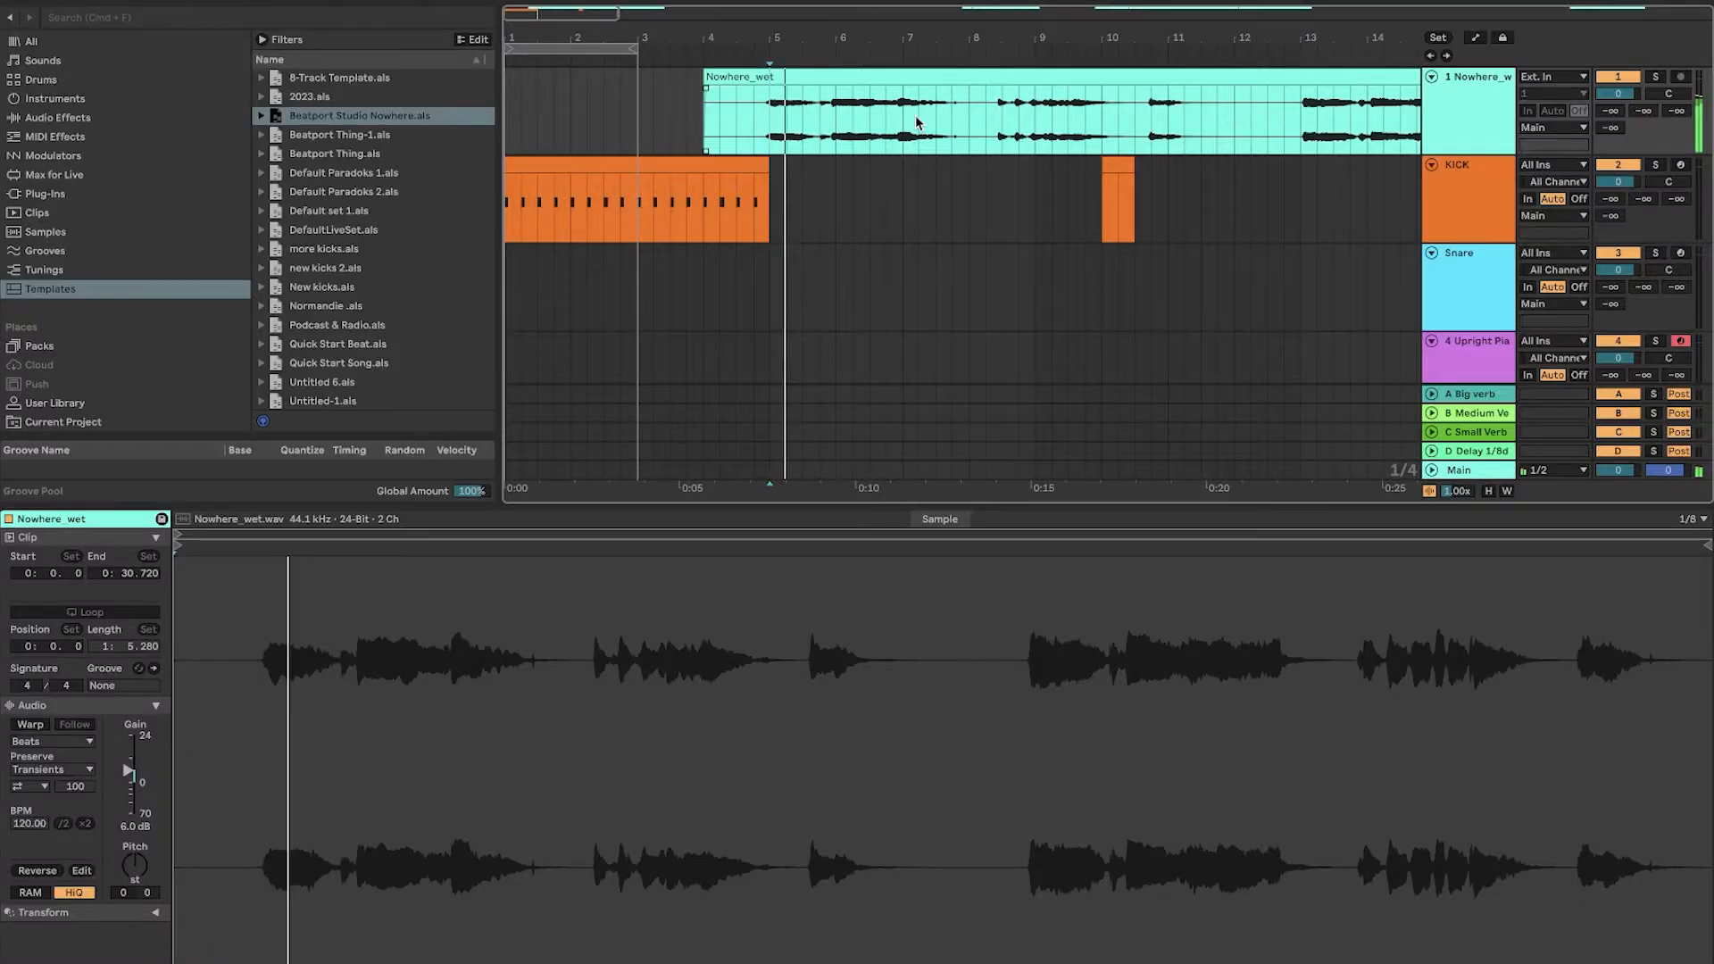
Step: Enable warping on the Nowhere_wet clip and set its BPM to 125
{"action": "key", "text": "XF86AudioRaiseVolume"}
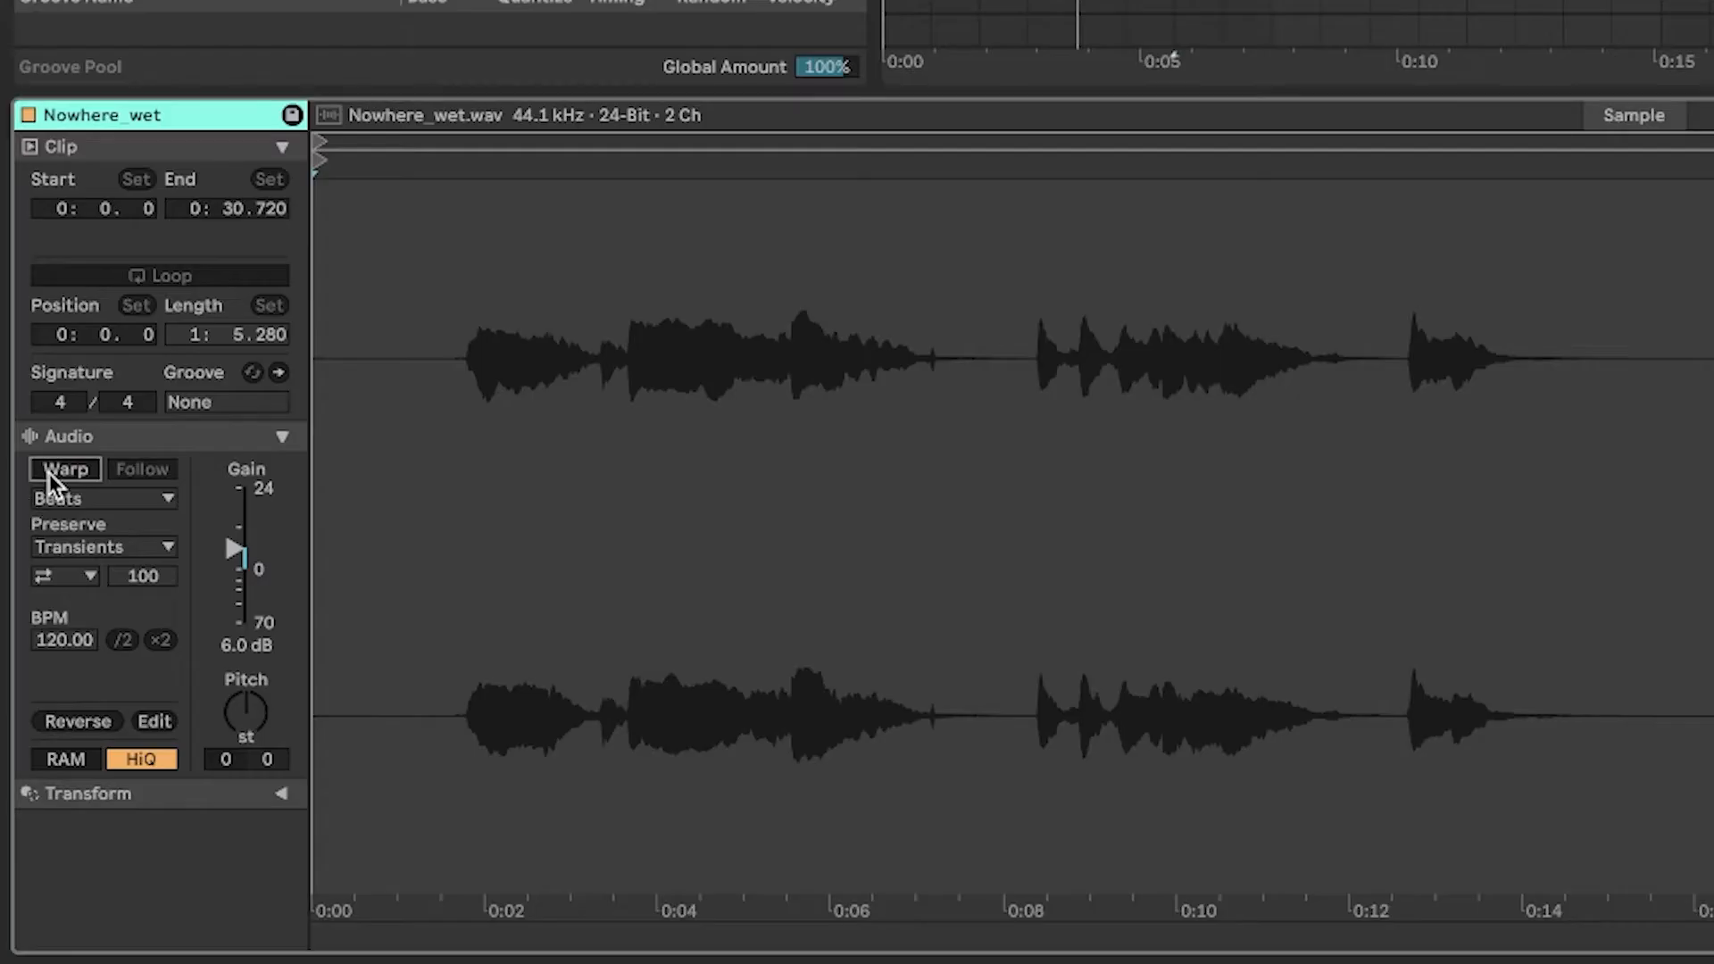
{"action": "left_click", "coordinate": [50, 473]}
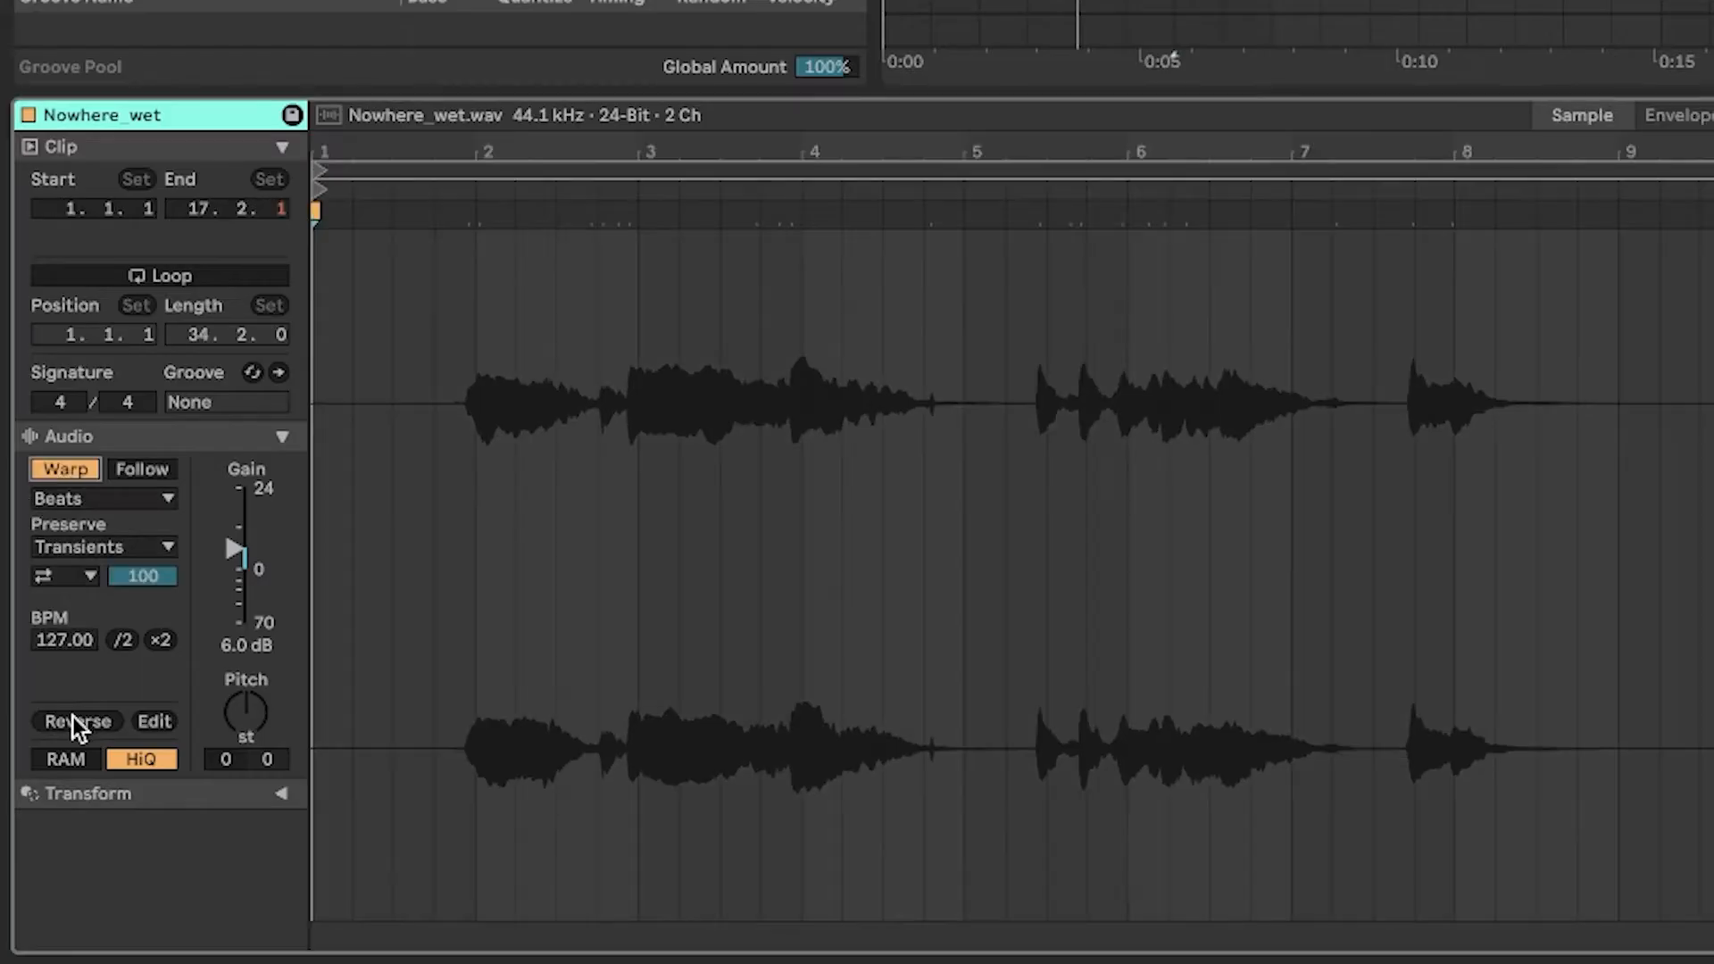
{"action": "left_click", "coordinate": [73, 634]}
{"action": "type", "text": "125"}
{"action": "key", "text": "Return"}
Step: Transpose the Nowhere_wet clip by -1 semitone and change its warp mode from Beats
{"action": "left_click_drag", "start_coordinate": [228, 707], "coordinate": [228, 712]}
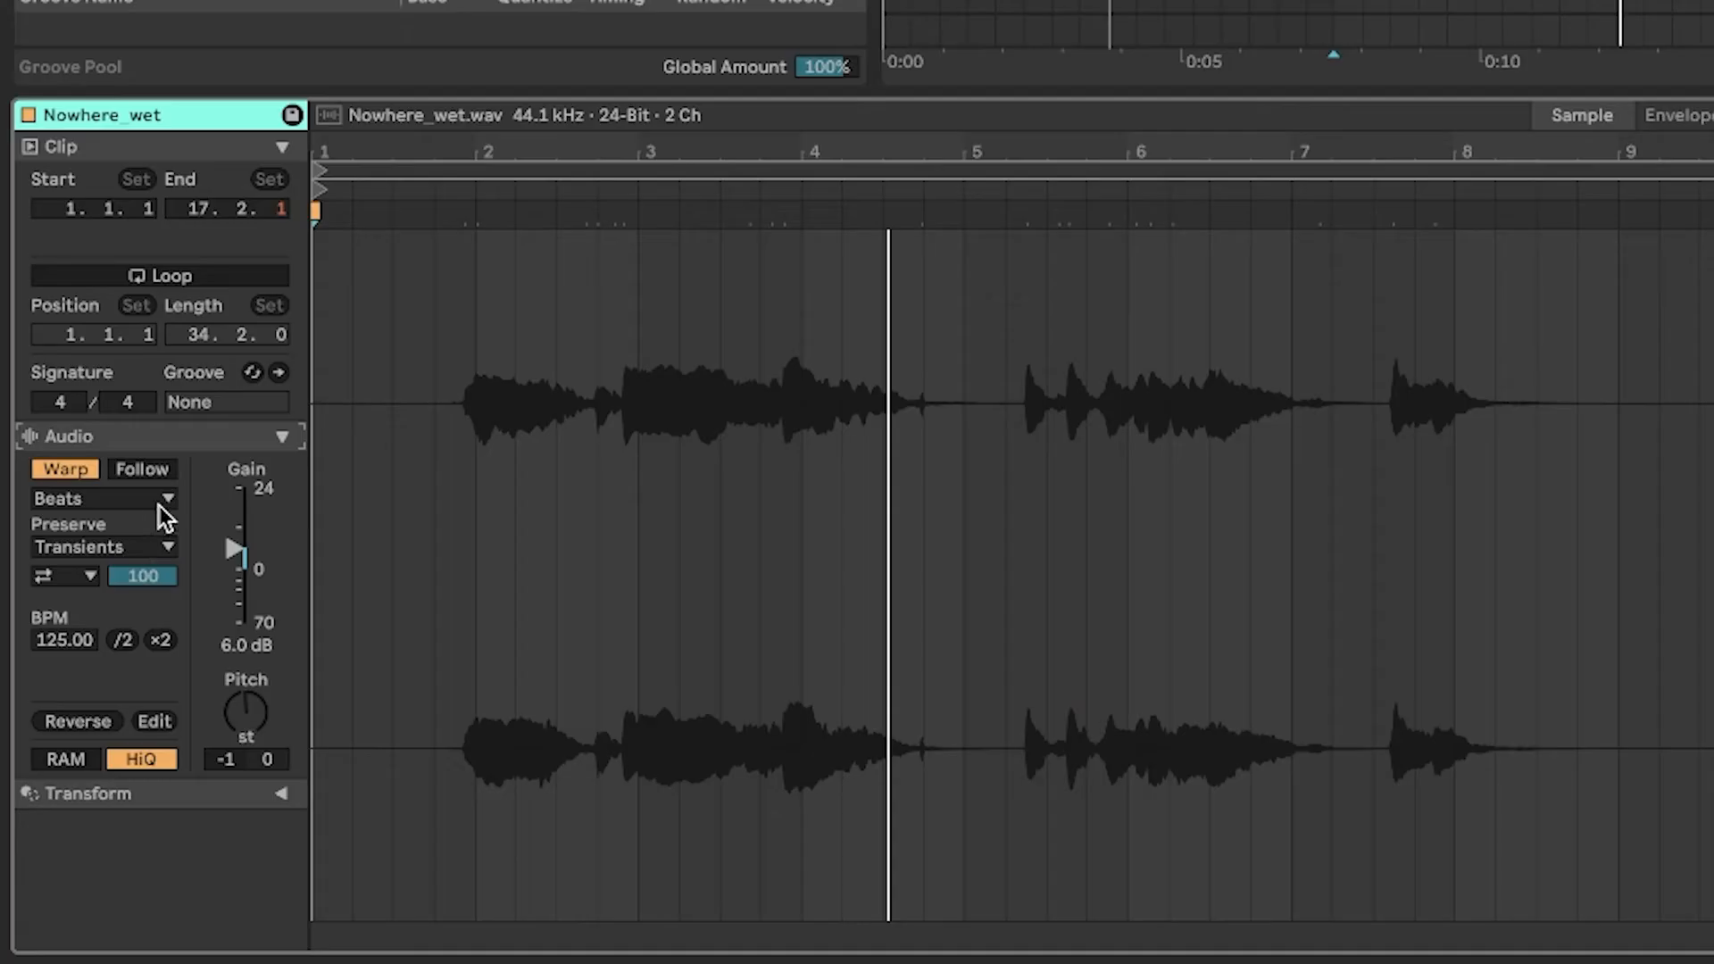
{"action": "left_click", "coordinate": [159, 500]}
{"action": "left_click", "coordinate": [125, 655]}
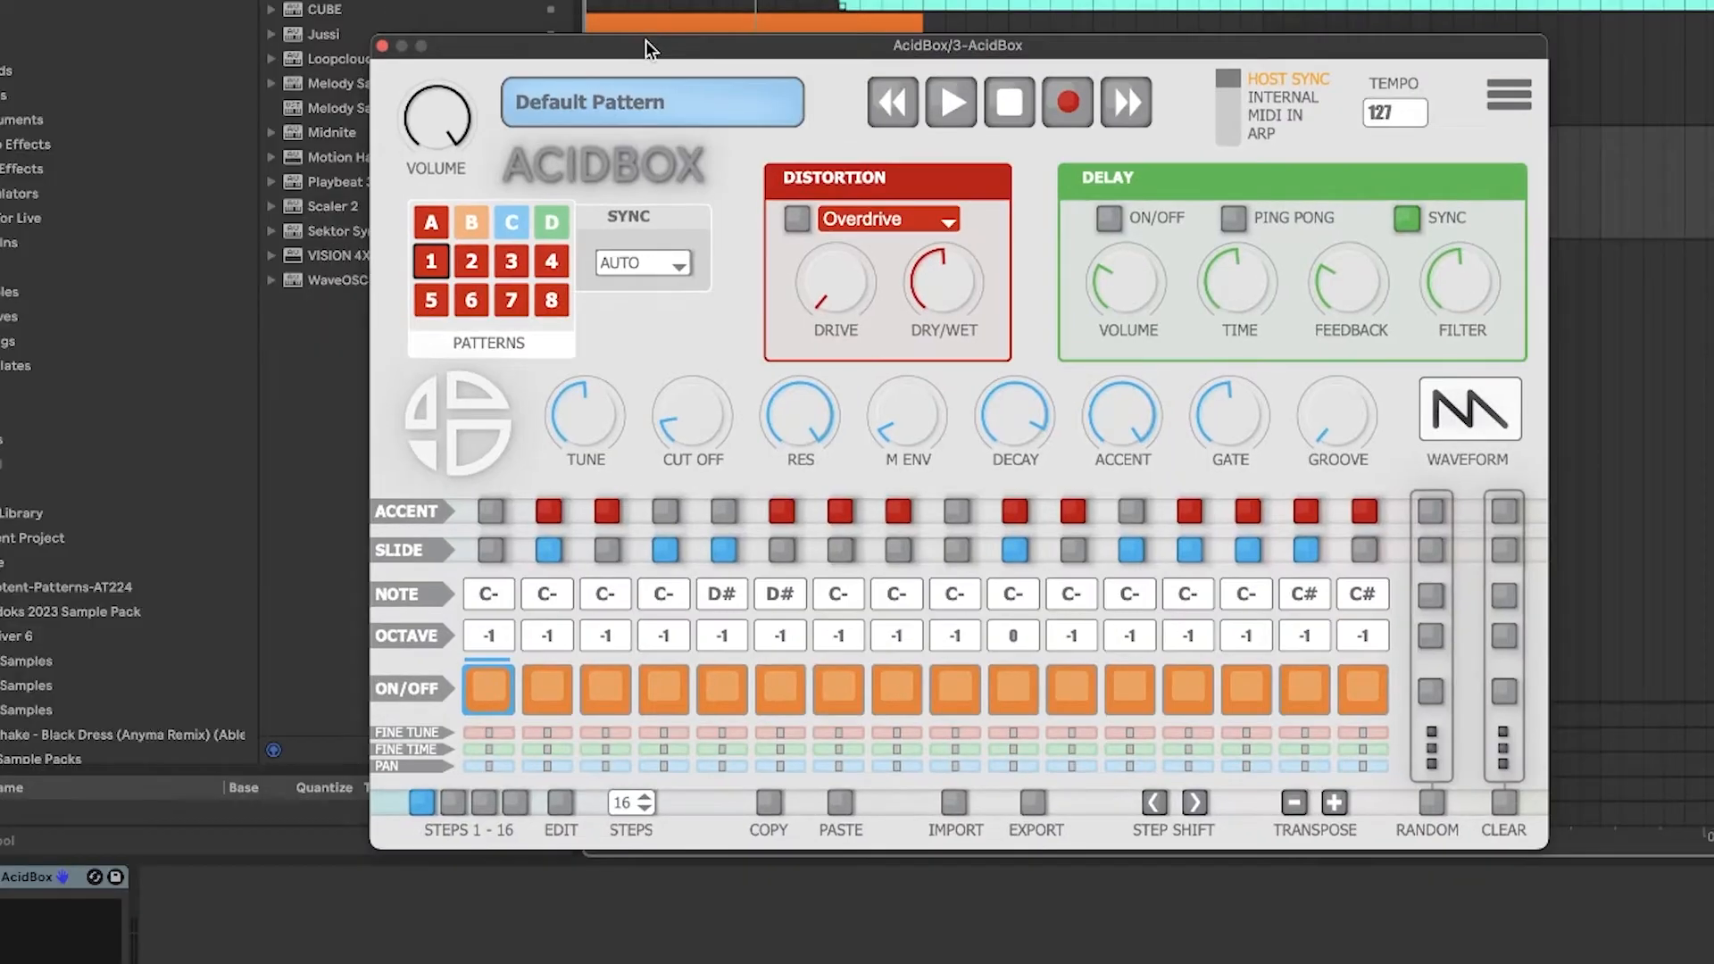
Step: Load the Acid Over pattern from AcidBox's Famous category
{"action": "left_click", "coordinate": [605, 93]}
{"action": "mouse_move", "coordinate": [711, 204]}
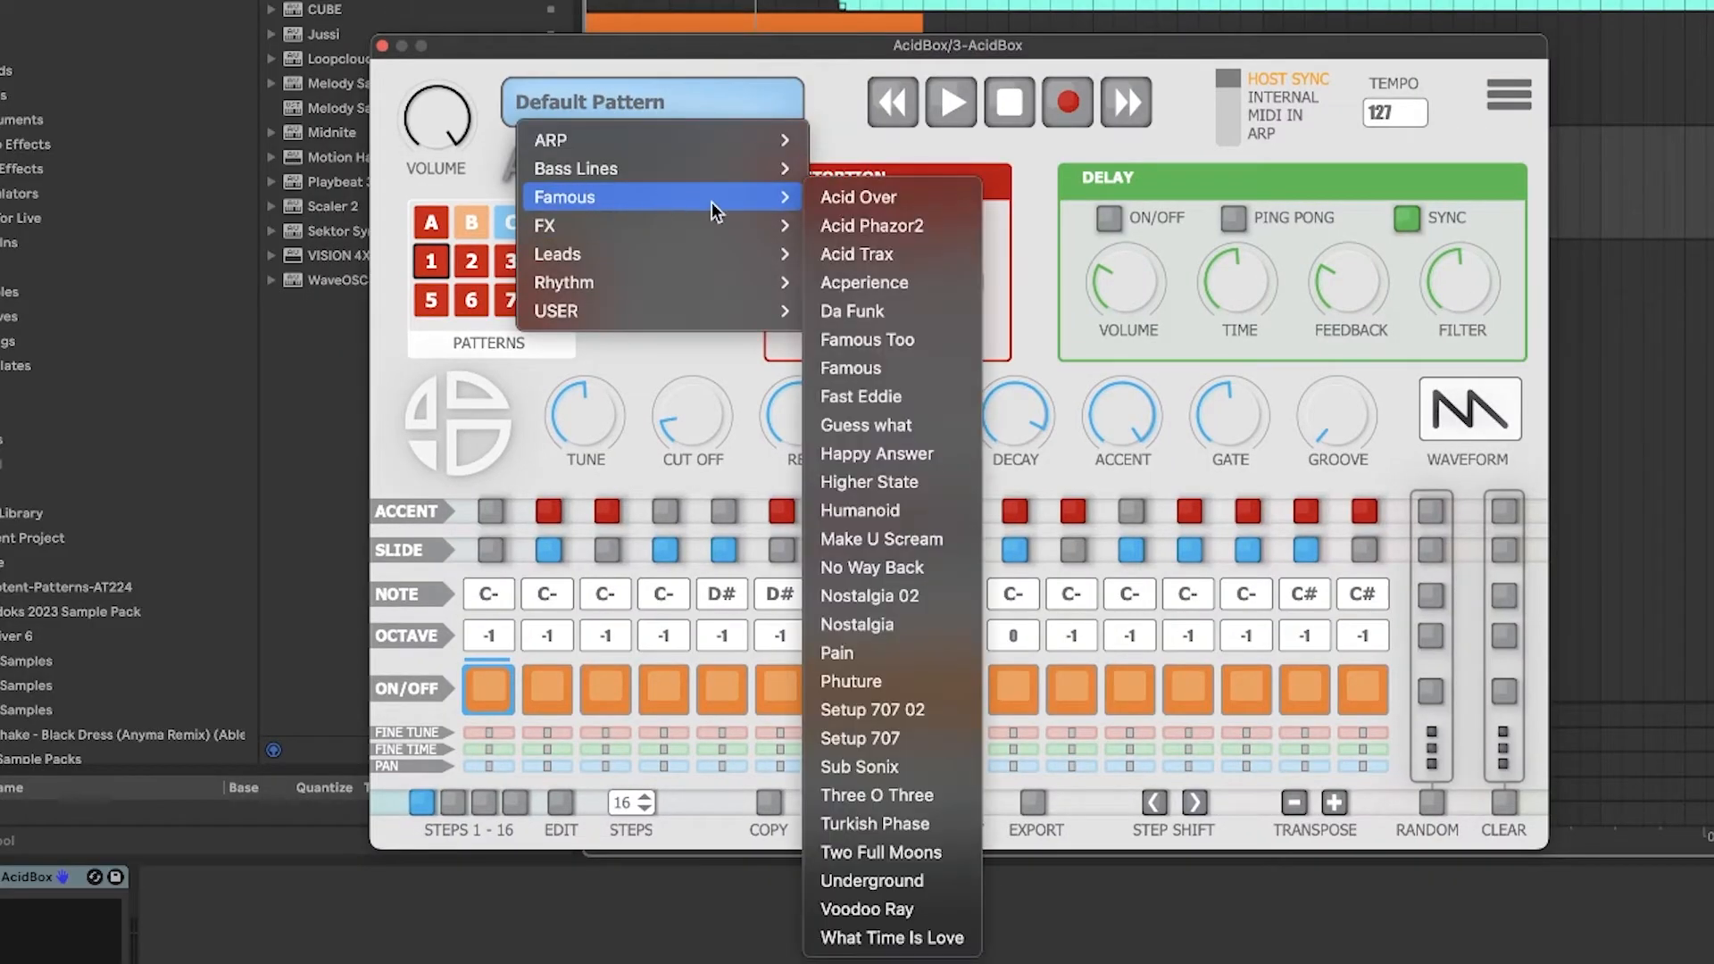
{"action": "left_click", "coordinate": [876, 197]}
{"action": "left_click_drag", "start_coordinate": [902, 47], "coordinate": [862, 46]}
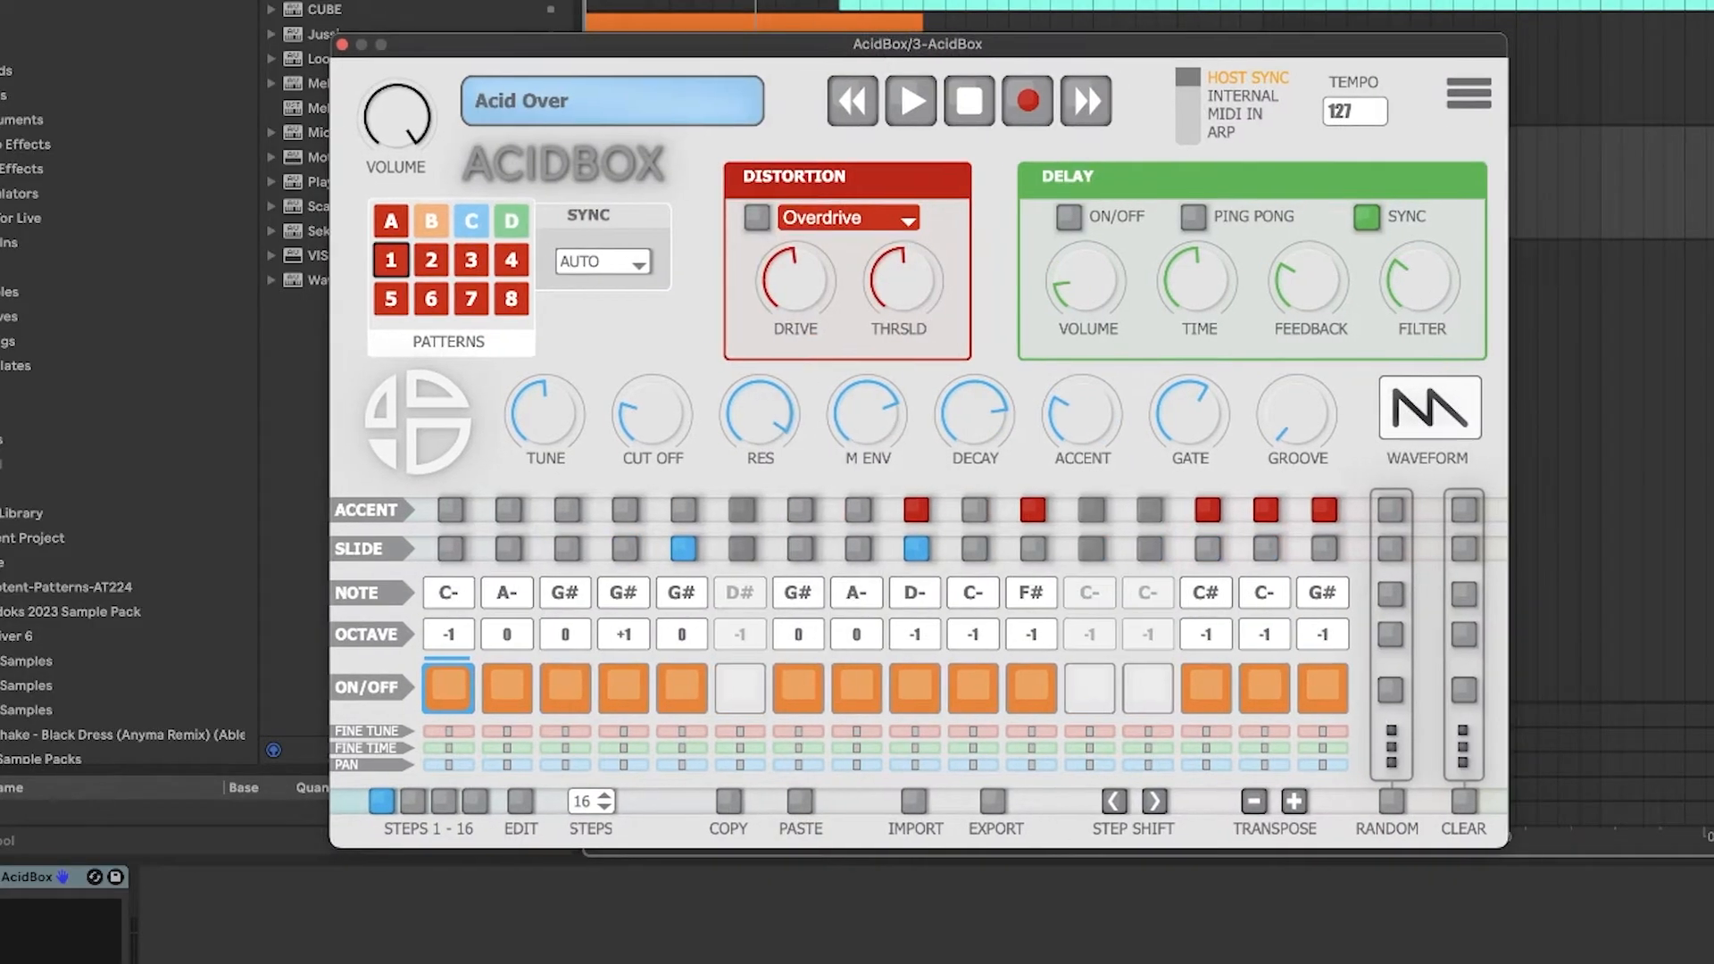
Step: Play the AcidBox pattern, set its step notes to F# and shorten it to 8 steps
{"action": "key", "text": "space"}
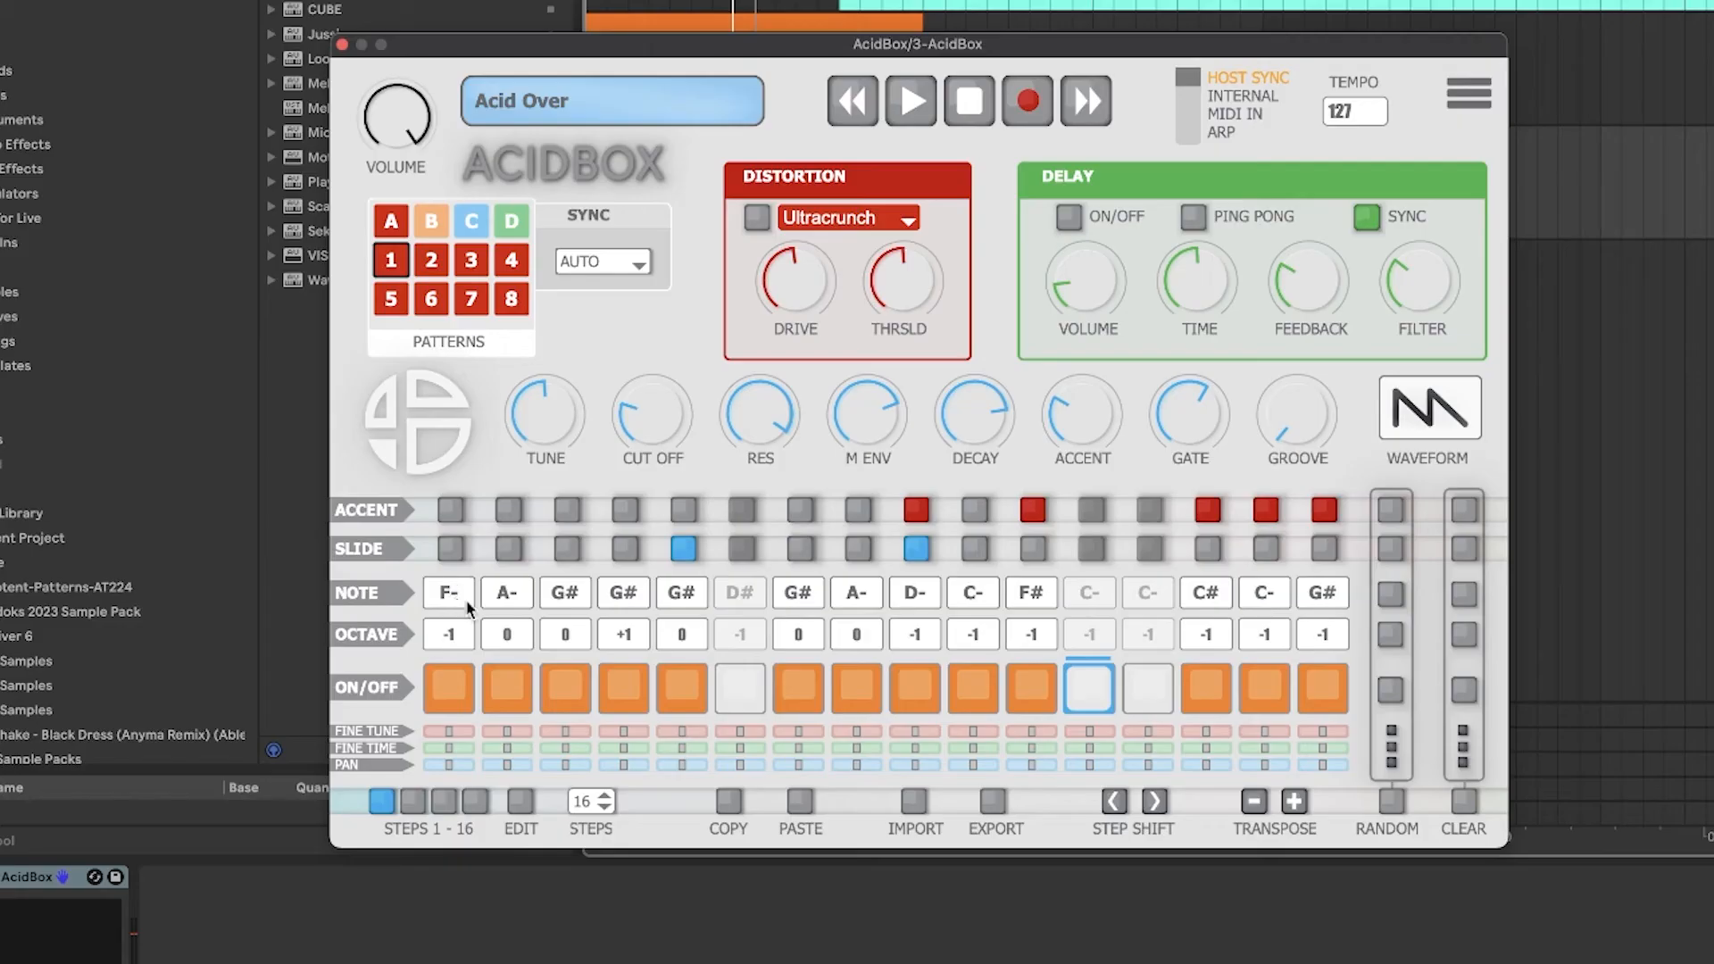
{"action": "left_click_drag", "start_coordinate": [511, 600], "coordinate": [509, 471]}
{"action": "left_click", "coordinate": [607, 809]}
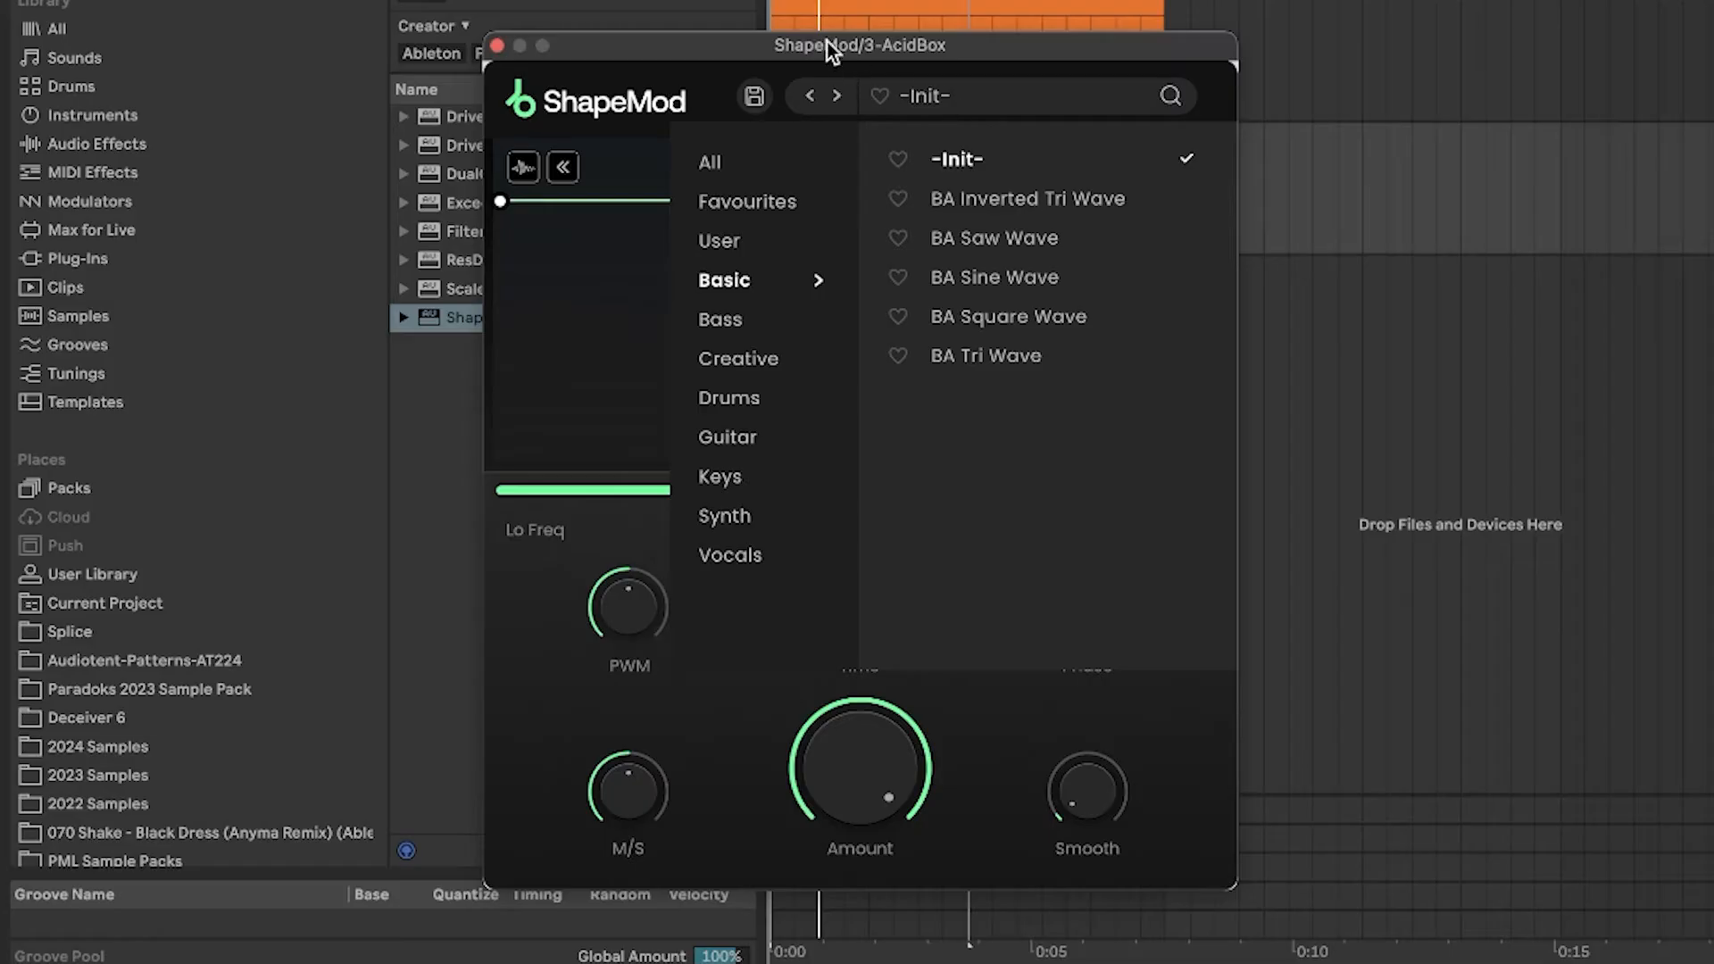
Step: Load the BS Faux Sidechain preset from ShapeMod's Bass category and raise the curve's middle point to full level
{"action": "mouse_move", "coordinate": [732, 322]}
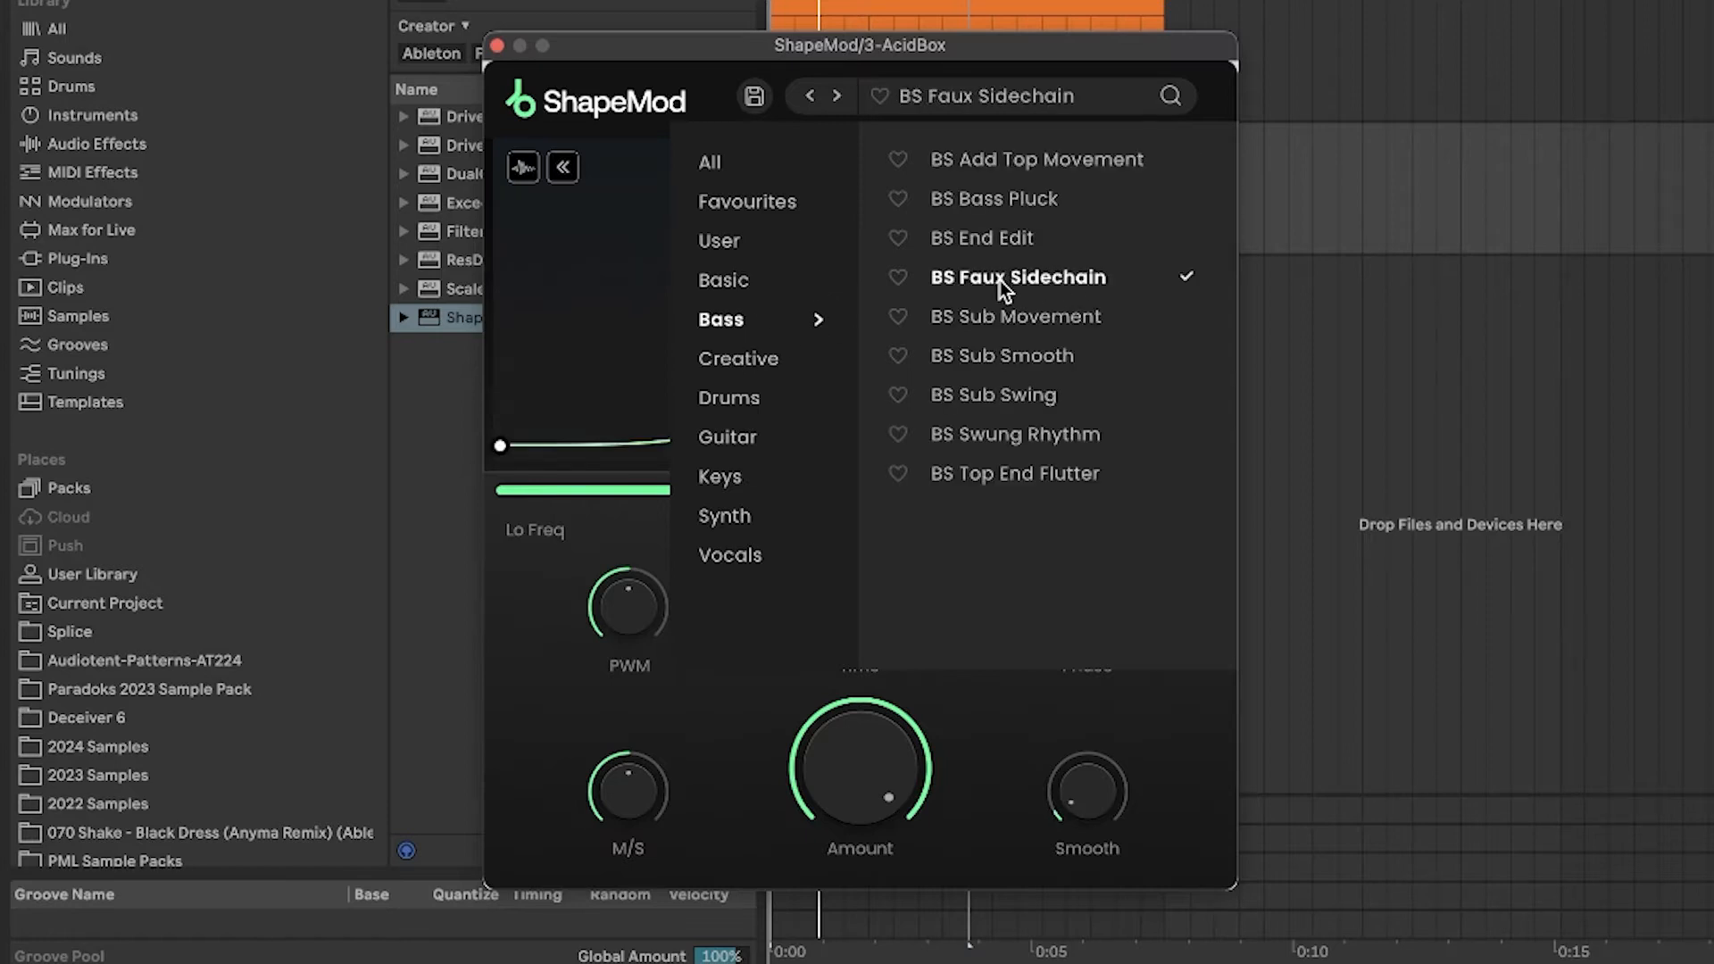
{"action": "left_click", "coordinate": [1004, 102]}
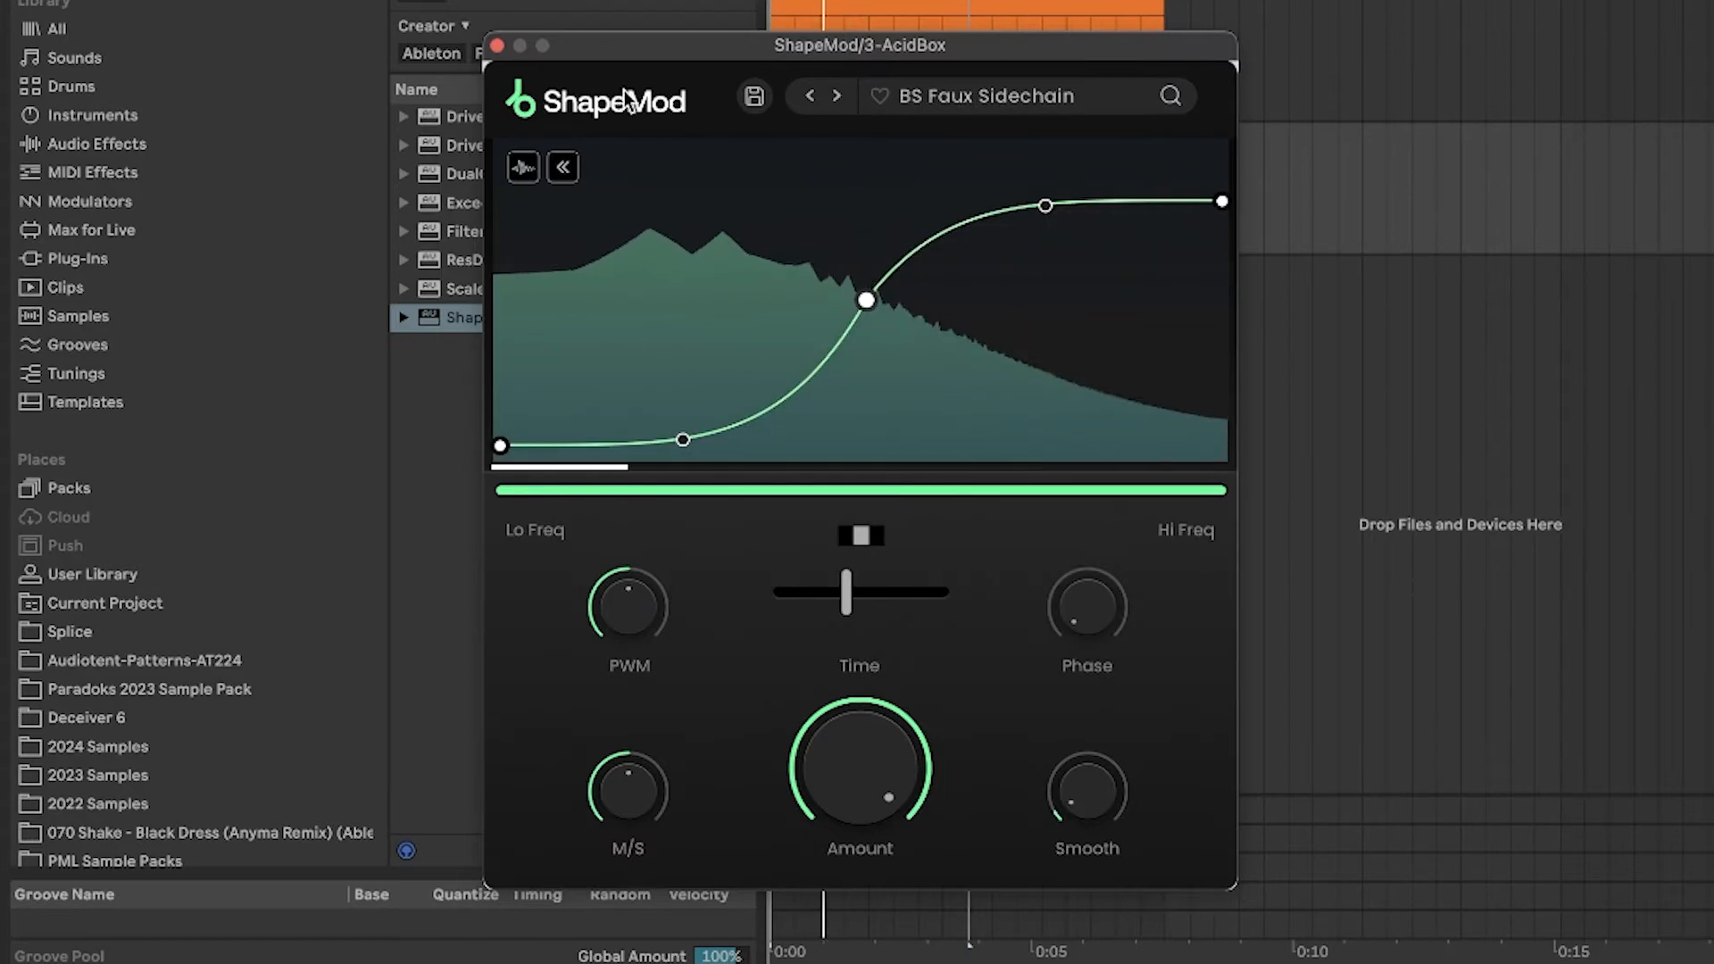
{"action": "left_click_drag", "start_coordinate": [866, 300], "coordinate": [866, 200]}
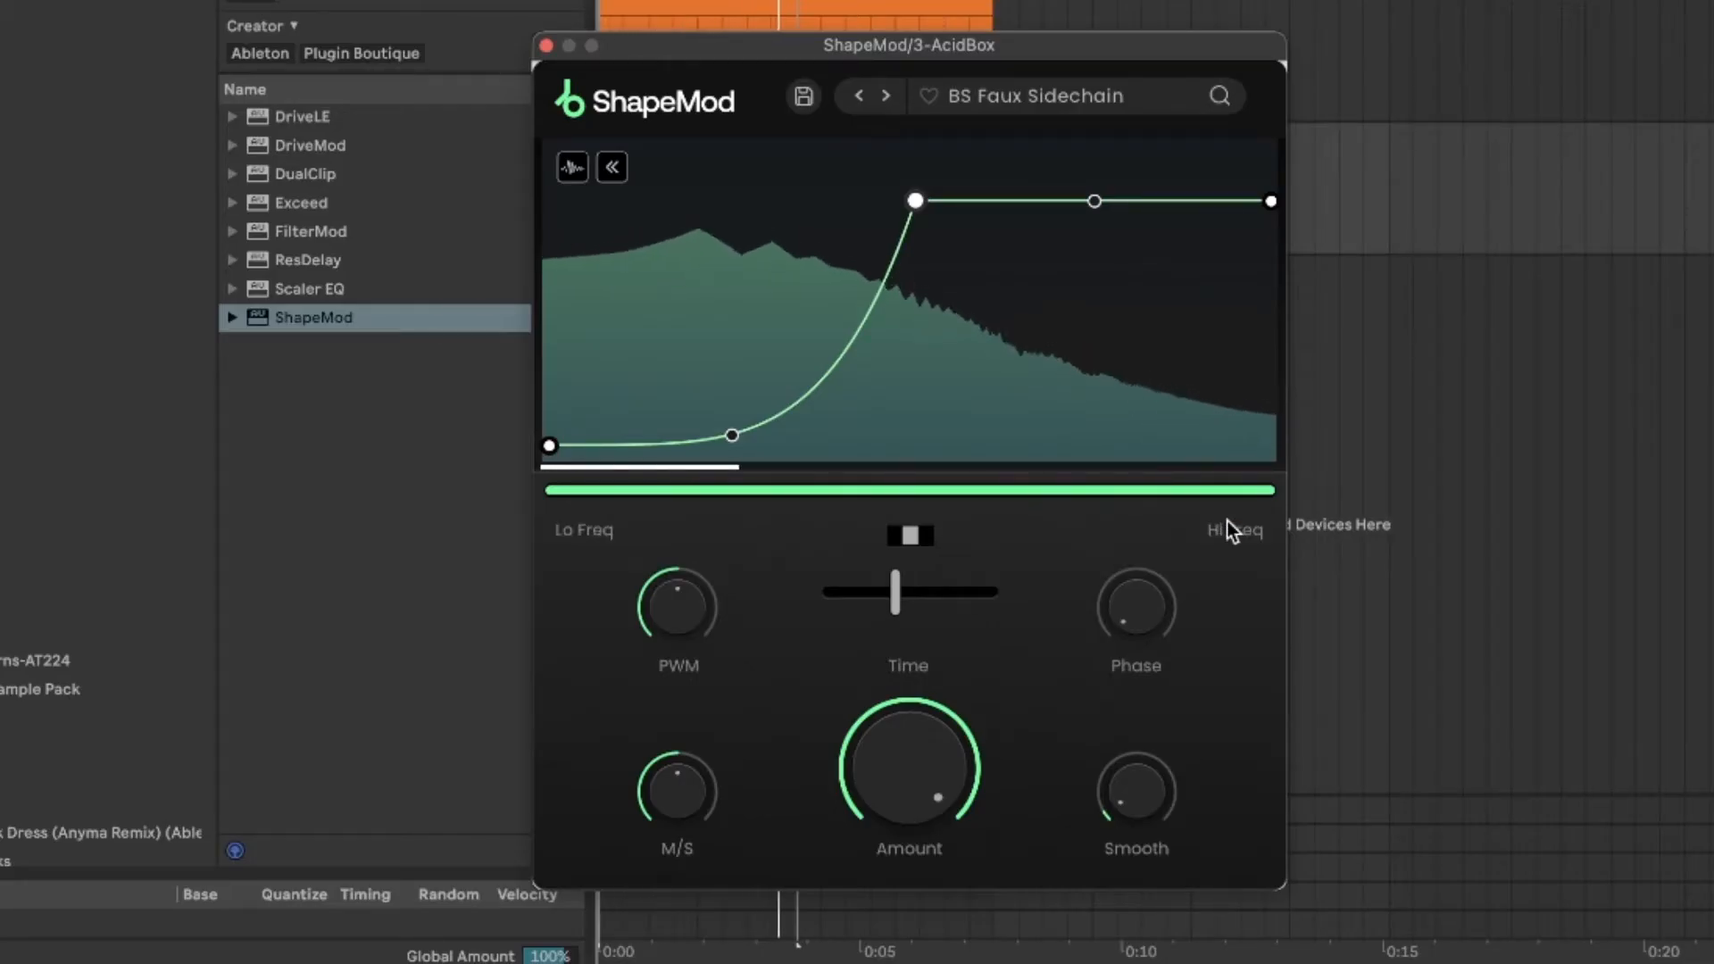
Step: Limit ShapeMod's frequency range to an upper bound of 222 Hz and play the result
{"action": "mouse_move", "coordinate": [1272, 487]}
{"action": "left_click_drag", "start_coordinate": [1272, 490], "coordinate": [801, 485]}
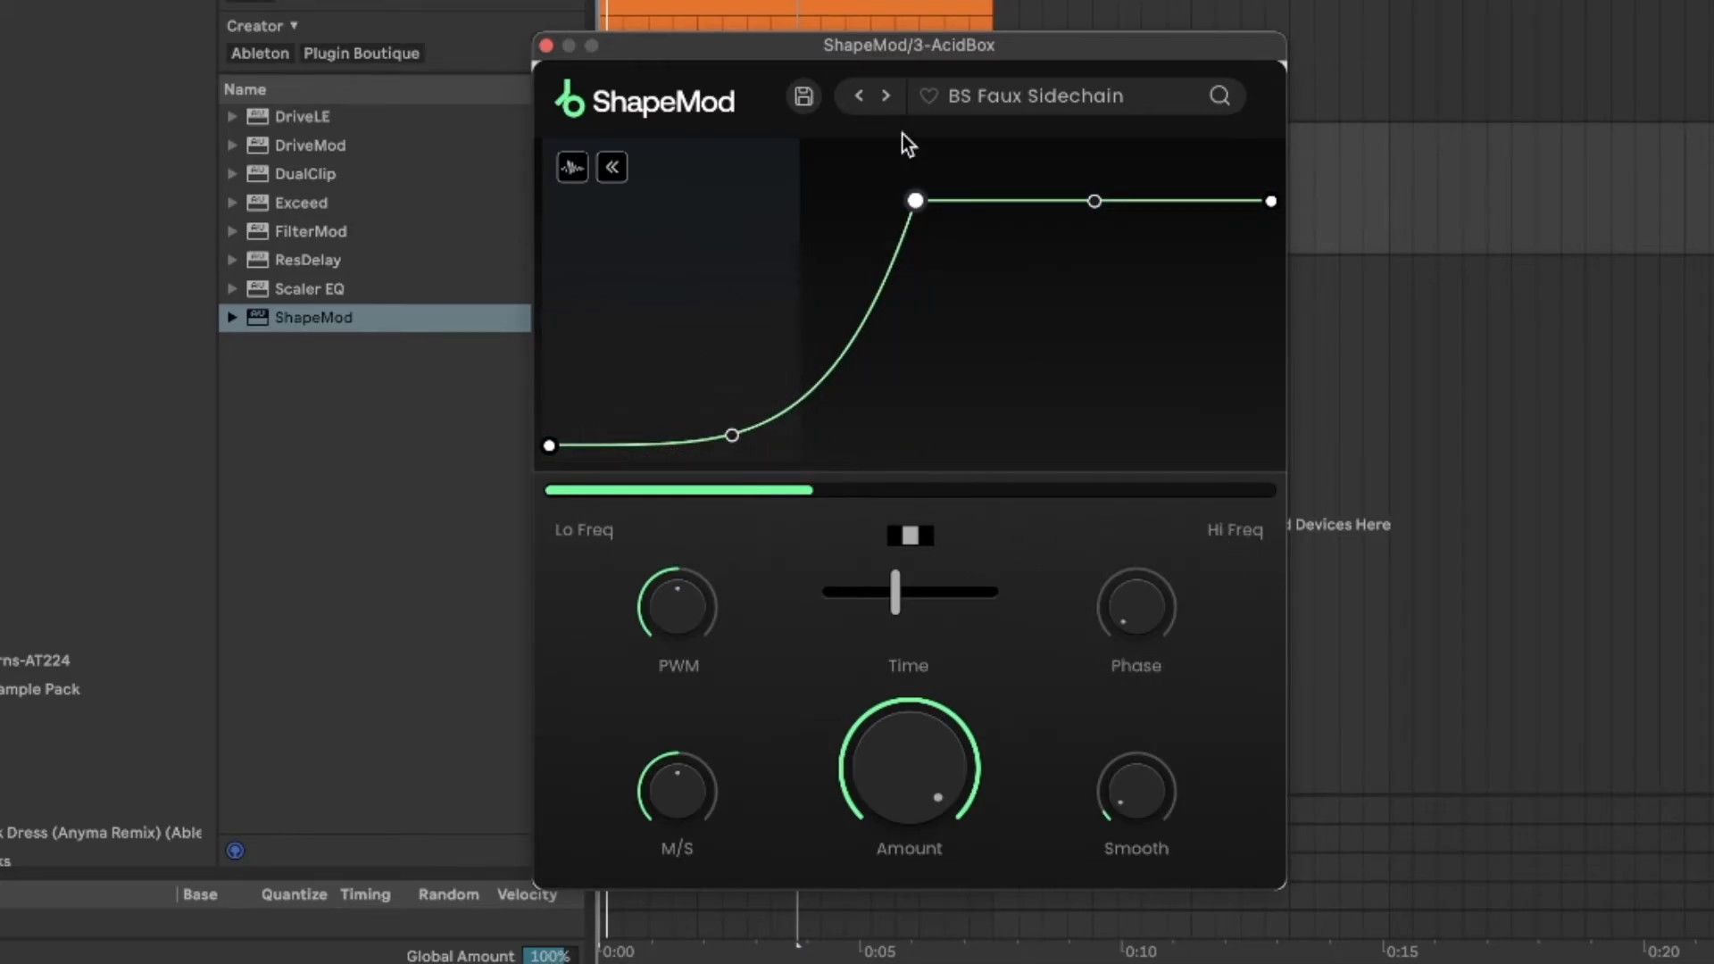
{"action": "key", "text": "space"}
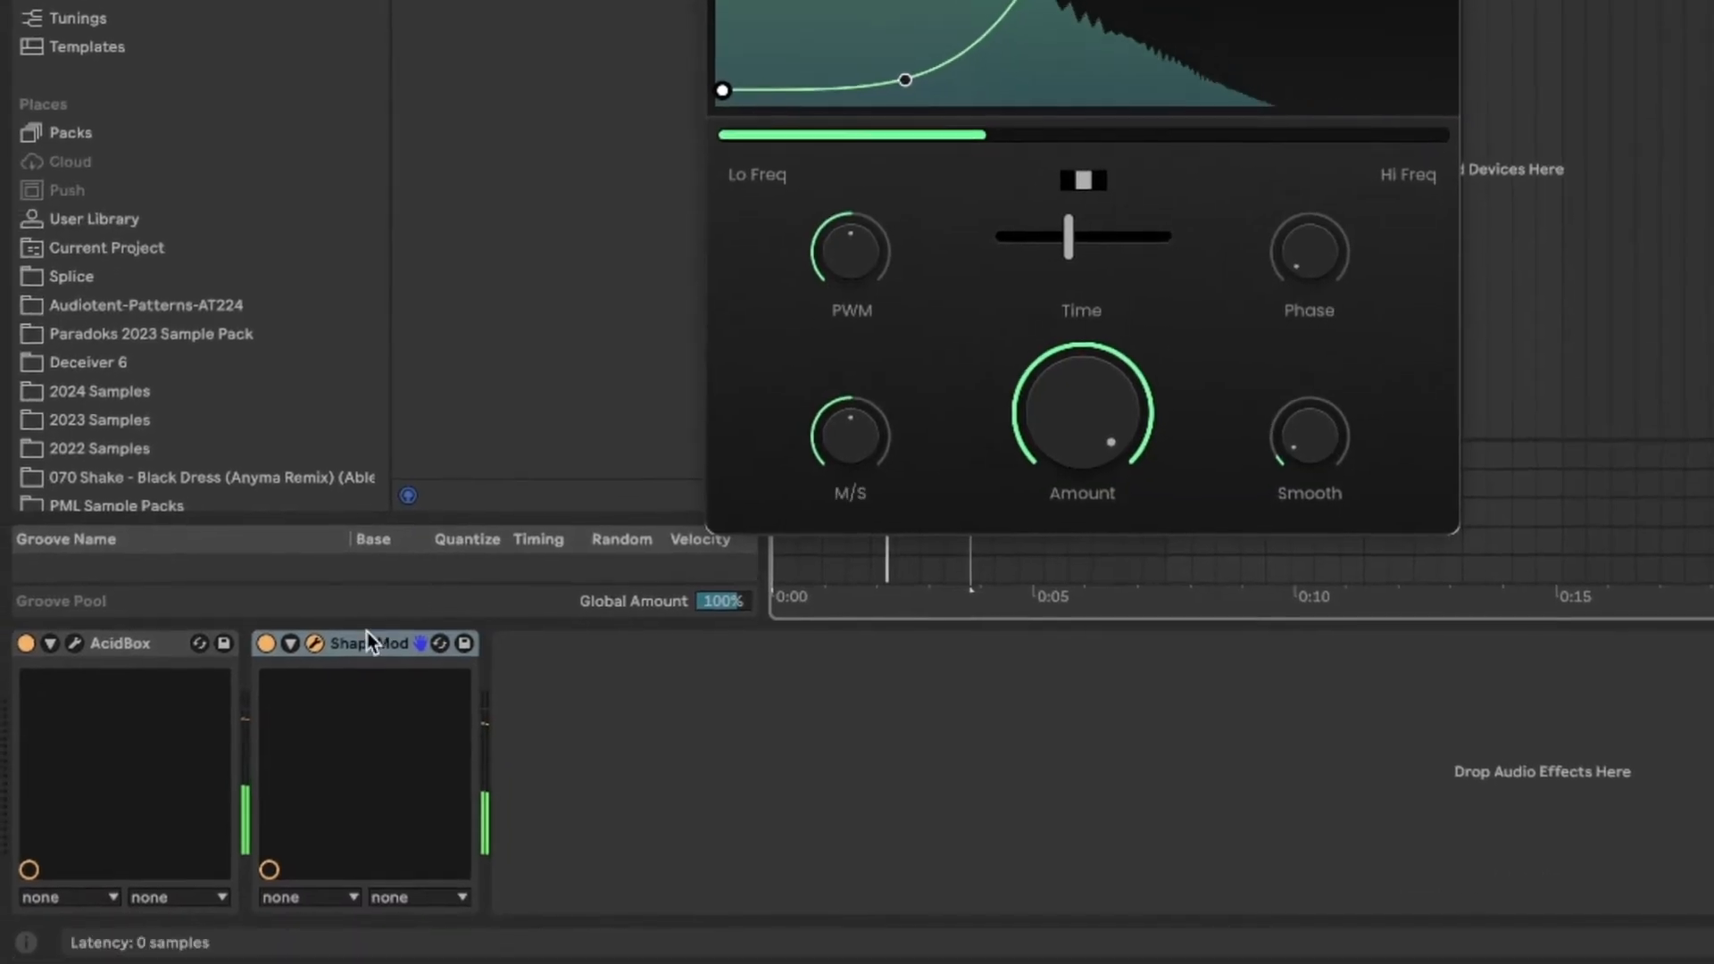
Step: Duplicate ShapeMod on the AcidBox track and extend the copy's upper frequency limit to 20.0 kHz
{"action": "left_click", "coordinate": [367, 640]}
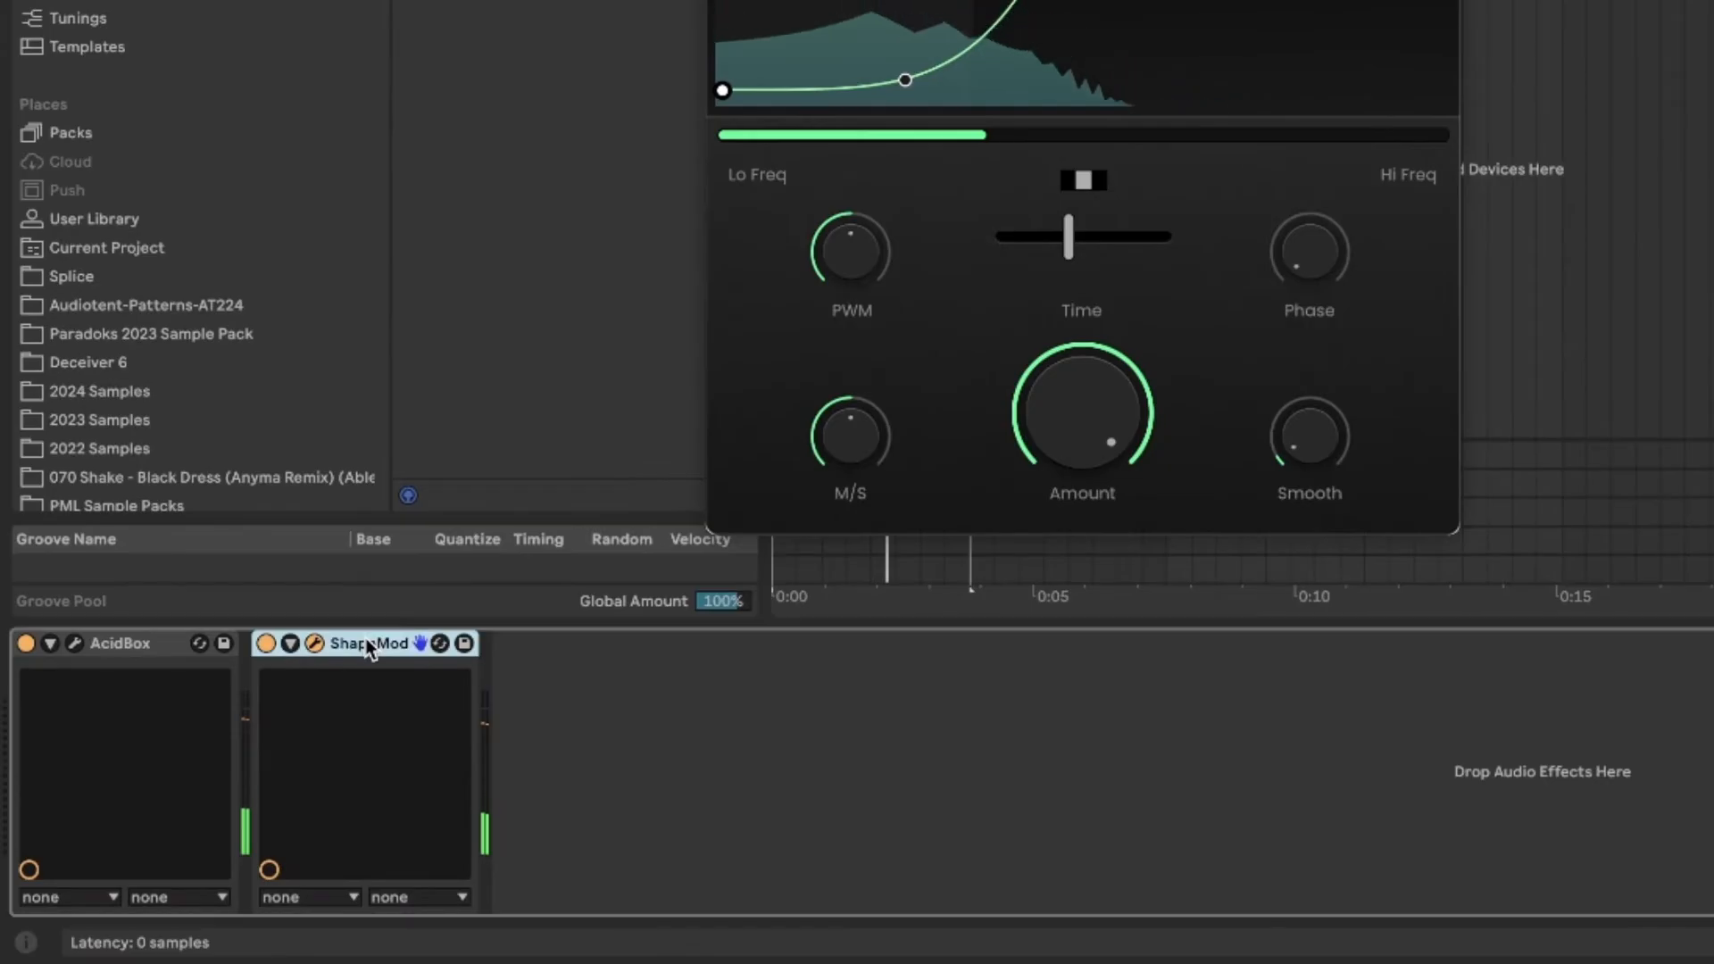
{"action": "key", "text": "super+d"}
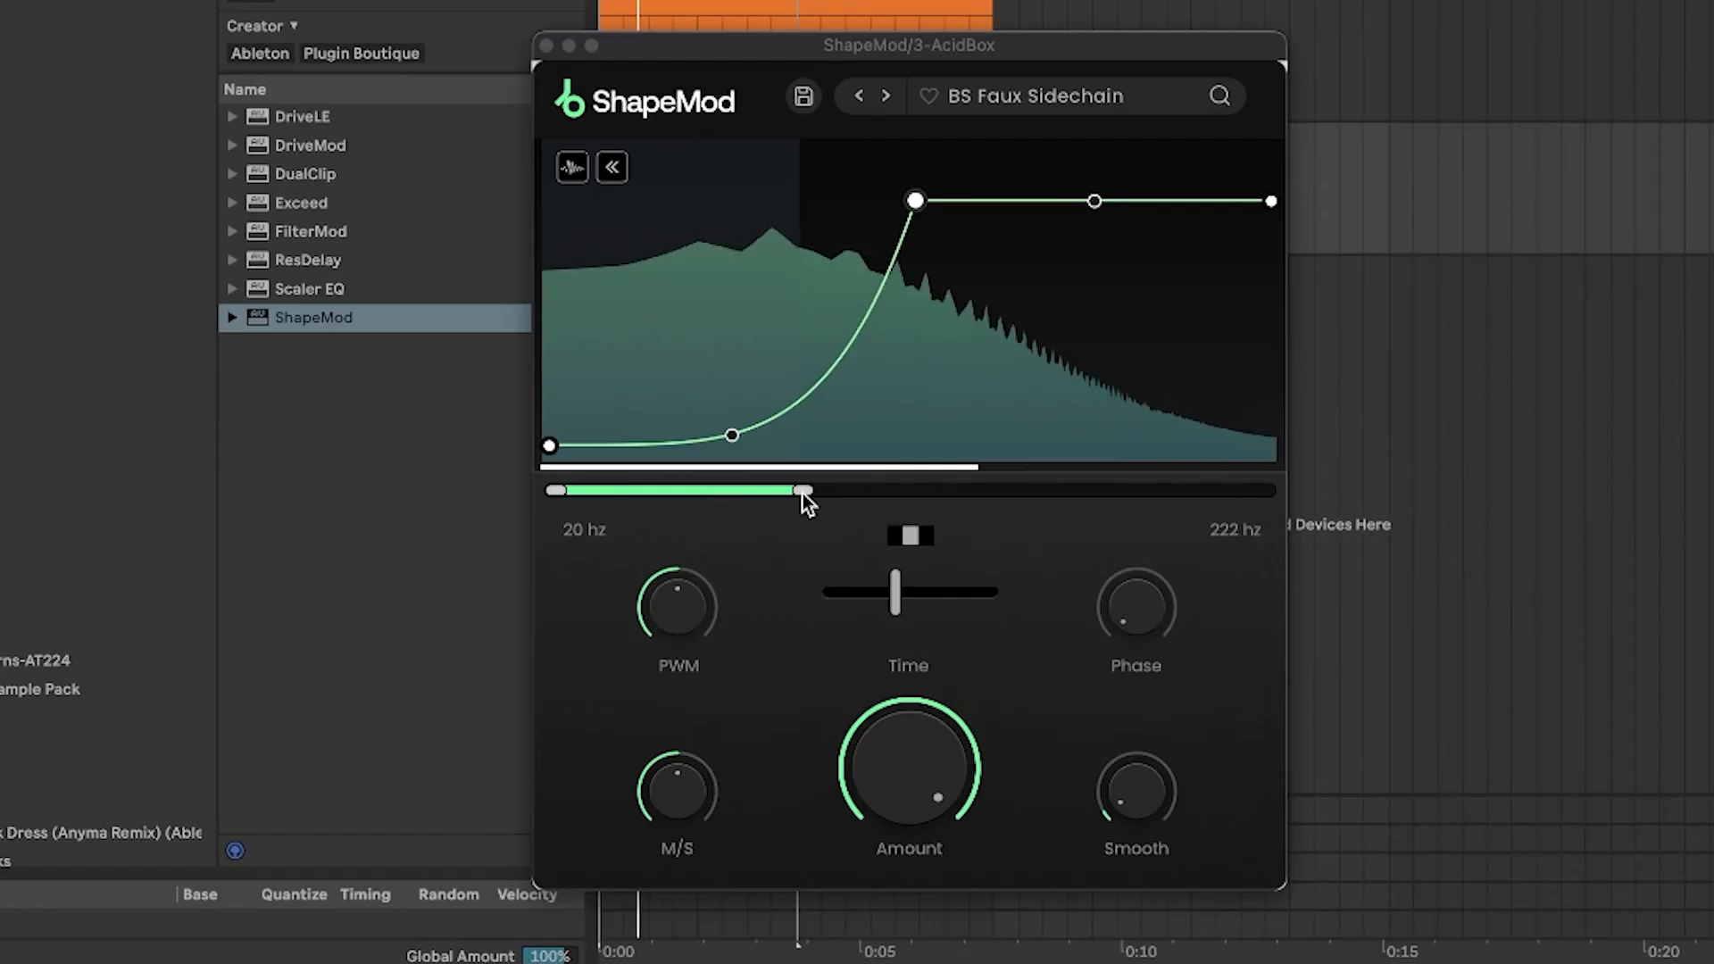
{"action": "left_click_drag", "start_coordinate": [802, 494], "coordinate": [1376, 491]}
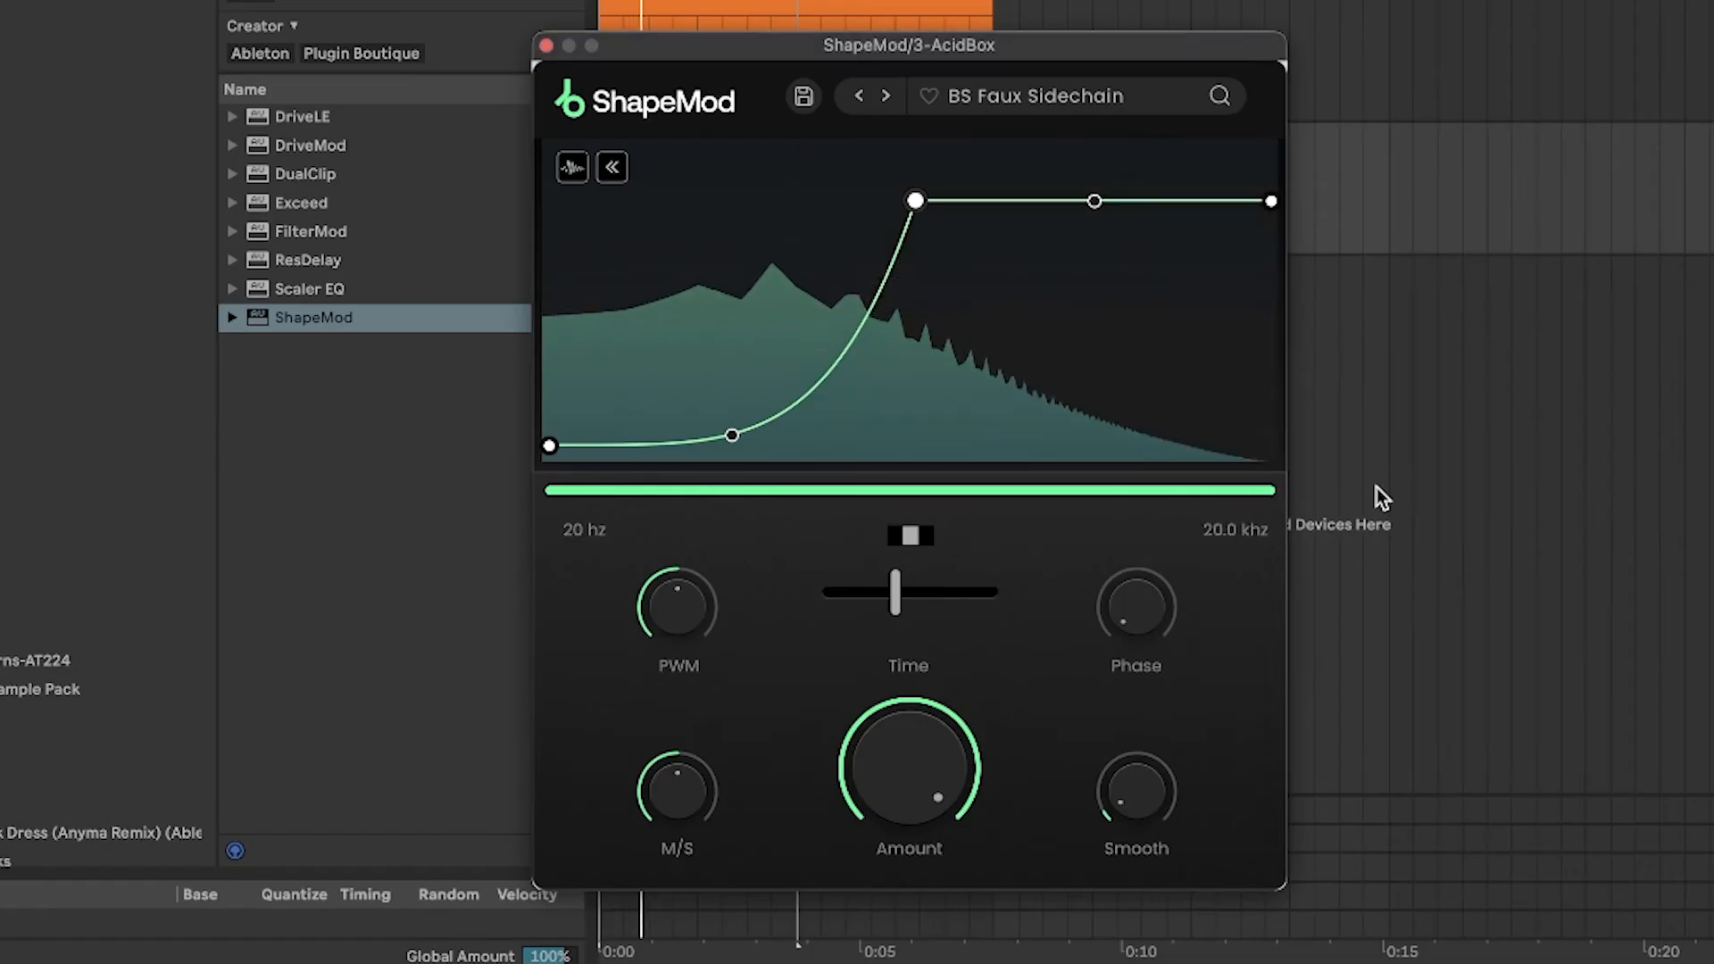
Step: Lower the full-range ShapeMod's Amount to about half during playback and close its window
{"action": "mouse_move", "coordinate": [922, 800]}
{"action": "key", "text": "space"}
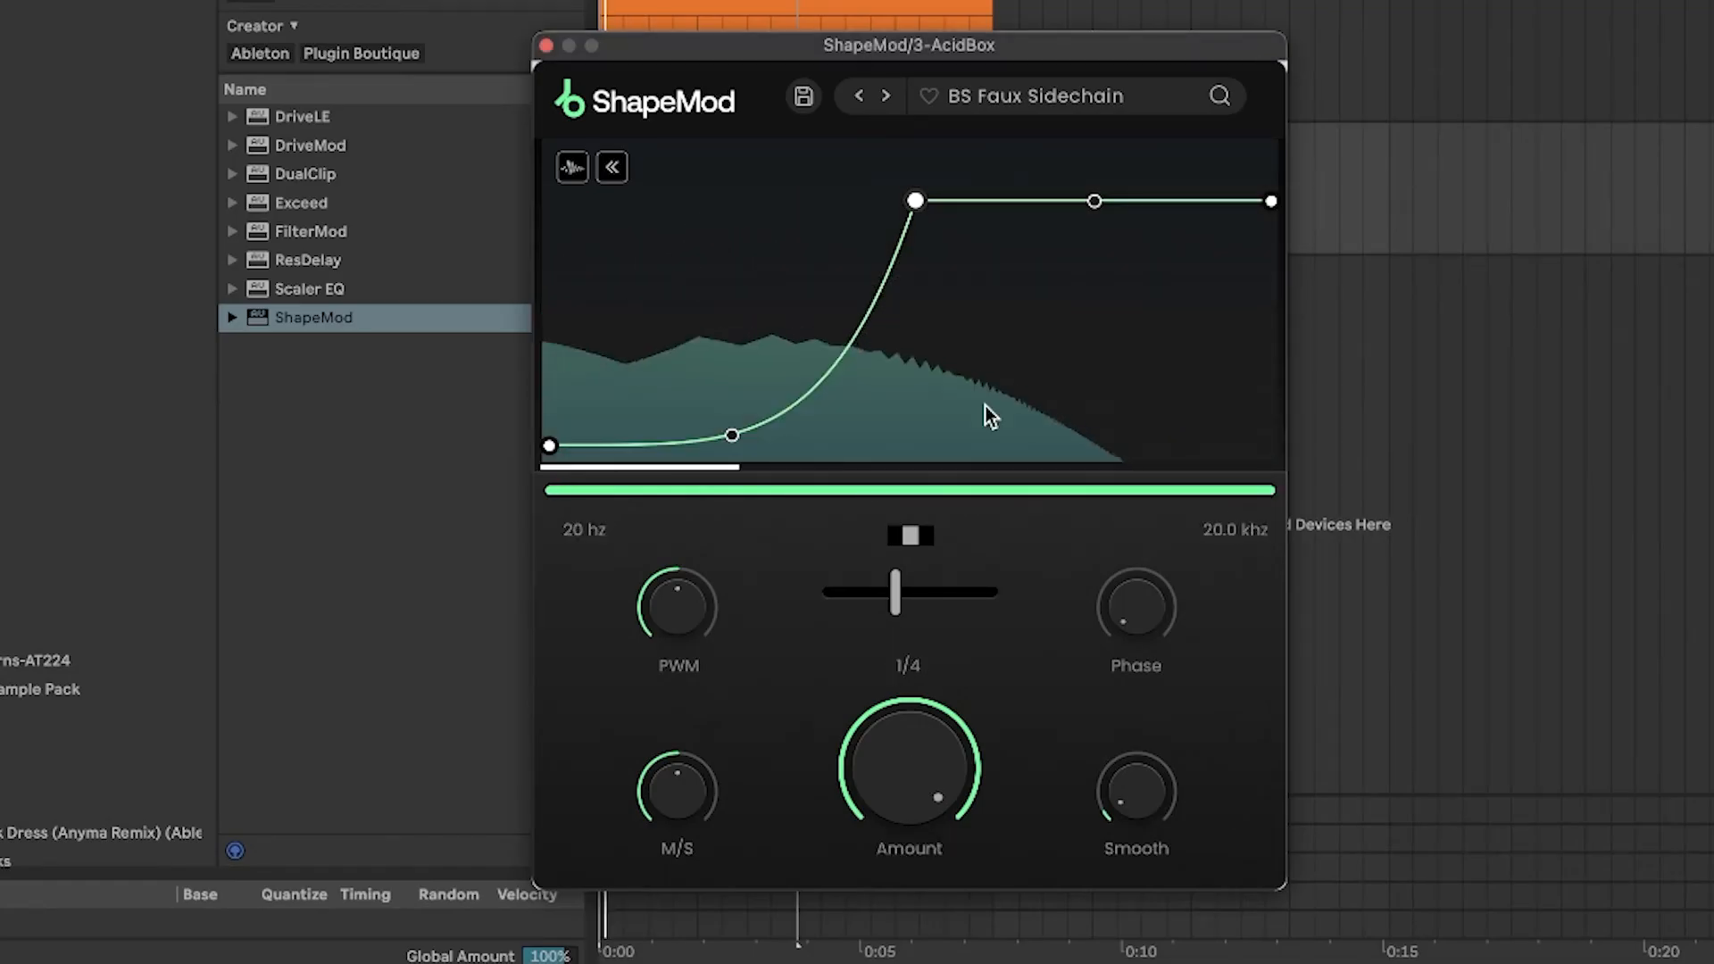
{"action": "left_click_drag", "start_coordinate": [914, 764], "coordinate": [908, 801]}
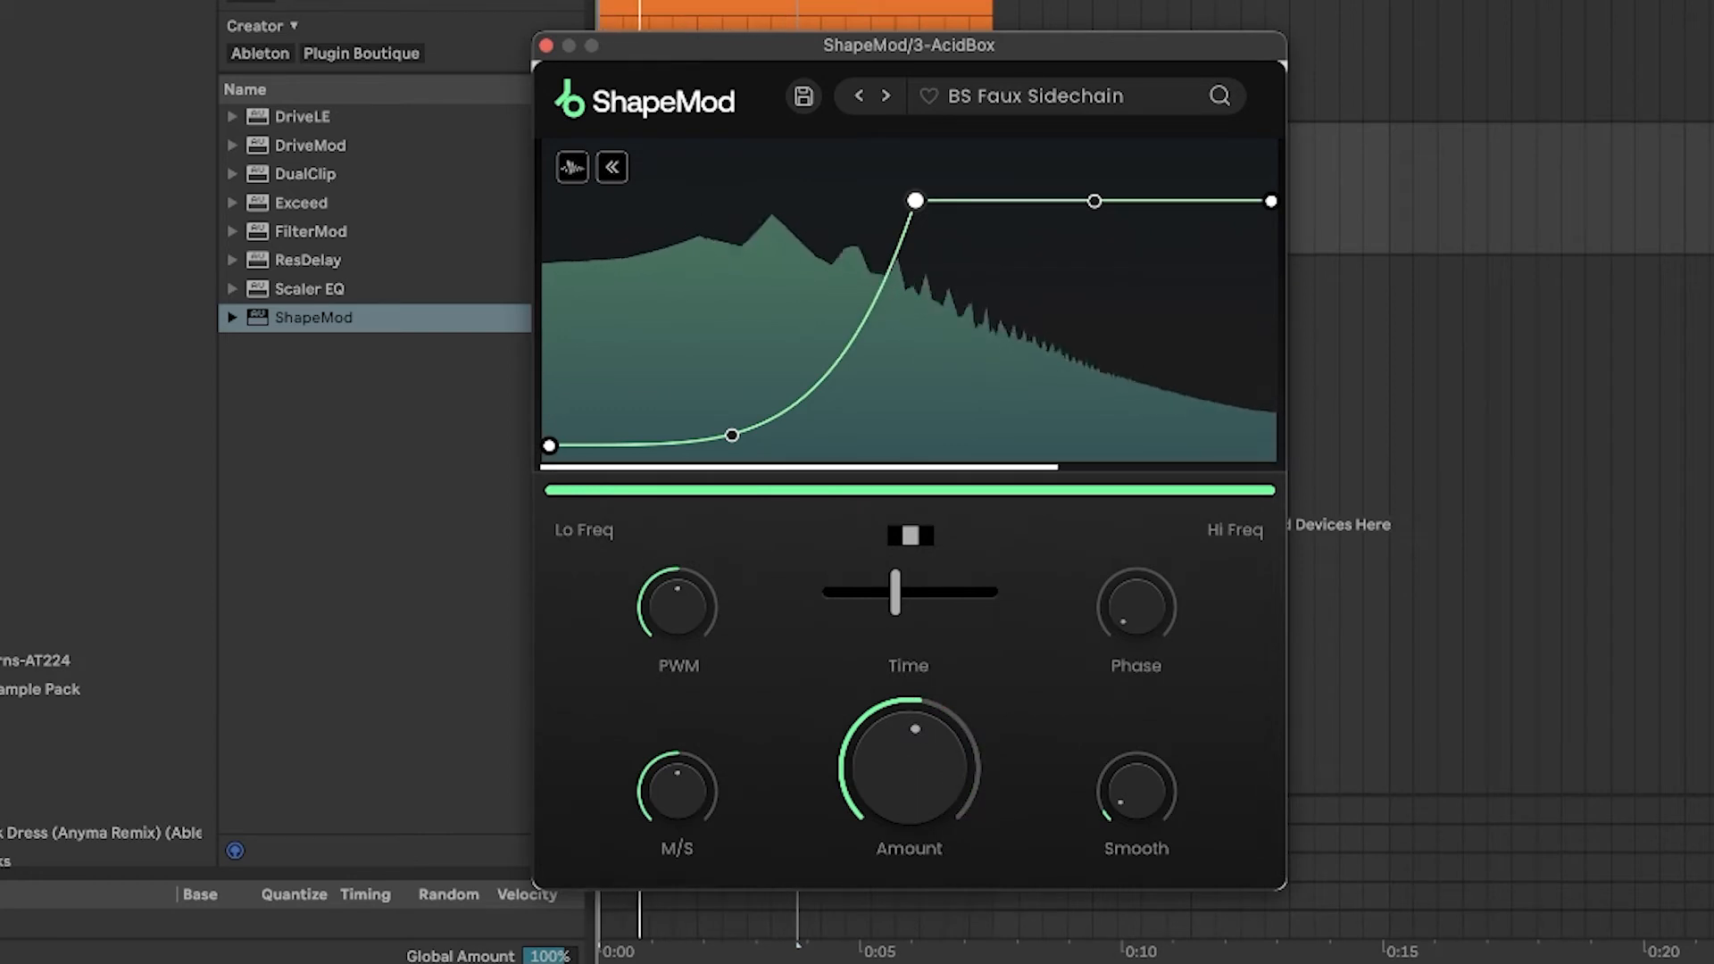
{"action": "left_click", "coordinate": [545, 47]}
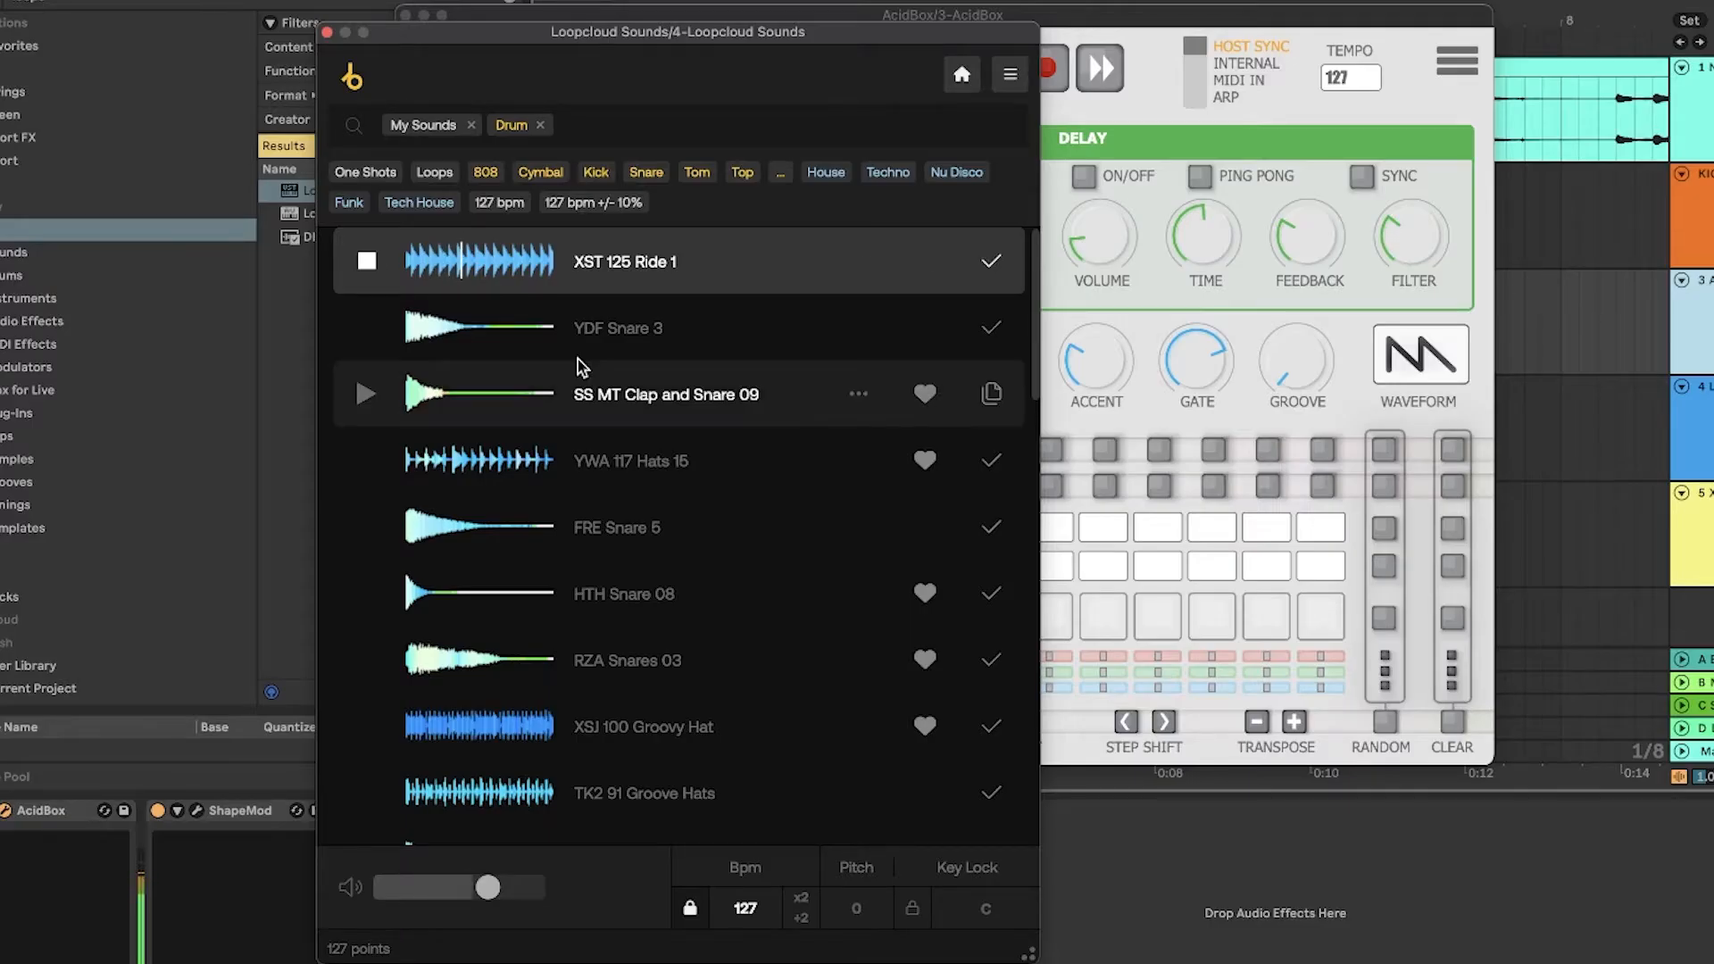
Step: Audition SS MT Clap and Snare 09, YWA 117 Hats 15 and XSJ 100 Groovy Hat in the Loopcloud drum sounds
{"action": "left_click", "coordinate": [365, 394]}
{"action": "left_click", "coordinate": [365, 460]}
{"action": "scroll", "coordinate": [362, 466], "scroll_direction": "down", "scroll_amount": 2}
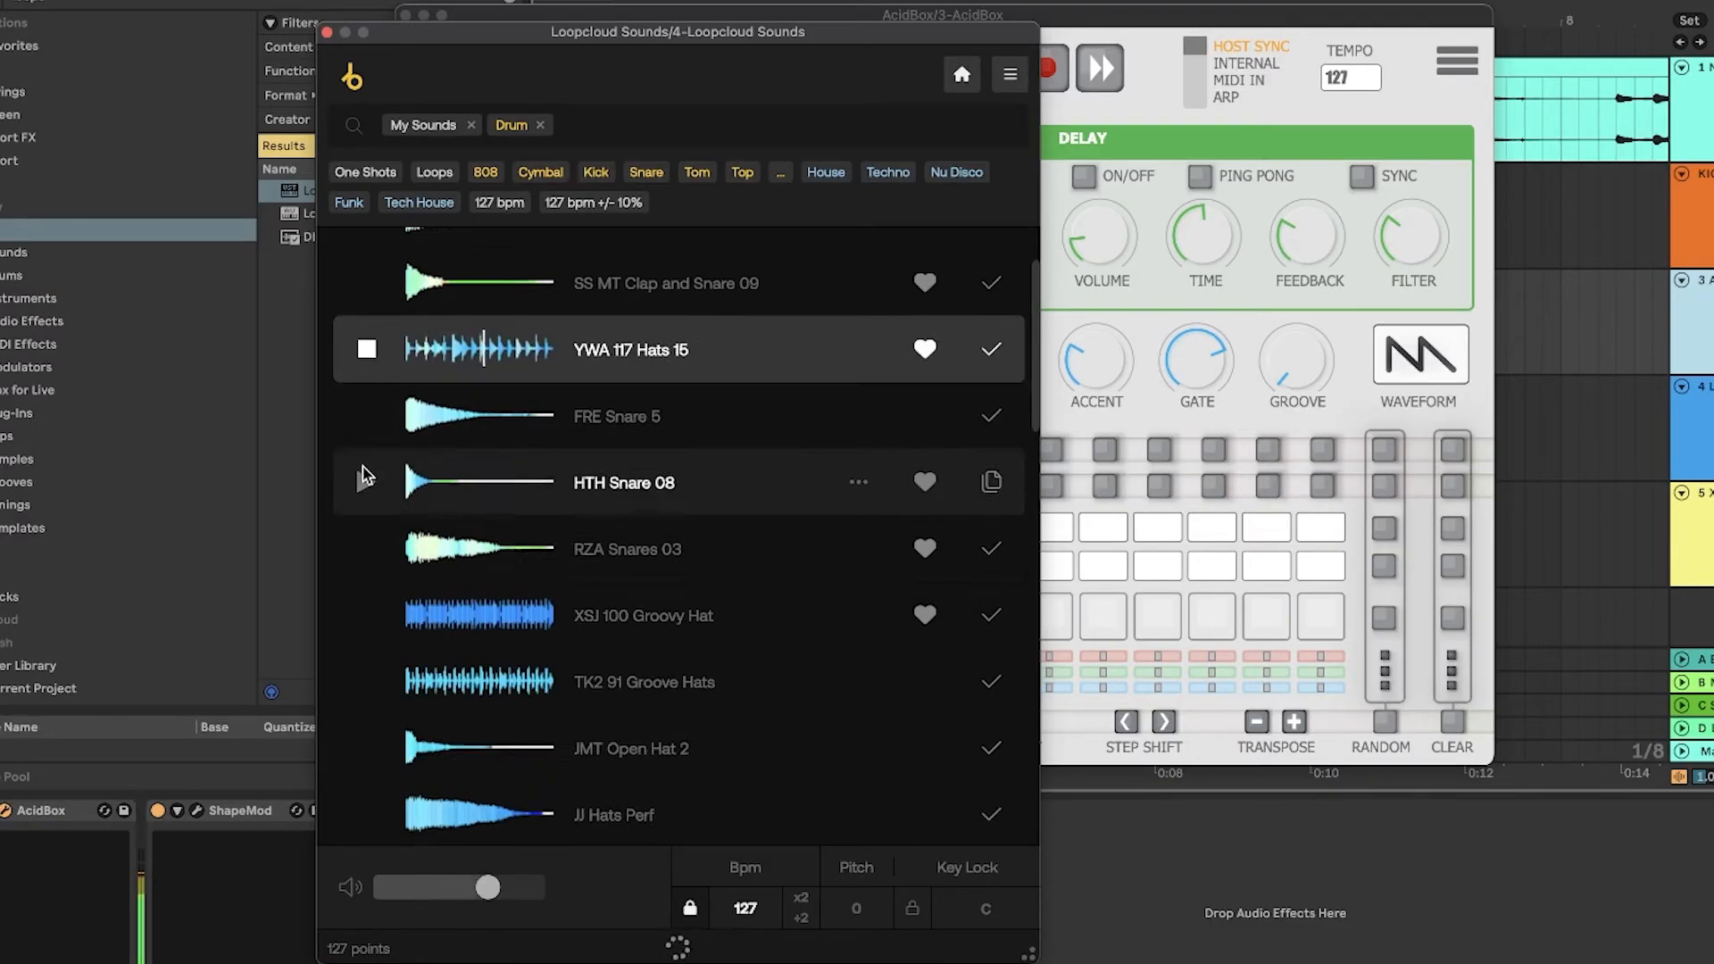
{"action": "left_click", "coordinate": [366, 616]}
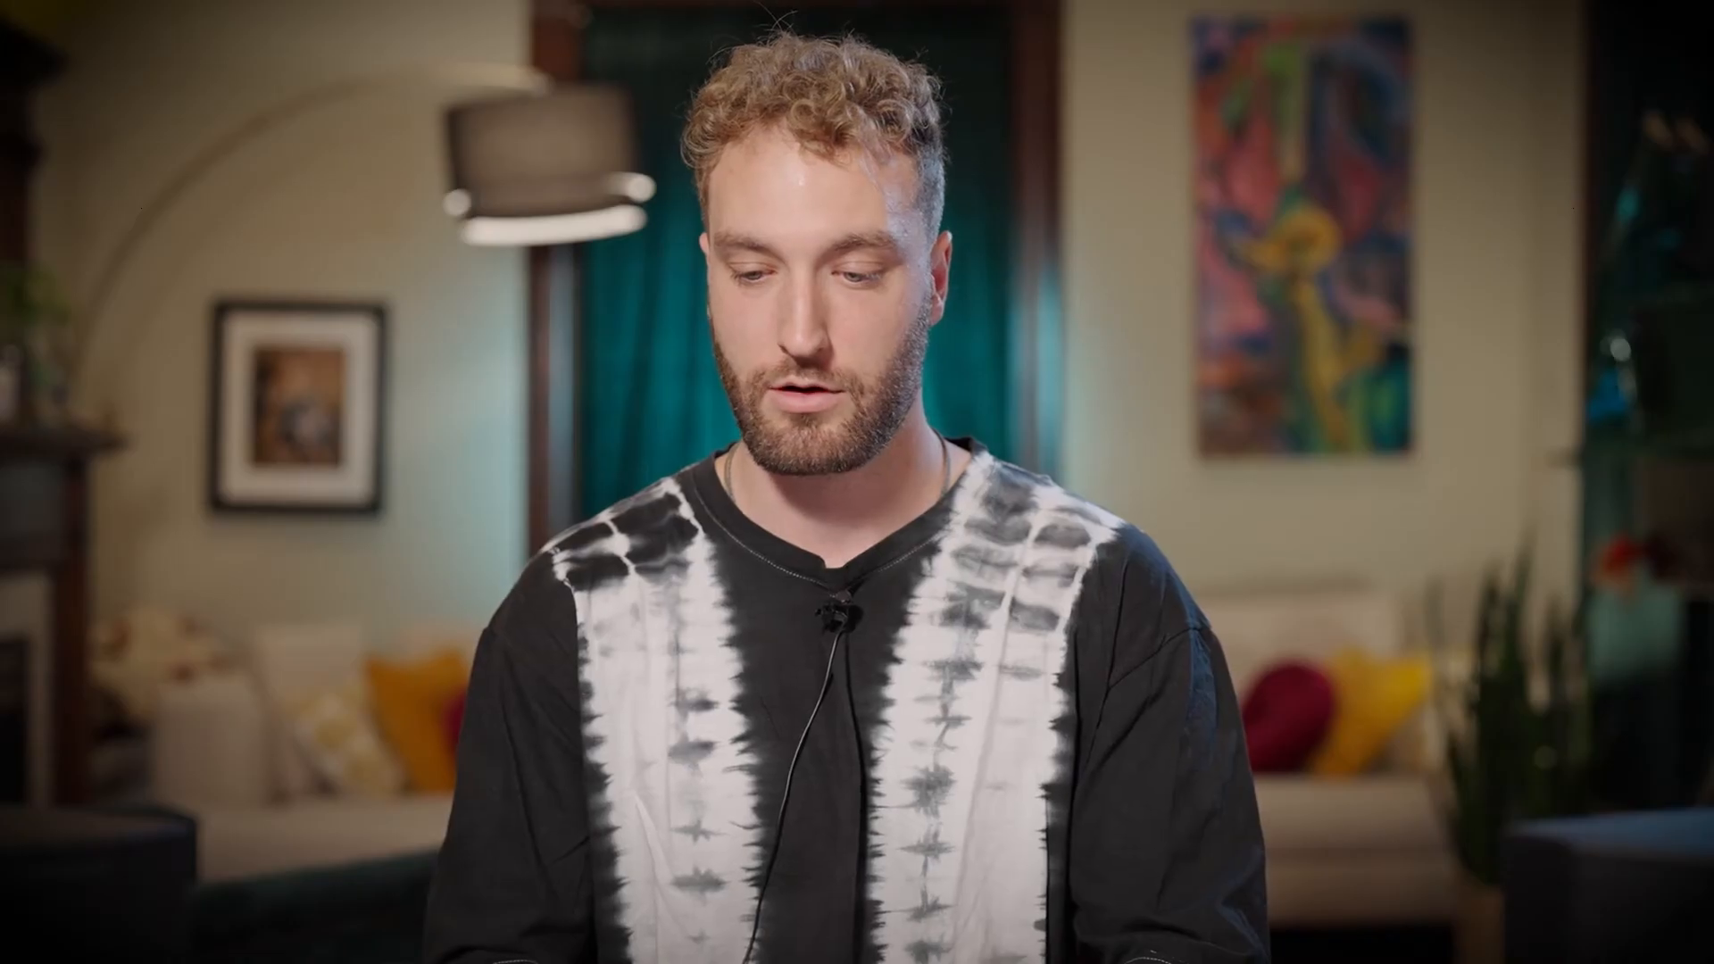
Step: Place the XSJ 100 Groovy Hat loop on audio track 5 and close the Loopcloud and AcidBox windows
{"action": "left_click_drag", "start_coordinate": [321, 616], "coordinate": [1472, 536]}
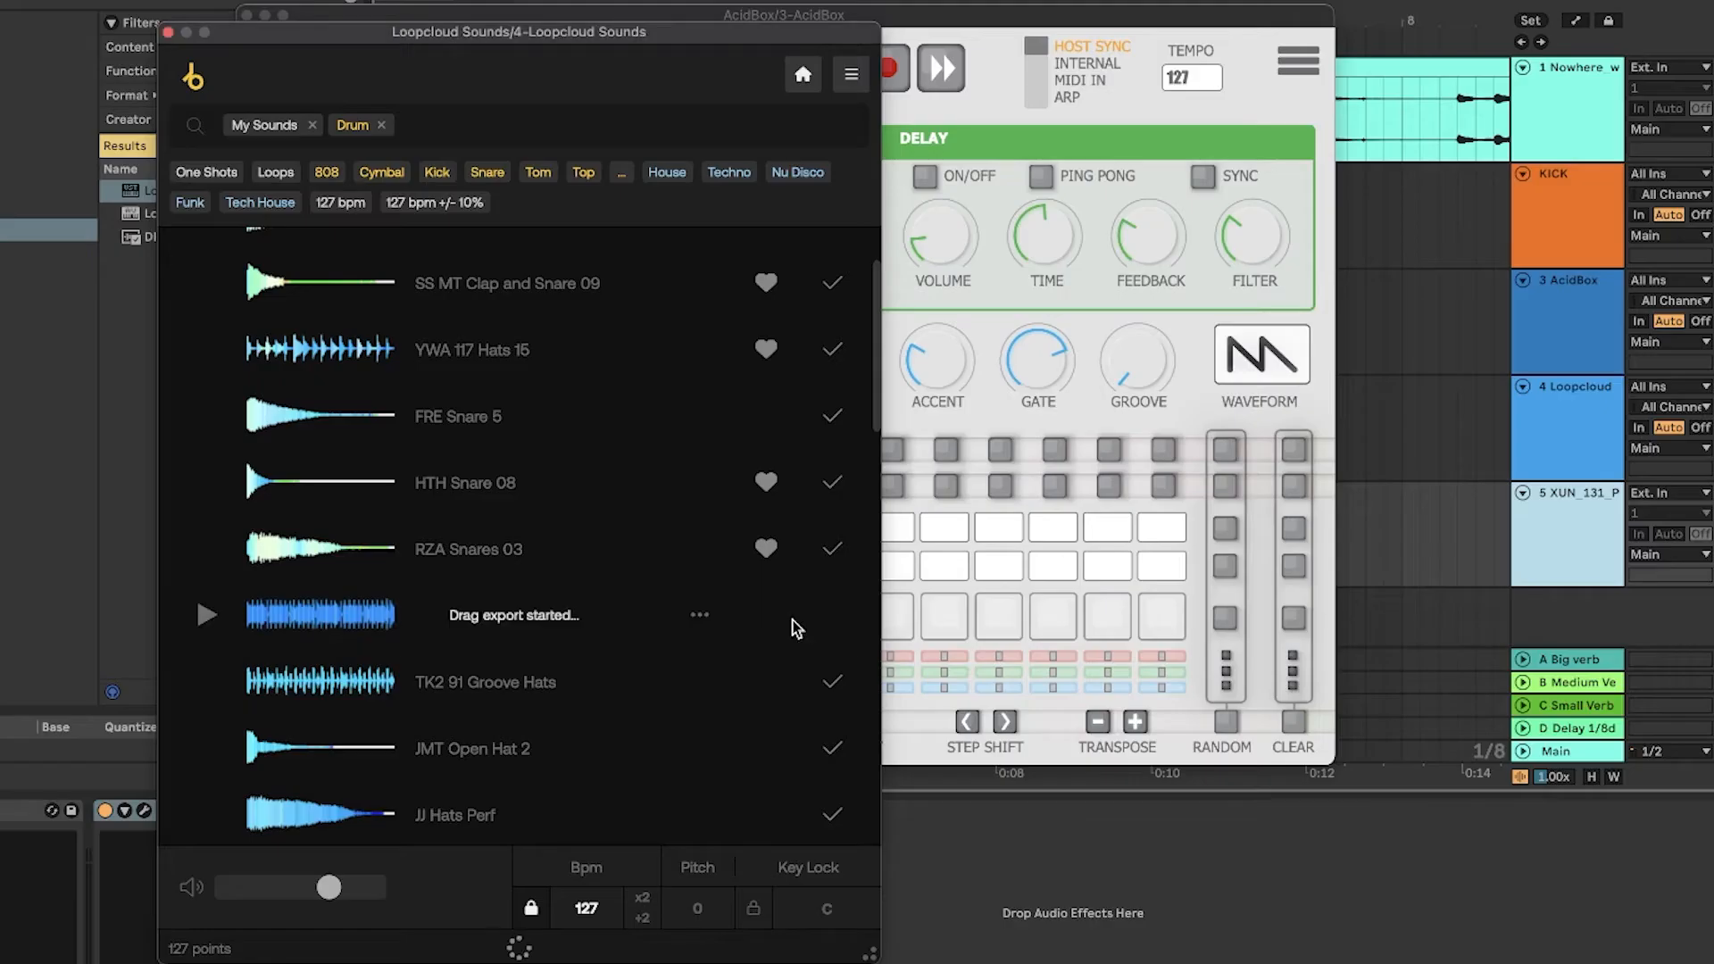
{"action": "left_click", "coordinate": [168, 32]}
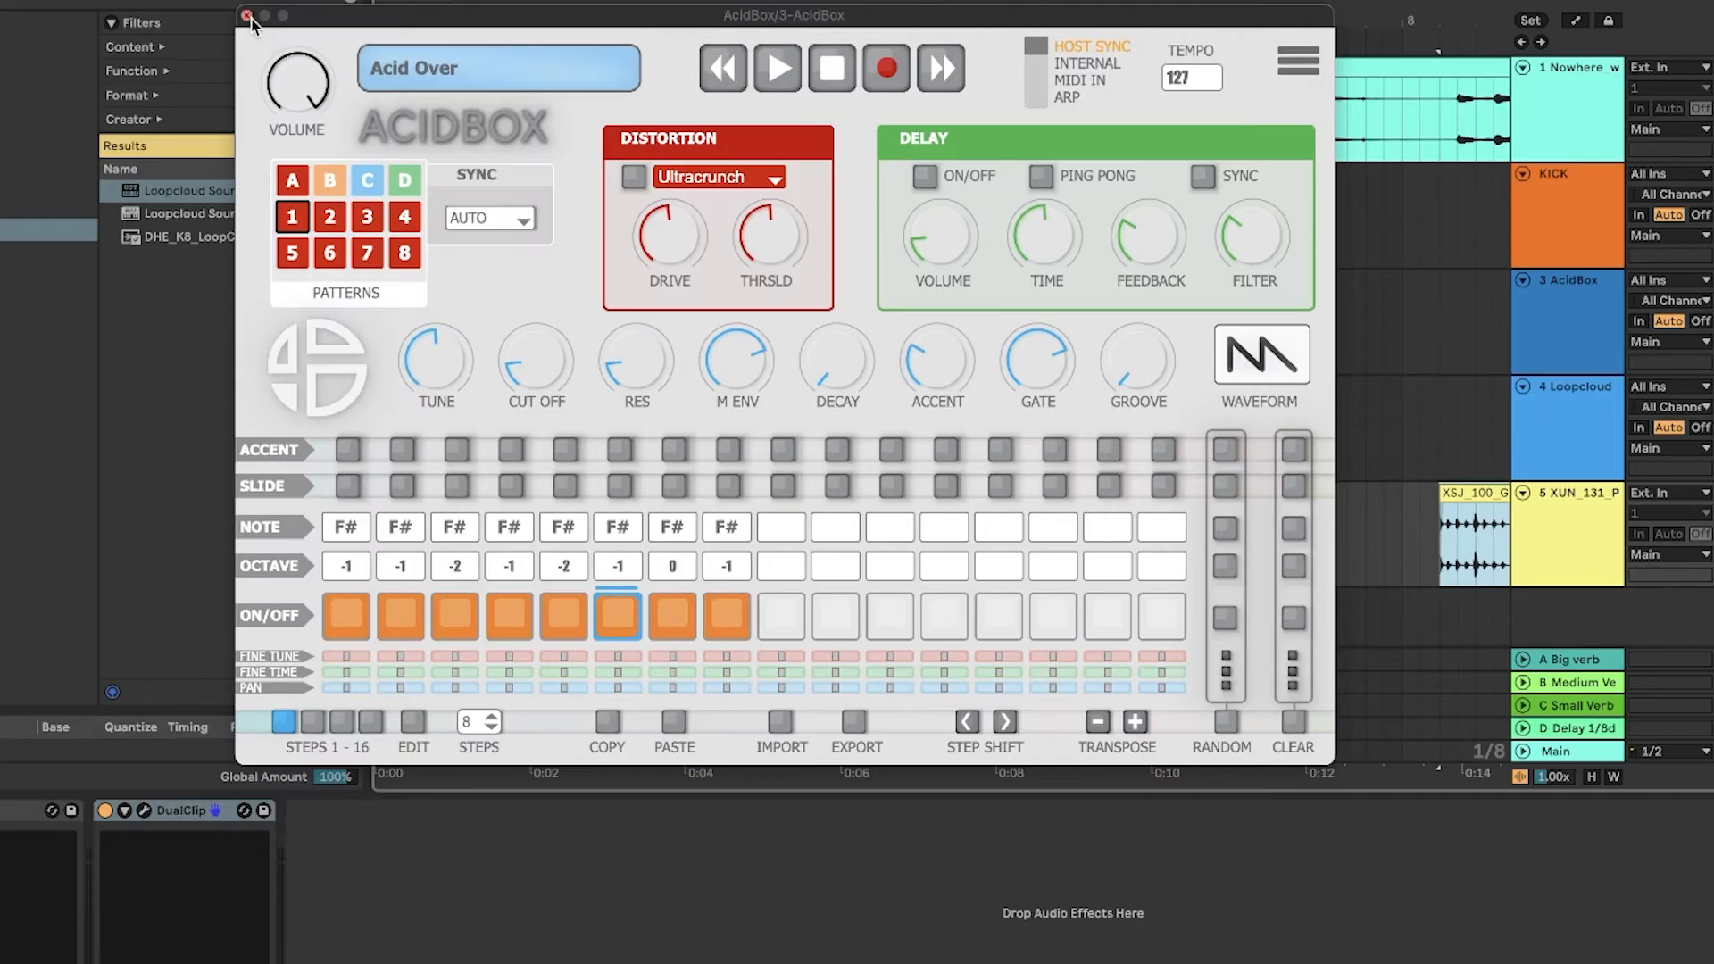
{"action": "left_click", "coordinate": [248, 16]}
{"action": "key", "text": "minus"}
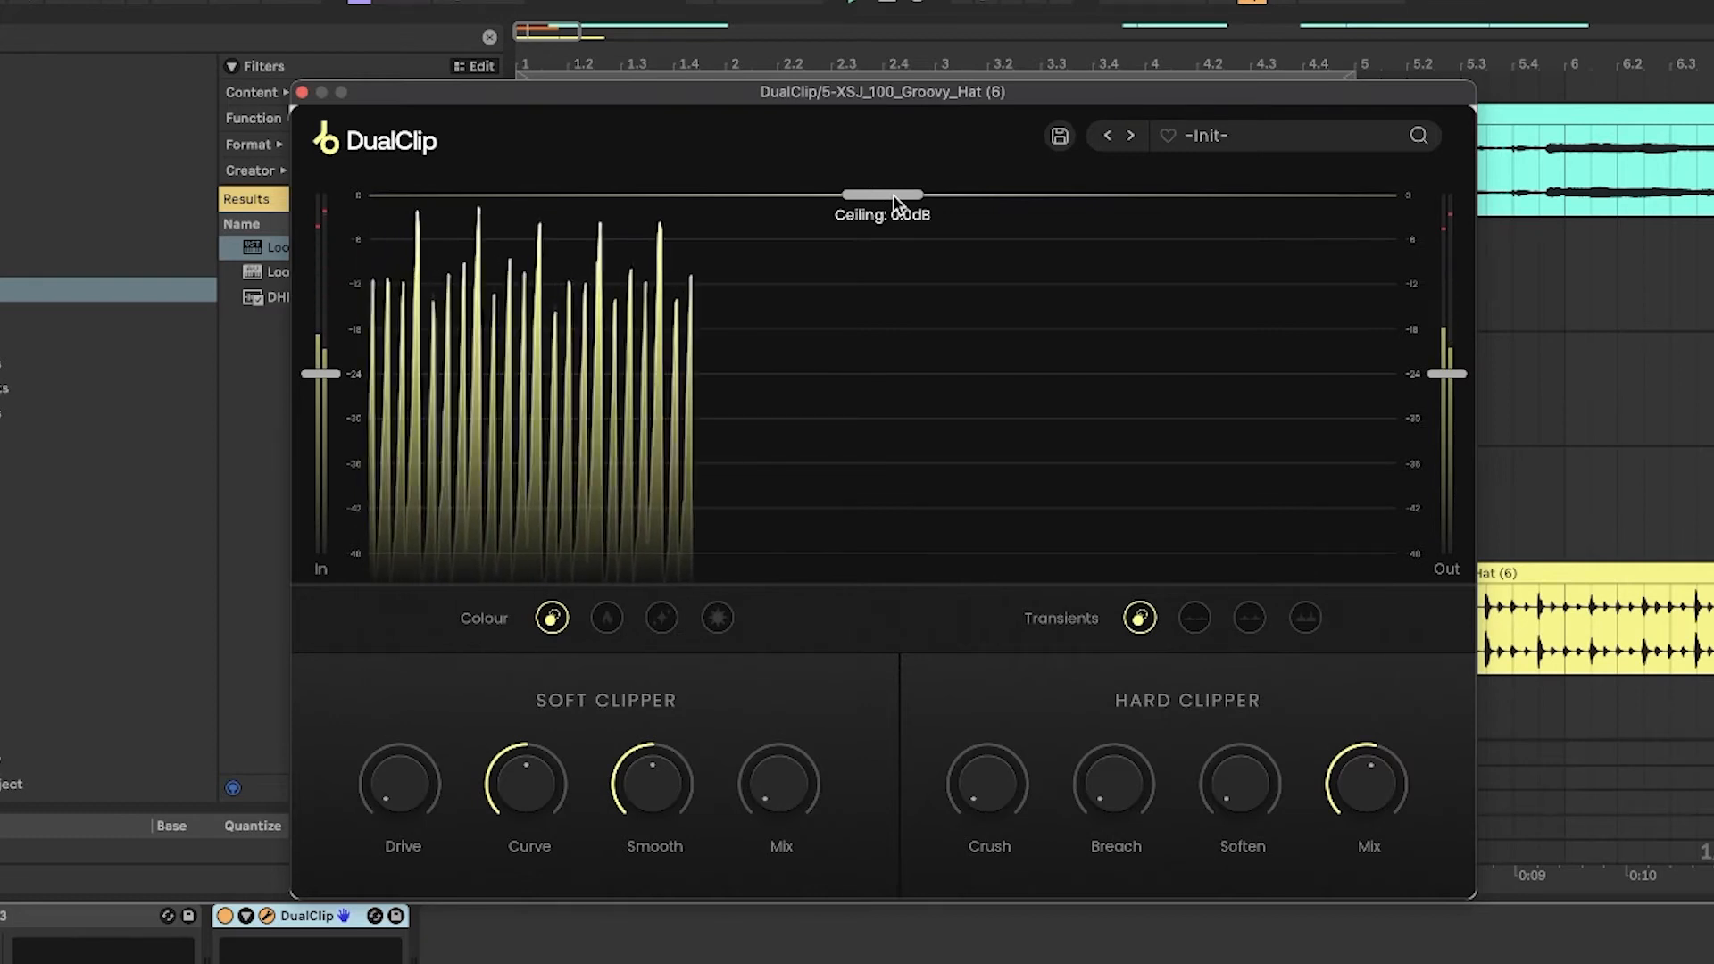
Step: Lower DualClip's ceiling on the hat track and slightly raise the hard clipper's Mix
{"action": "left_click_drag", "start_coordinate": [896, 200], "coordinate": [896, 250]}
{"action": "left_click_drag", "start_coordinate": [1375, 801], "coordinate": [1374, 794]}
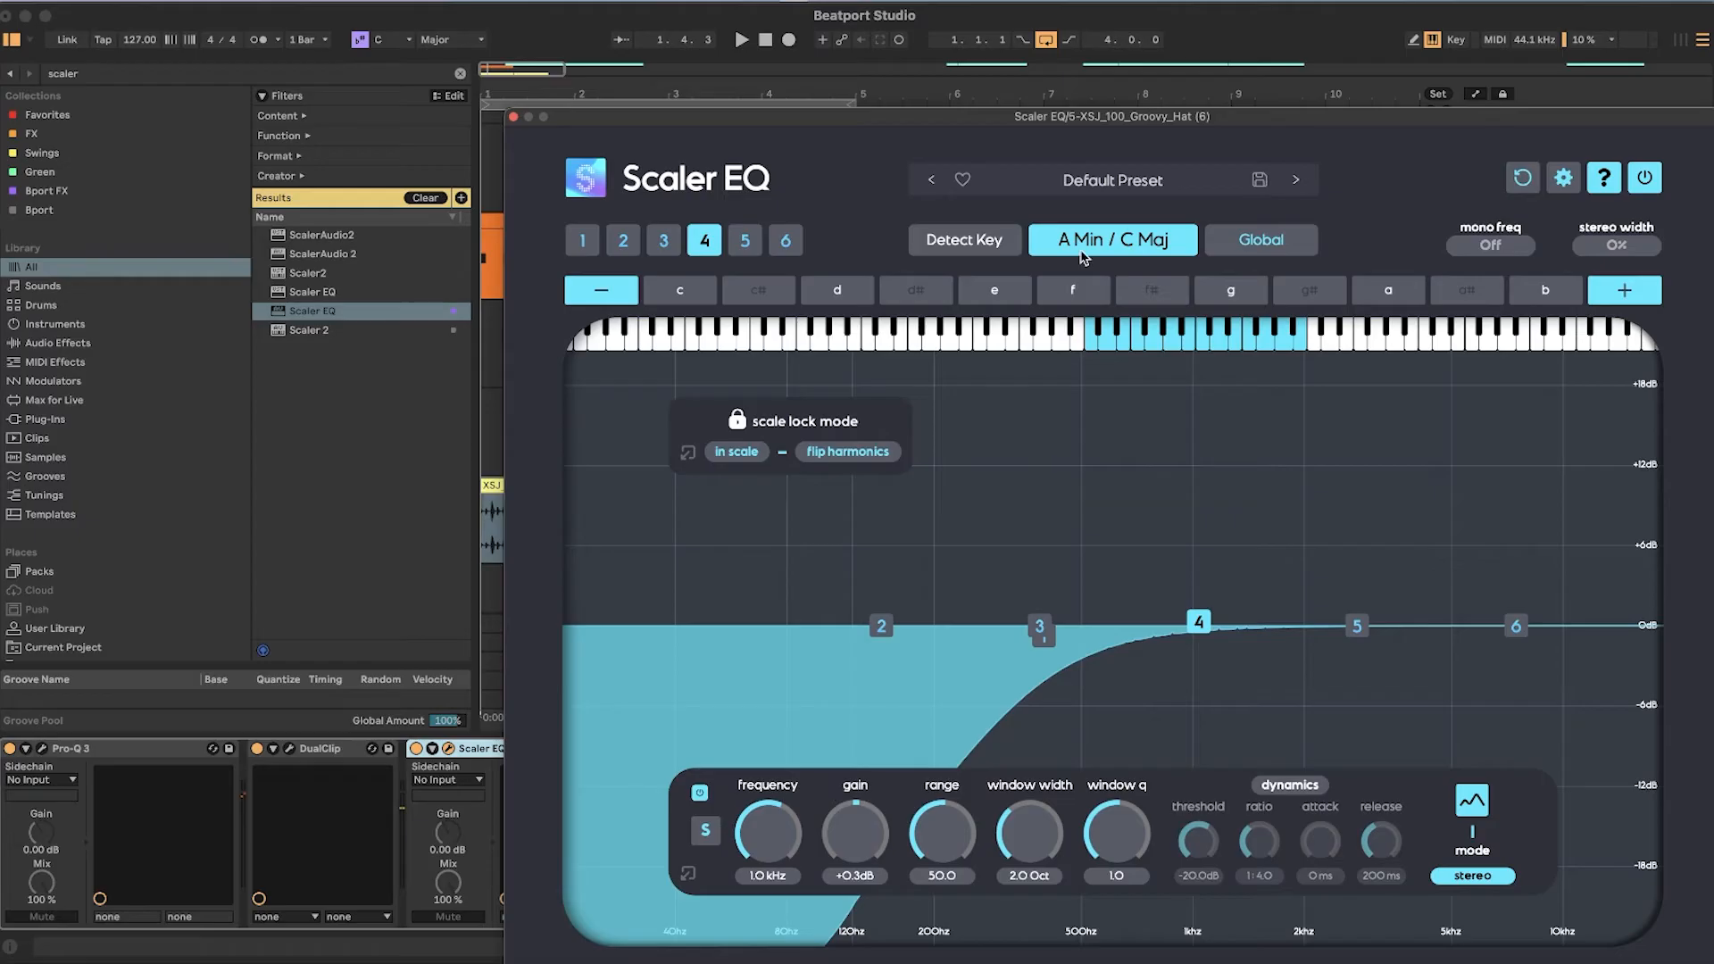
Step: Set Scaler EQ's key to F# Min / A Maj and boost band 4 by about 17.9 dB near 598 Hz with range 0.0
{"action": "left_click", "coordinate": [1127, 239]}
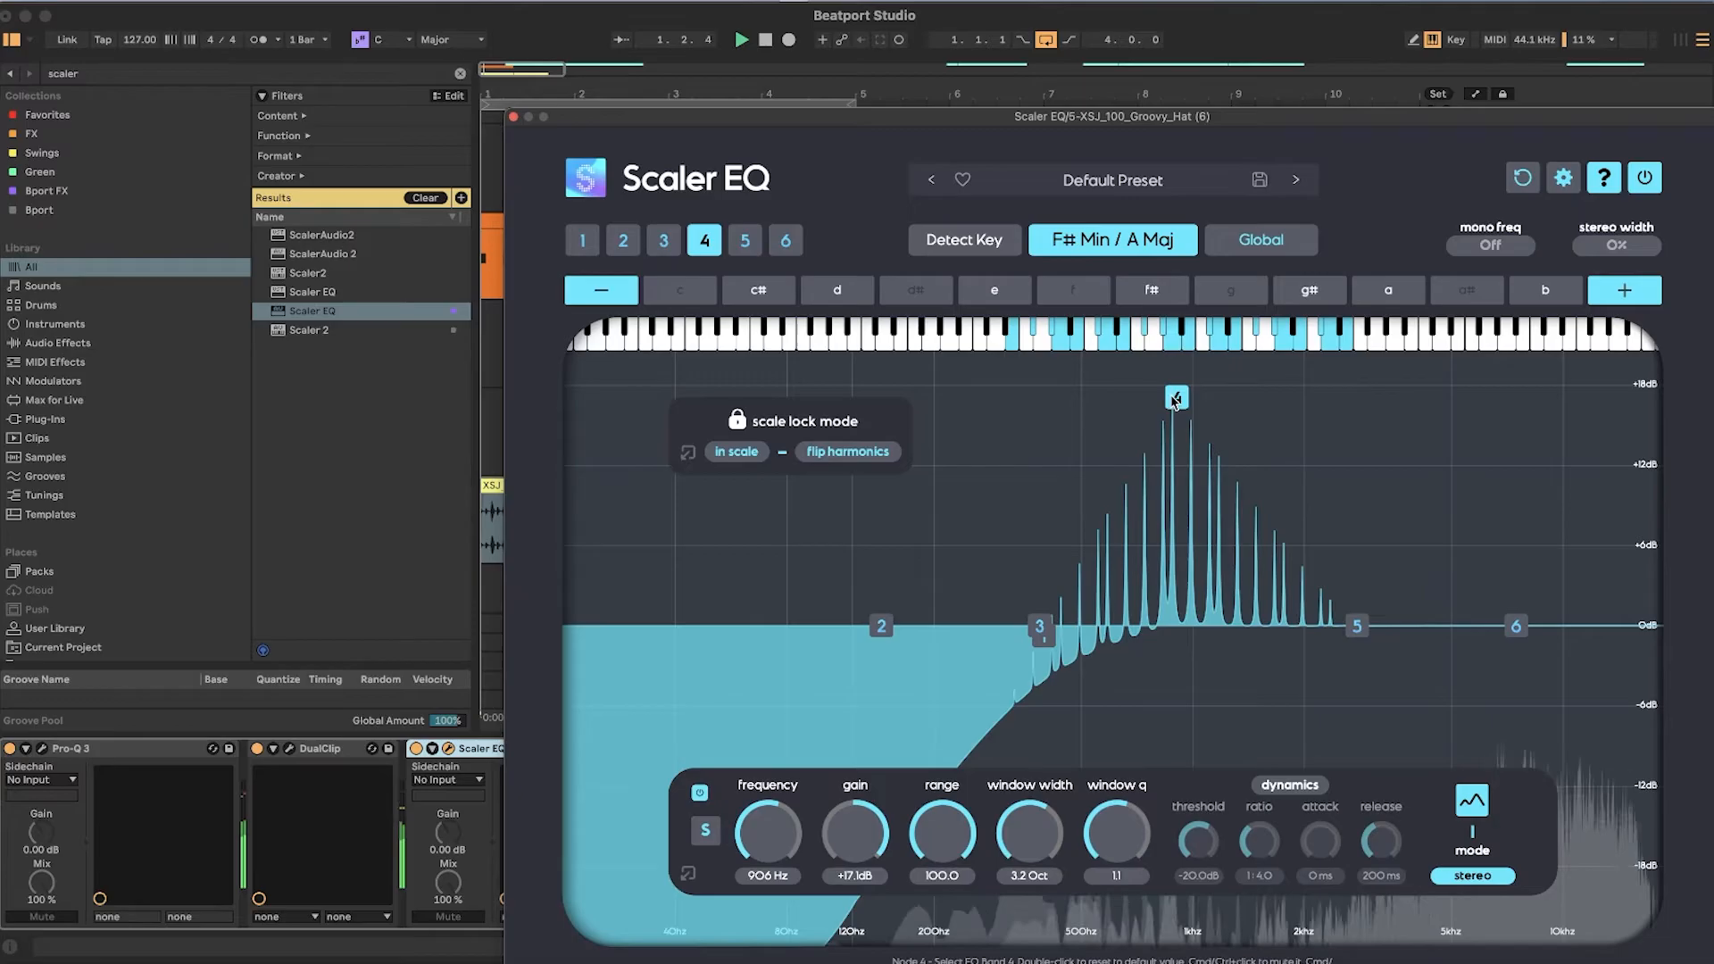
{"action": "left_click_drag", "start_coordinate": [1176, 399], "coordinate": [1111, 386]}
{"action": "left_click_drag", "start_coordinate": [943, 835], "coordinate": [949, 902]}
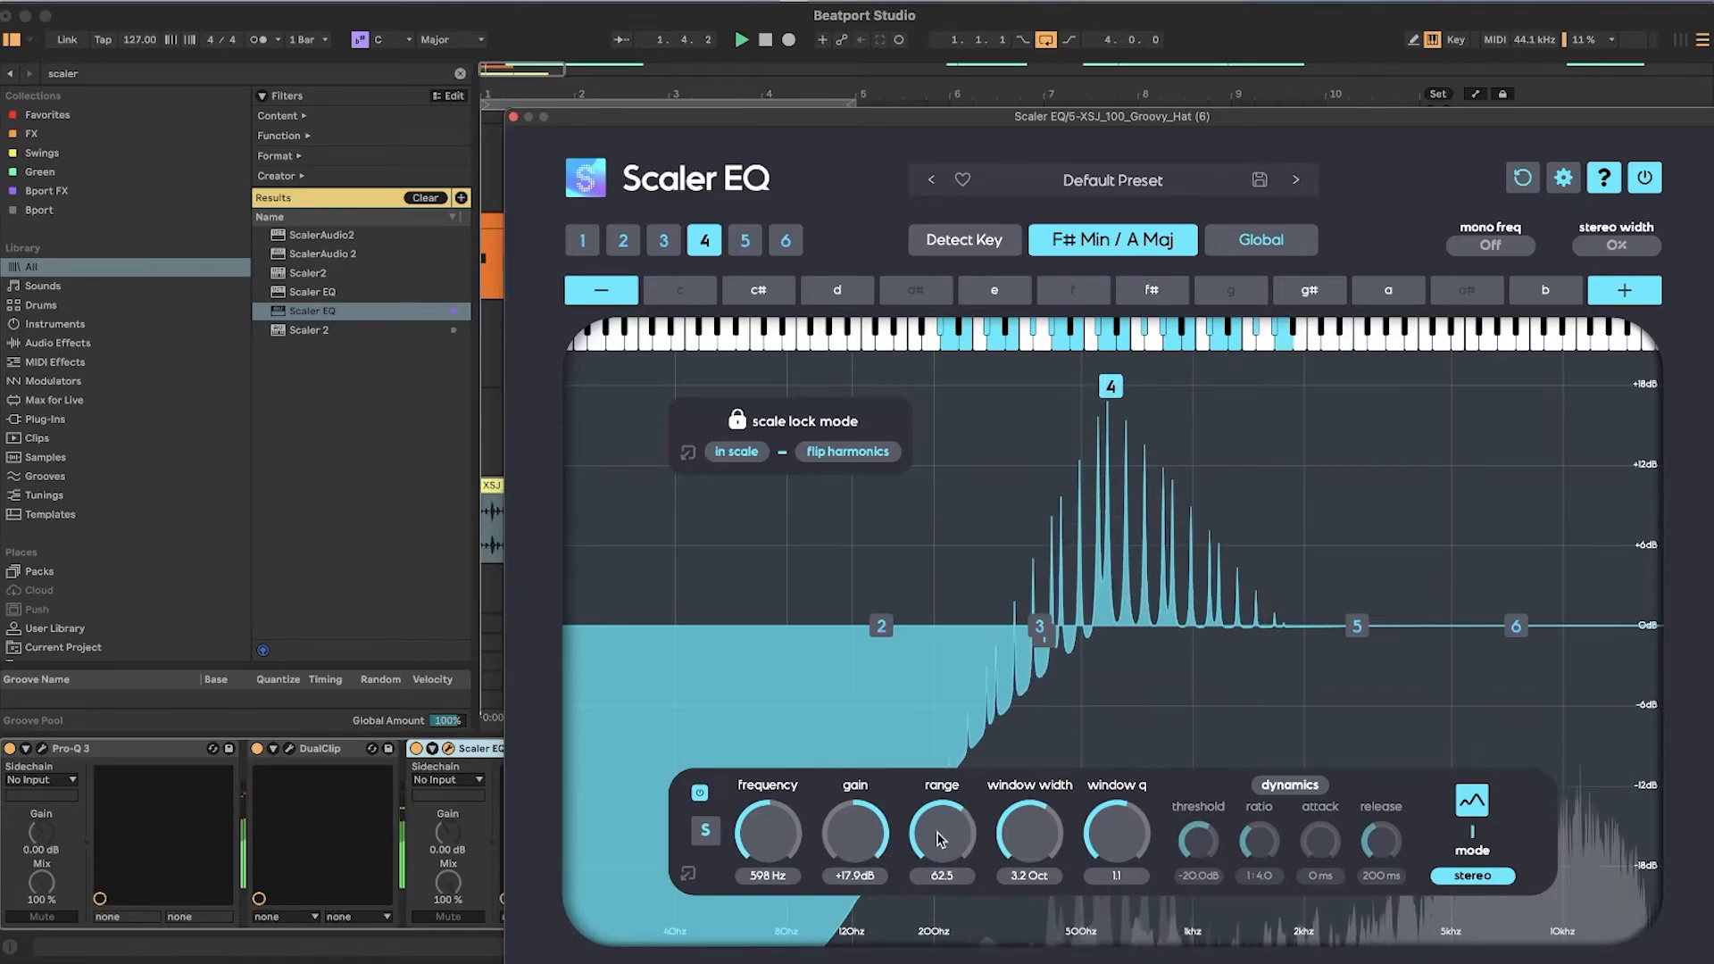
{"action": "left_click_drag", "start_coordinate": [937, 835], "coordinate": [941, 907]}
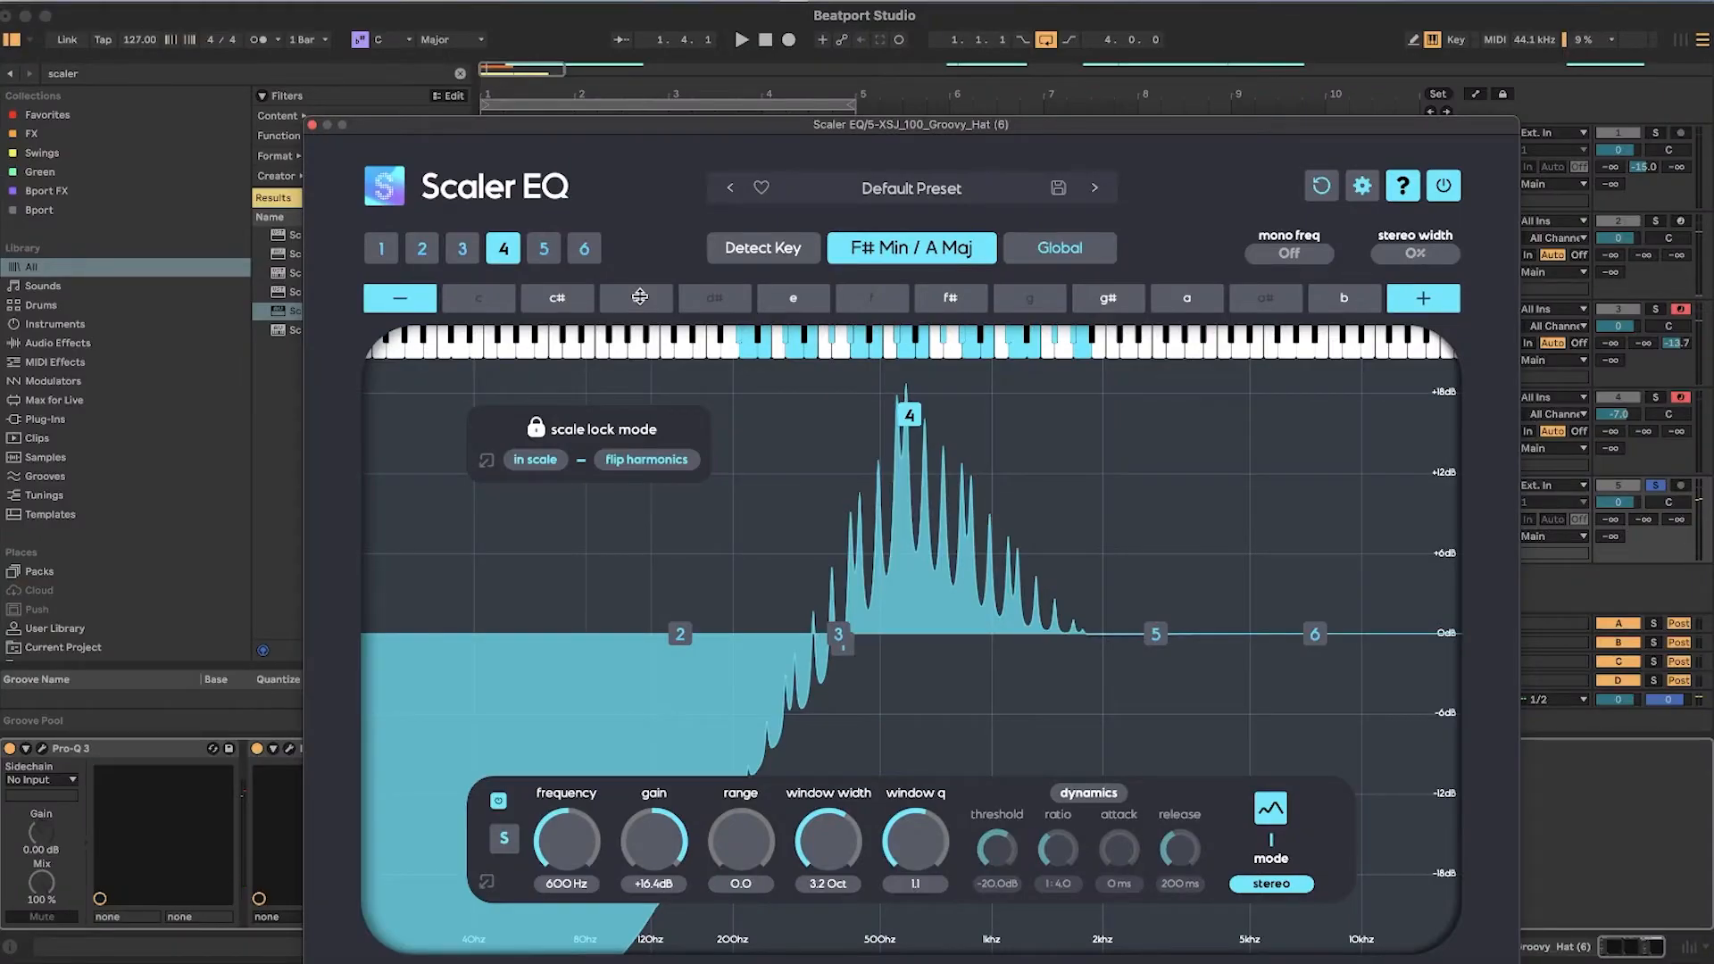
Step: Restrict Scaler EQ's active notes to C#, F# and A, adjust band 4's window Q and play the hats
{"action": "left_click", "coordinate": [862, 341]}
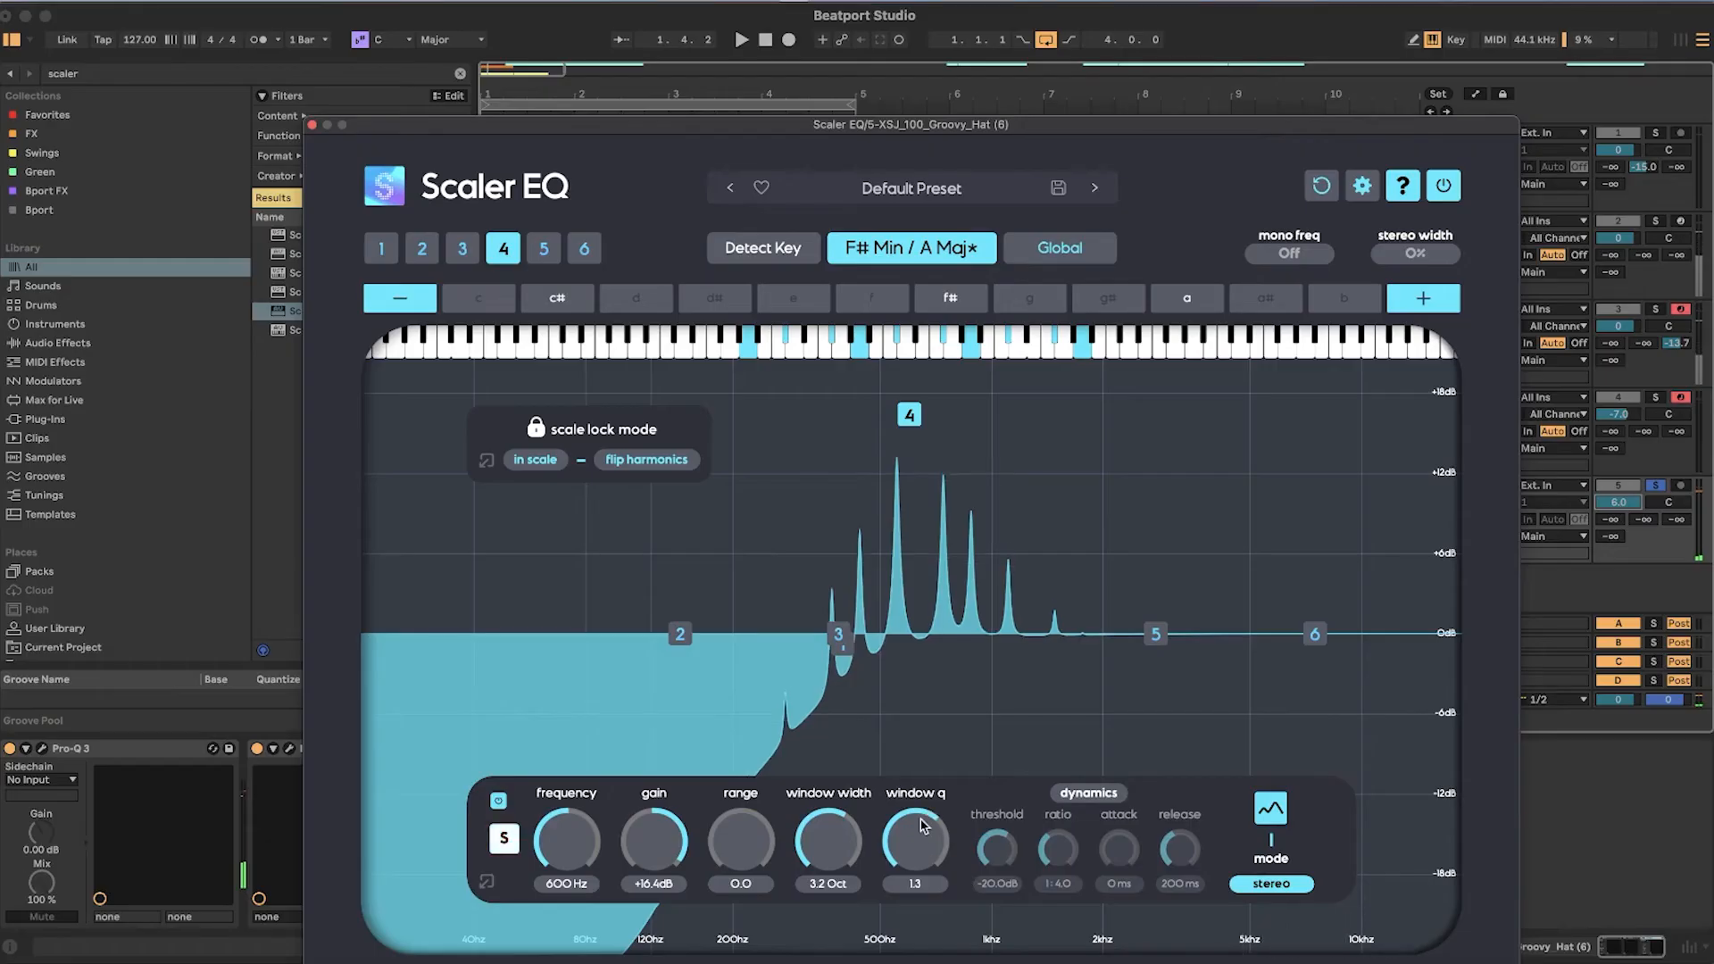
{"action": "left_click_drag", "start_coordinate": [923, 824], "coordinate": [909, 822]}
{"action": "key", "text": "space"}
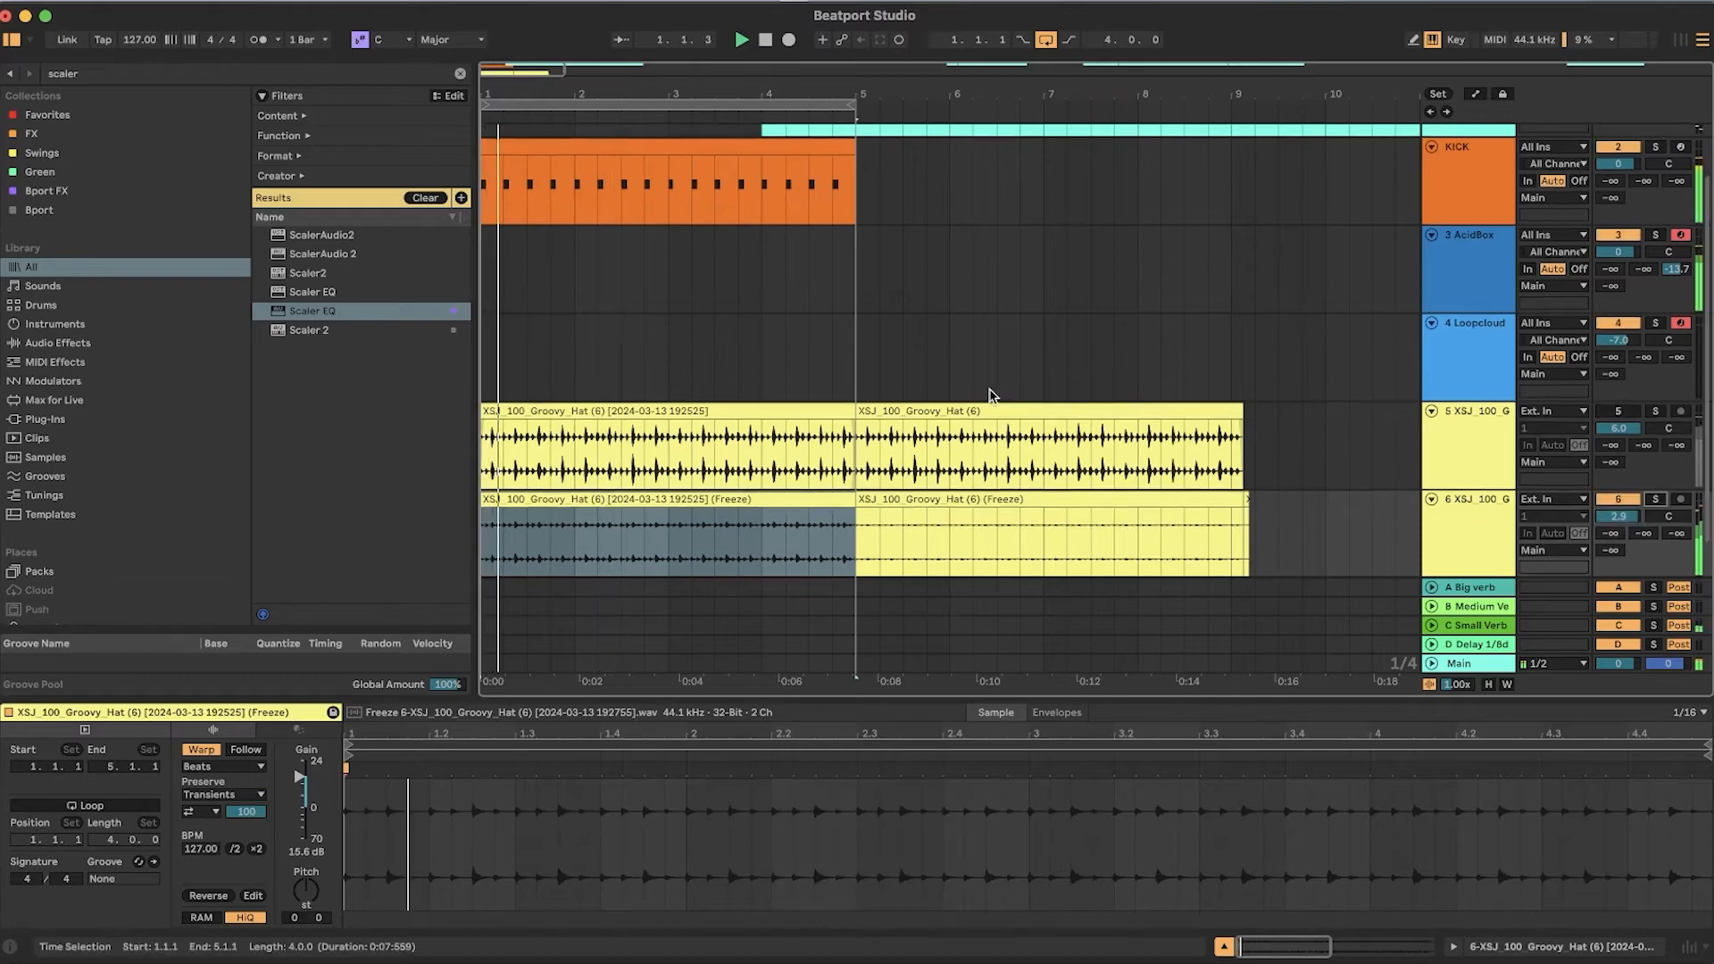
Step: Switch ResDelay on the frozen hat track to Ping-Pong delay and adjust the right channel's delay time
{"action": "scroll", "coordinate": [993, 394], "scroll_direction": "up", "scroll_amount": 1}
{"action": "scroll", "coordinate": [1394, 425], "scroll_direction": "down", "scroll_amount": 1}
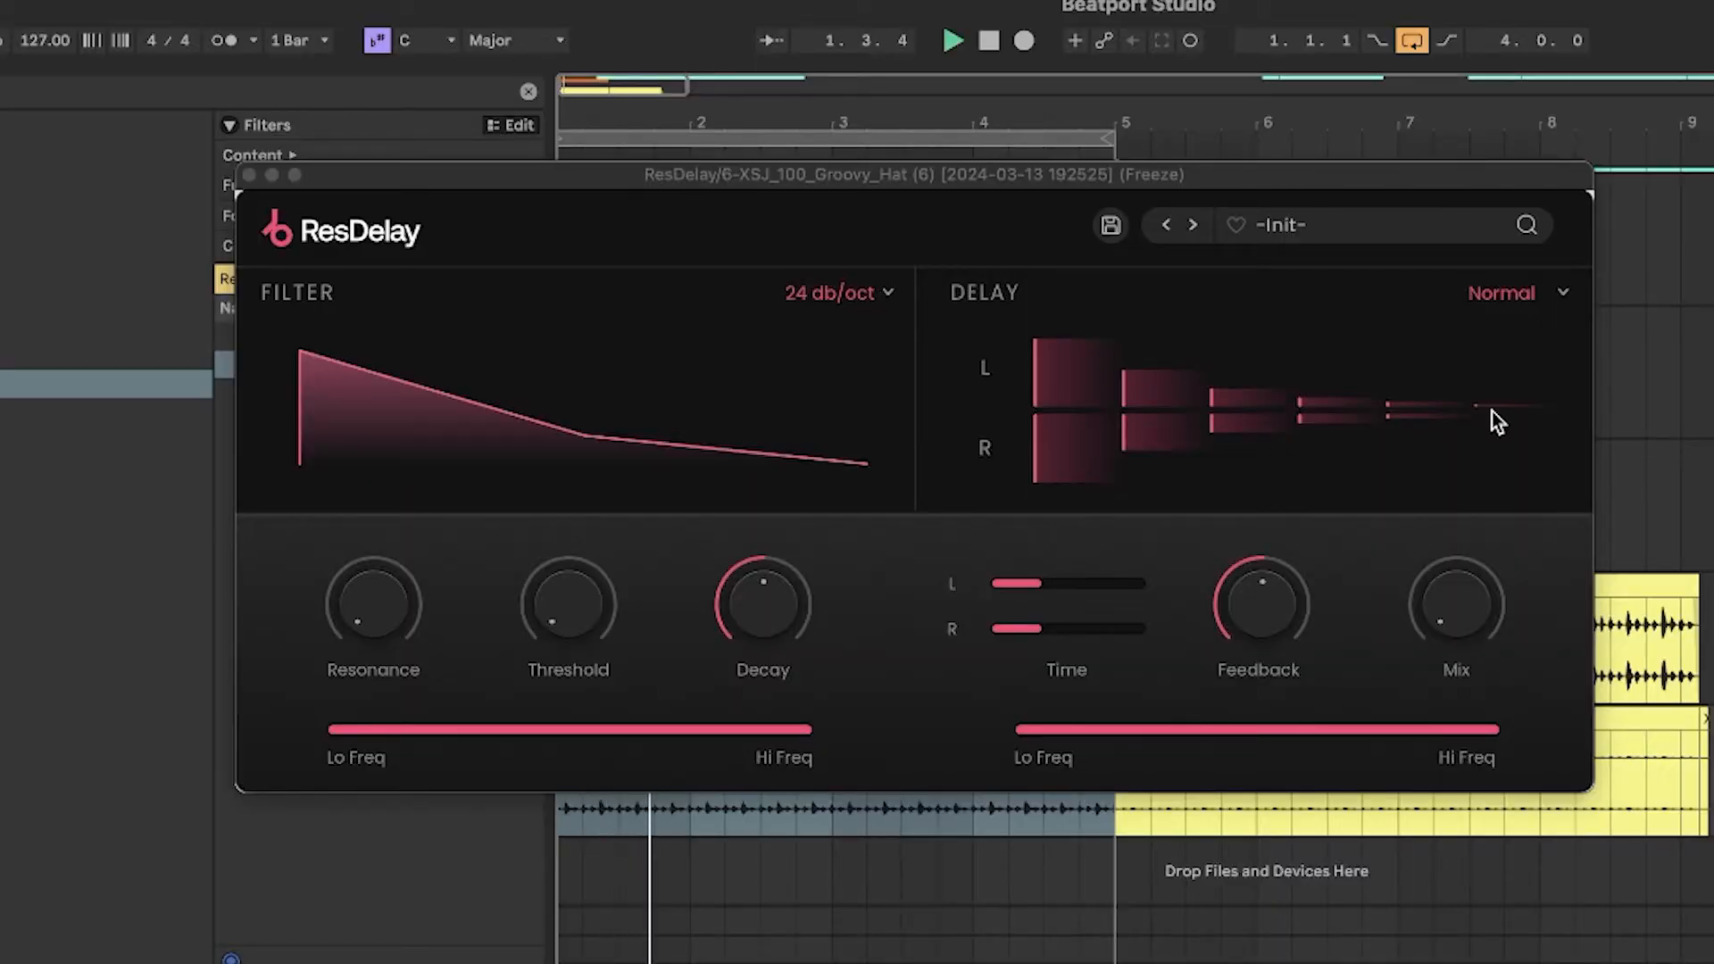
{"action": "left_click", "coordinate": [1564, 295]}
{"action": "left_click", "coordinate": [1545, 361]}
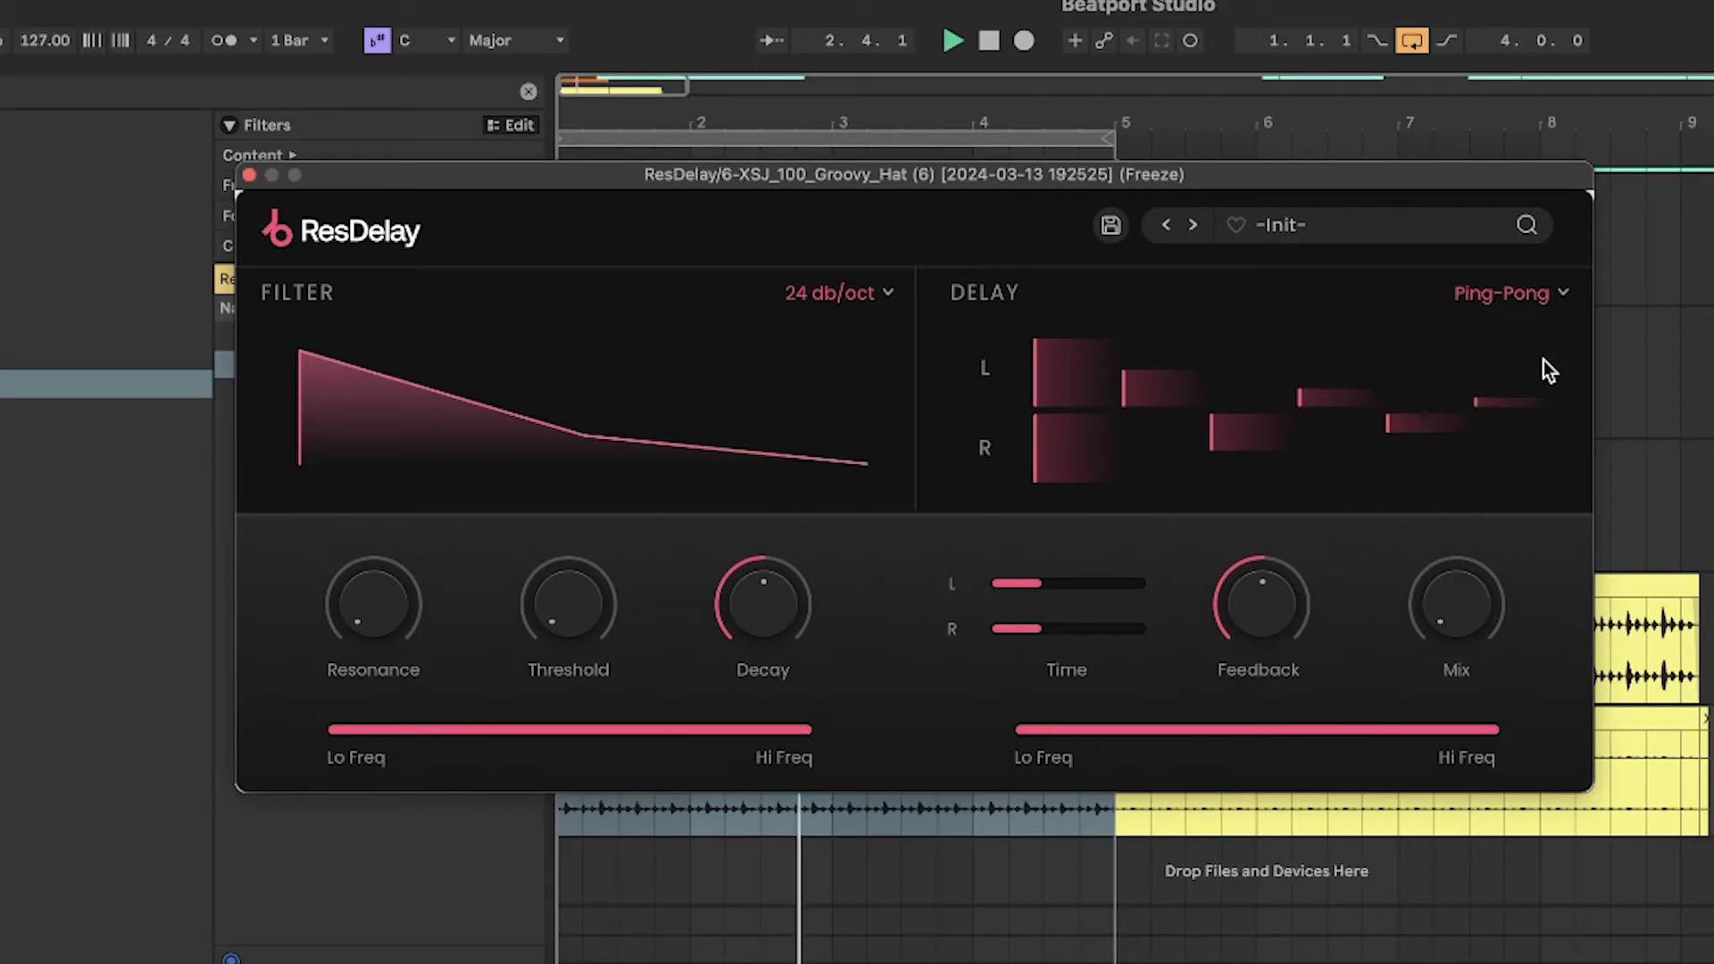
{"action": "mouse_move", "coordinate": [1052, 625]}
{"action": "left_mouse_down"}
{"action": "mouse_move", "coordinate": [1080, 621]}
{"action": "mouse_move", "coordinate": [1057, 629]}
{"action": "left_mouse_up"}
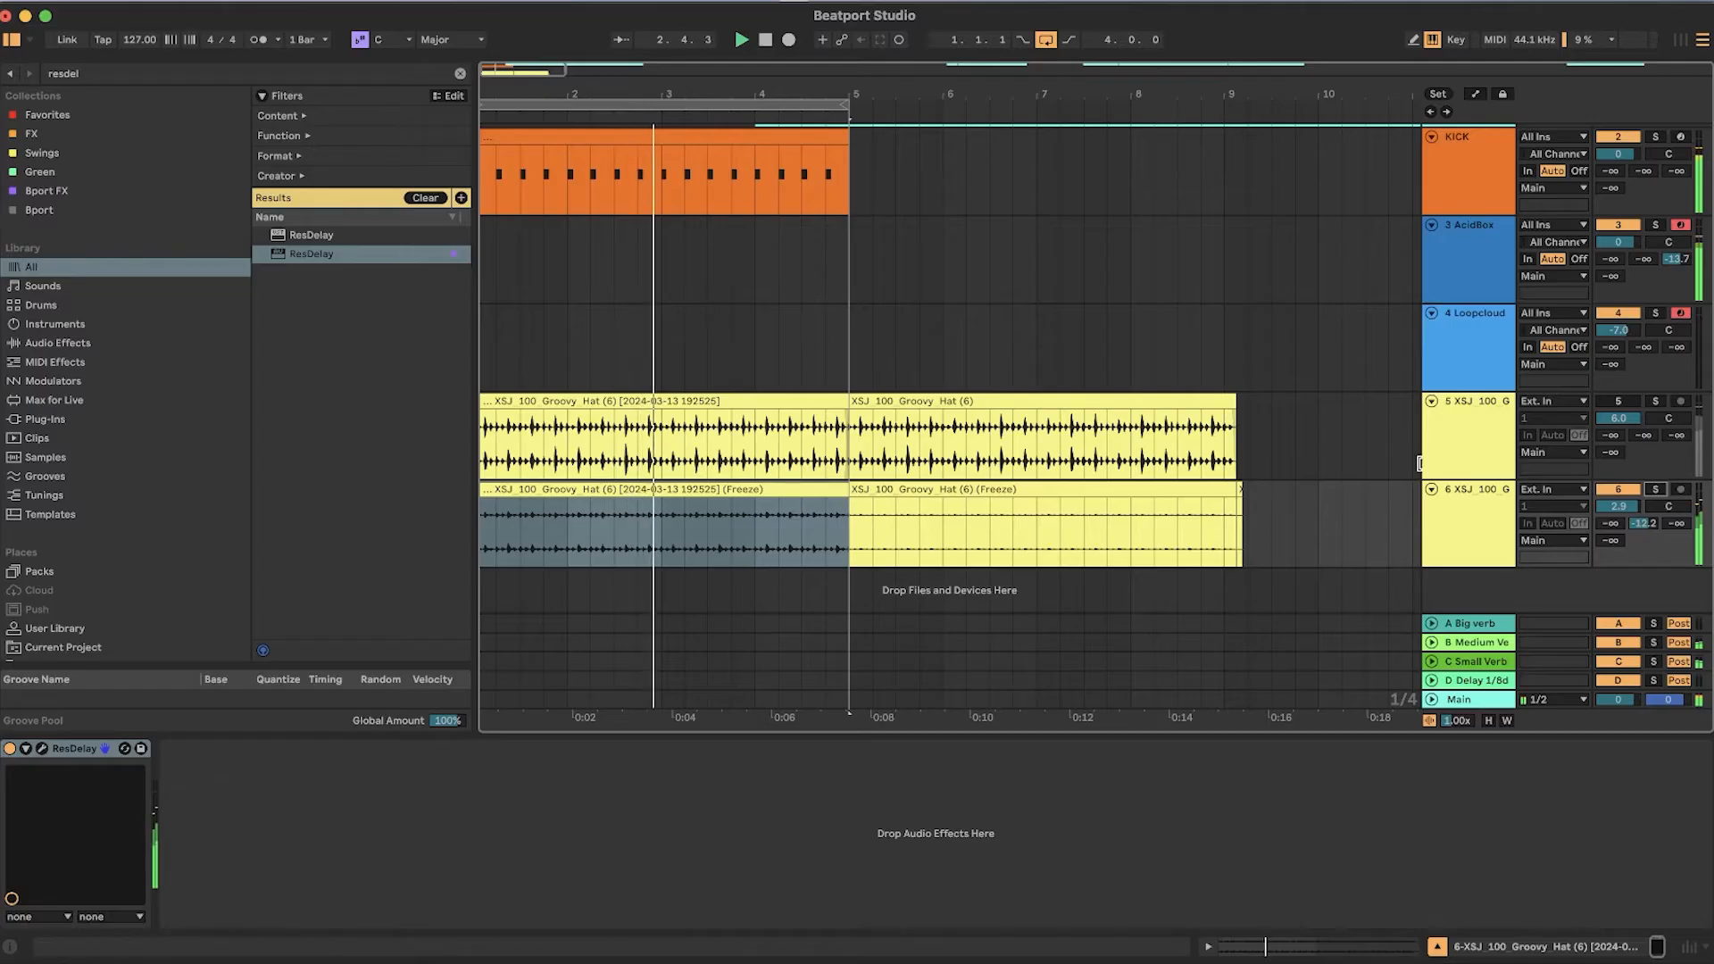
Step: Rename the frozen hat track as ATMO and reactivate the original hat track above it
{"action": "right_click", "coordinate": [1452, 495]}
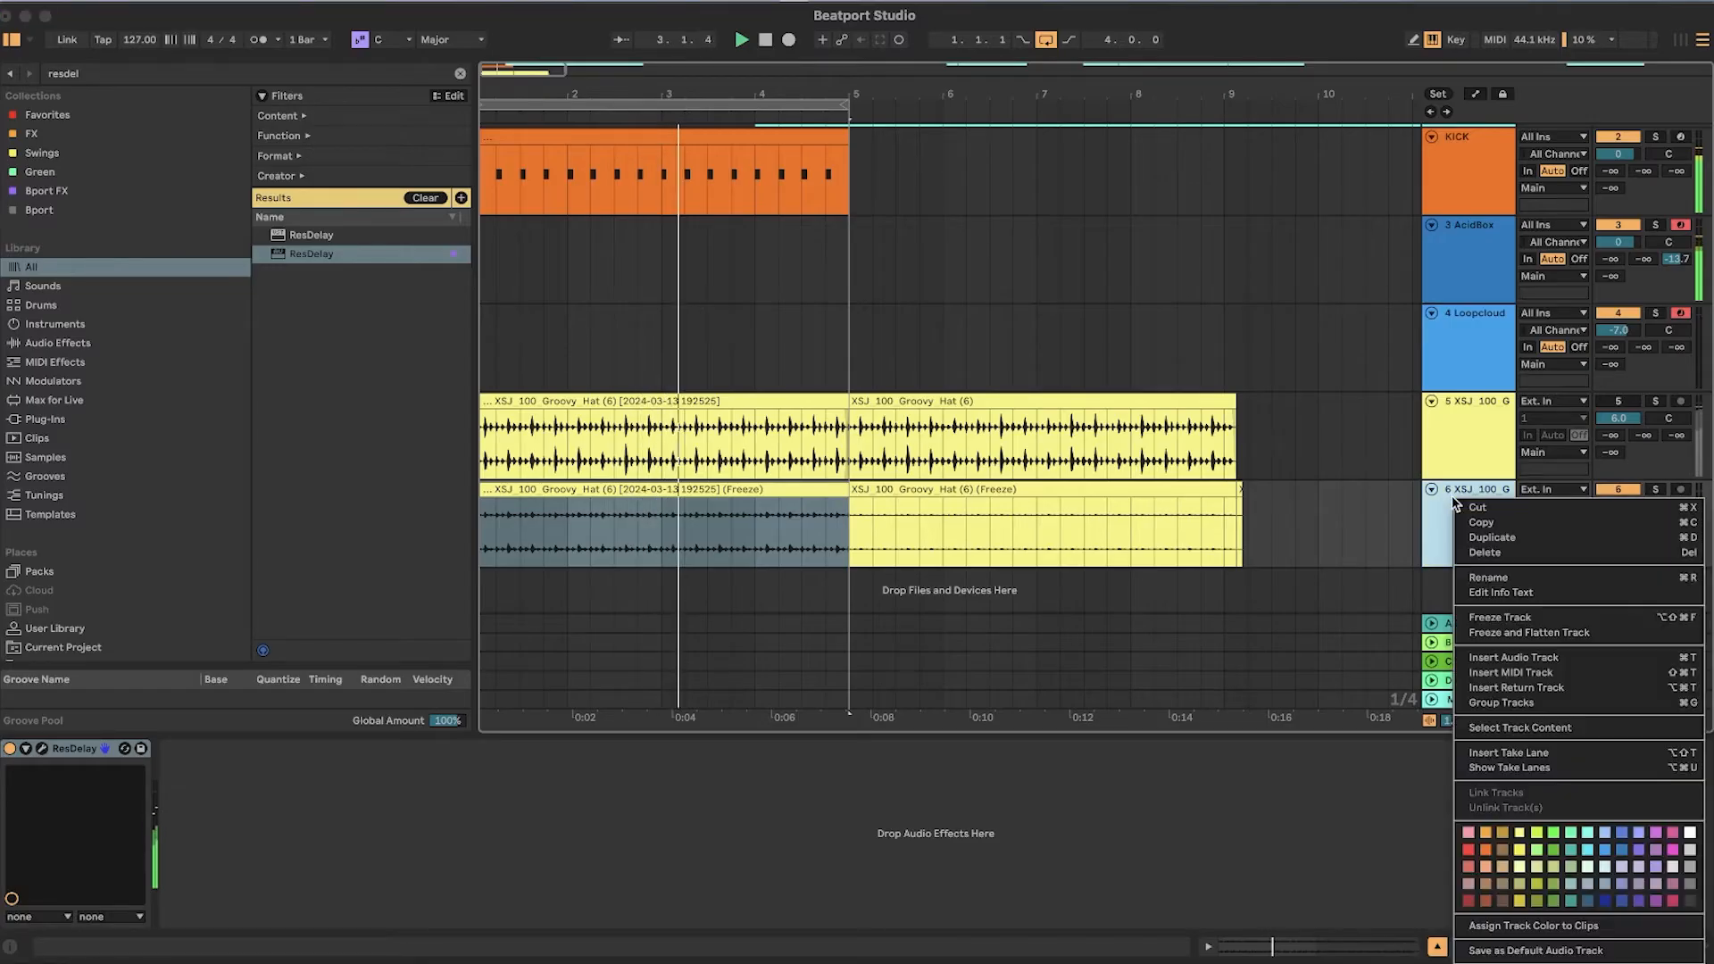
{"action": "left_click", "coordinate": [1506, 579]}
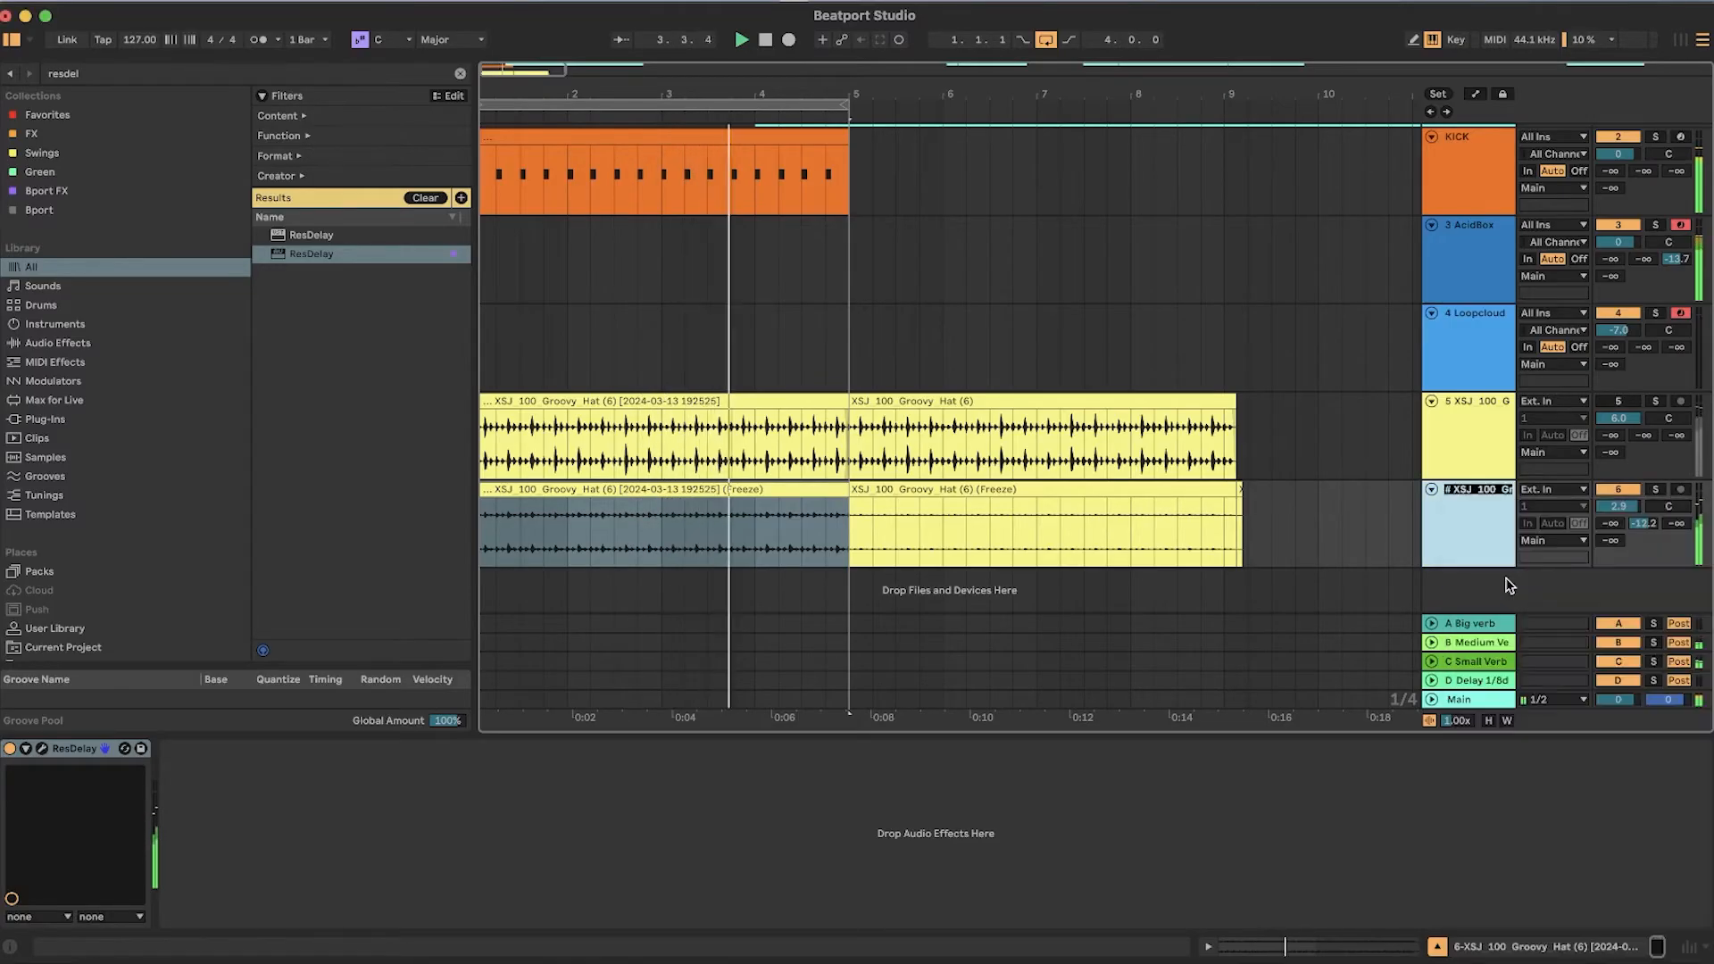
{"action": "left_click", "coordinate": [1621, 402]}
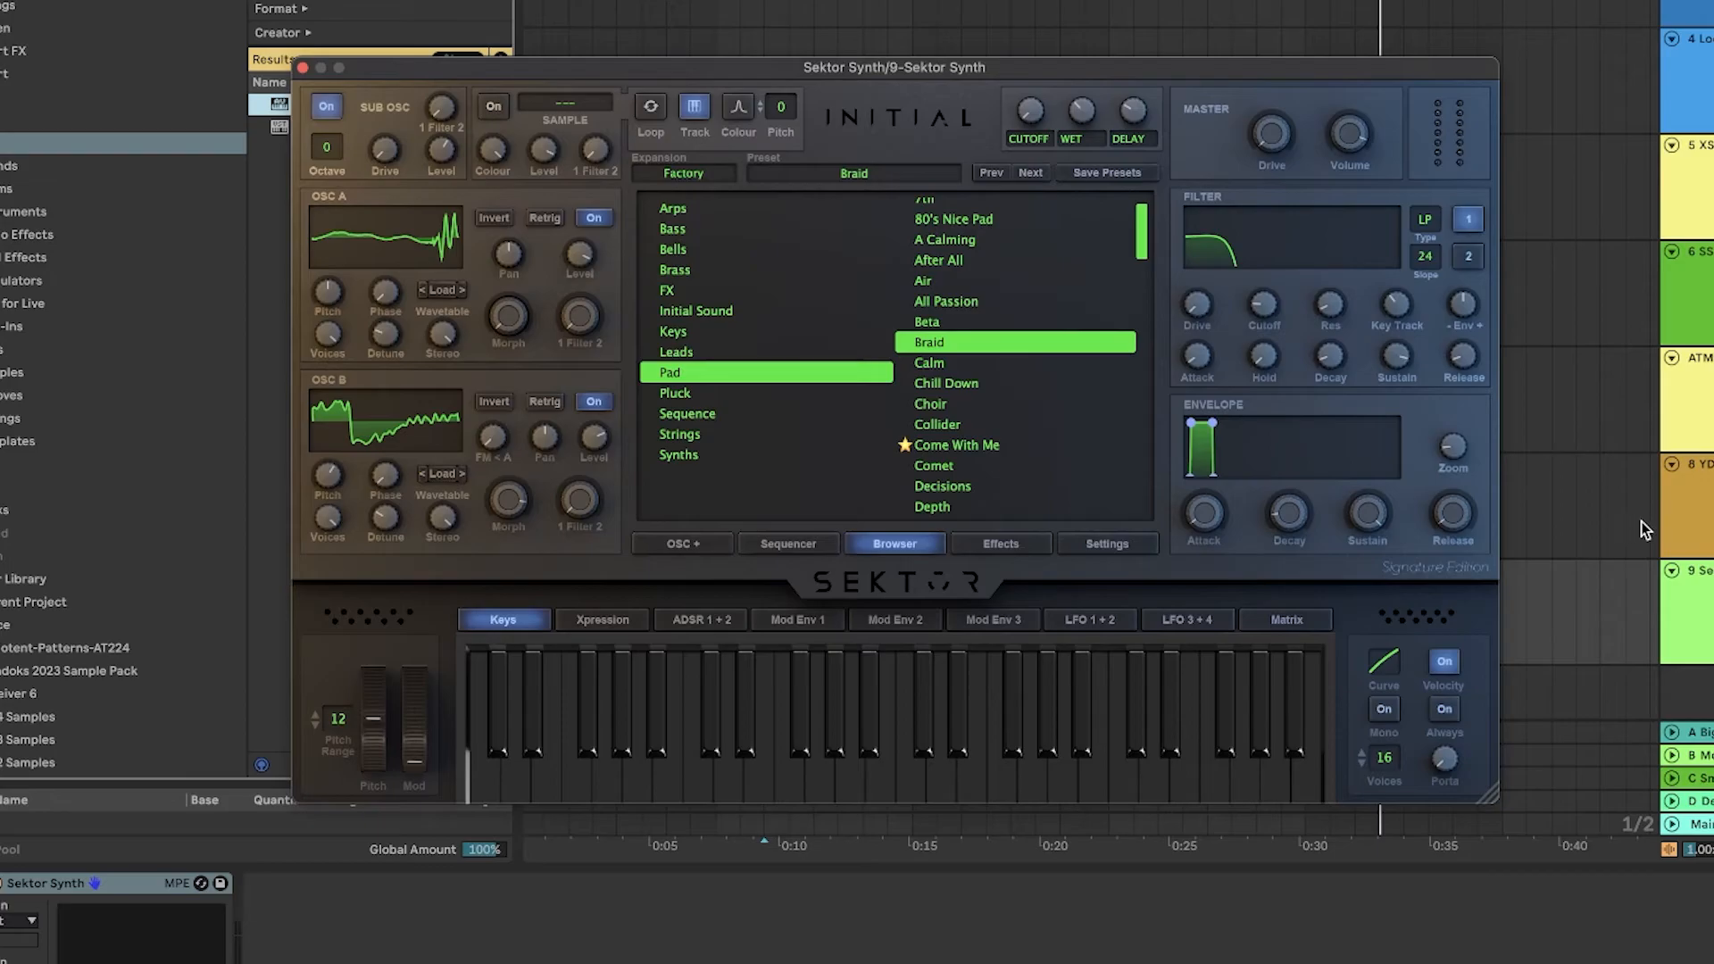
Step: Audition Sektor's Pad presets, load Dollar and slightly lower oscillator A's Morph
{"action": "scroll", "coordinate": [980, 374], "scroll_direction": "down", "scroll_amount": 1}
{"action": "left_click", "coordinate": [980, 373]}
{"action": "left_click", "coordinate": [964, 421]}
{"action": "scroll", "coordinate": [963, 425], "scroll_direction": "down", "scroll_amount": 2}
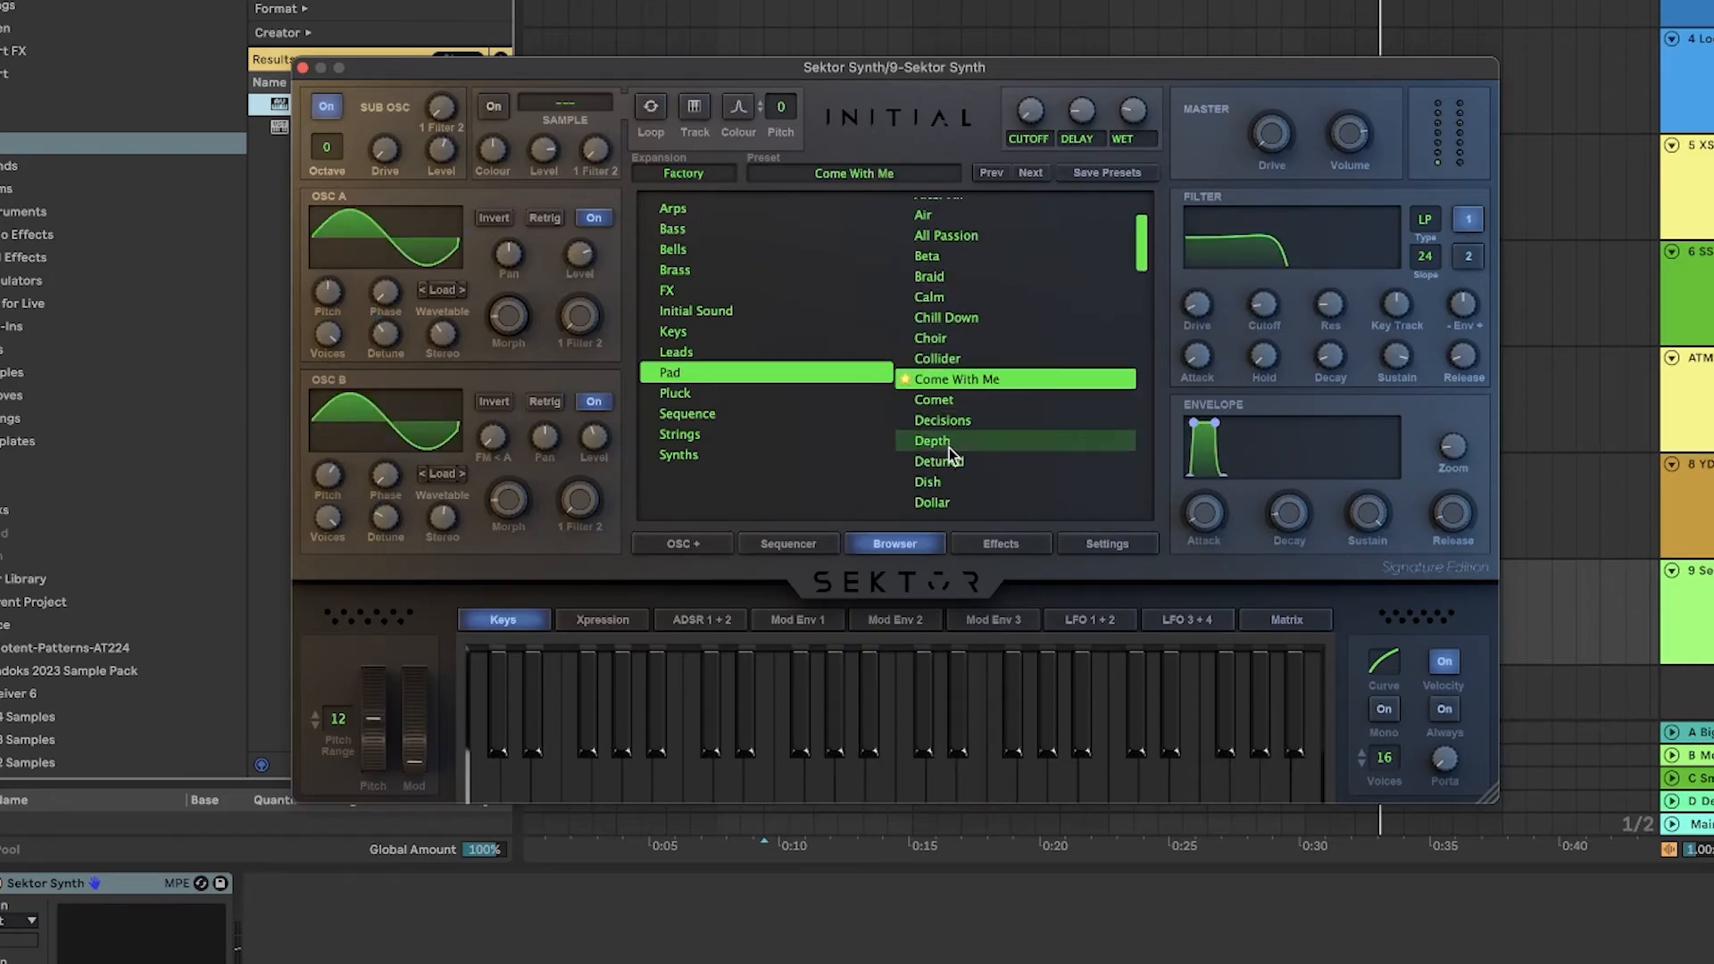
{"action": "left_click", "coordinate": [952, 447]}
{"action": "scroll", "coordinate": [951, 447], "scroll_direction": "down", "scroll_amount": 1}
{"action": "scroll", "coordinate": [962, 412], "scroll_direction": "down", "scroll_amount": 1}
{"action": "left_click", "coordinate": [945, 466]}
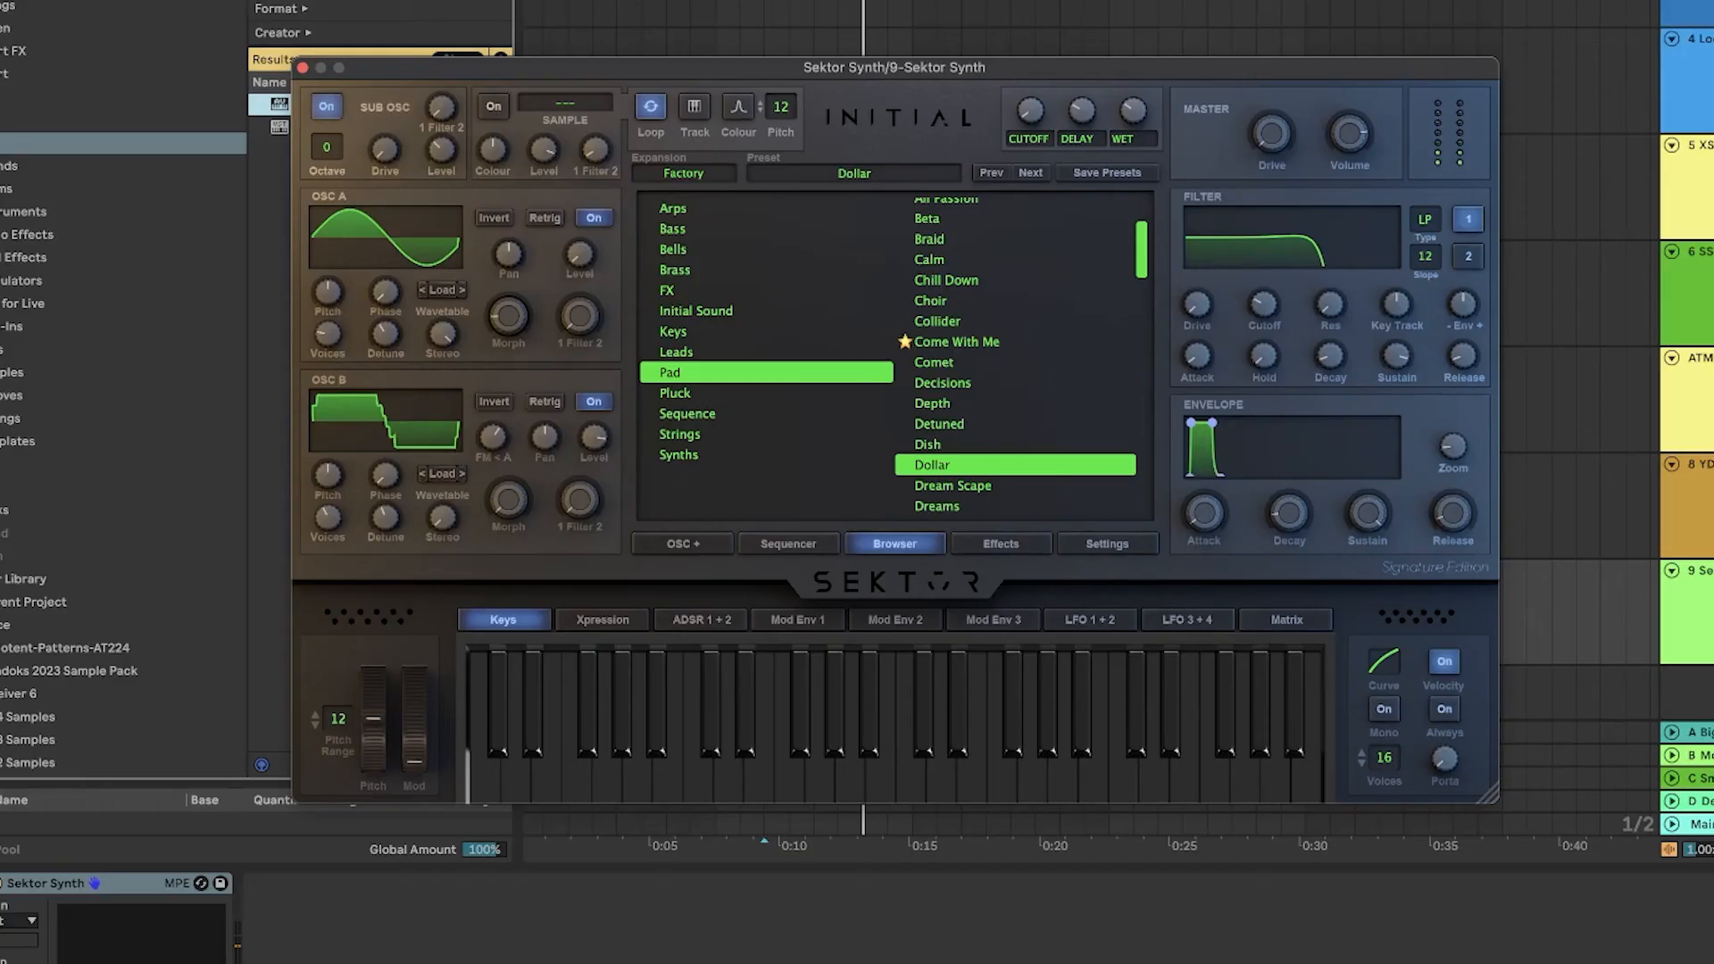
{"action": "left_click_drag", "start_coordinate": [504, 333], "coordinate": [496, 345]}
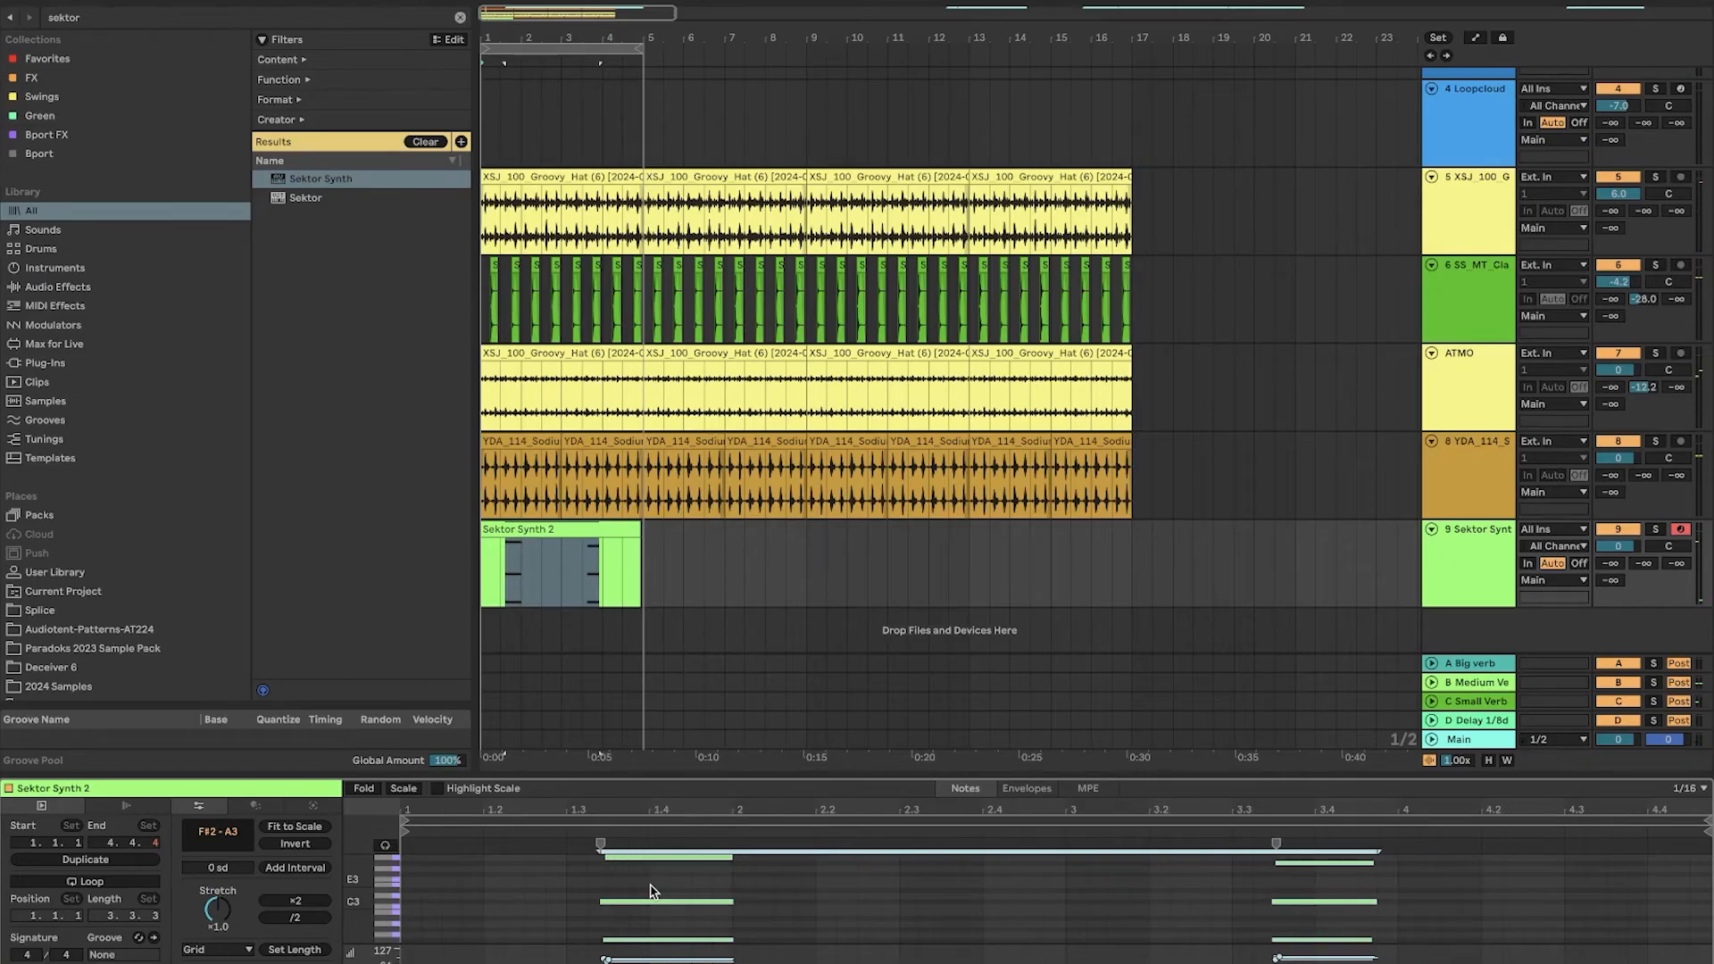
Step: Increase ShapeMod's Time on the Sektor Synth track and set FilterMod there to Low Pass 1
{"action": "left_click", "coordinate": [613, 529]}
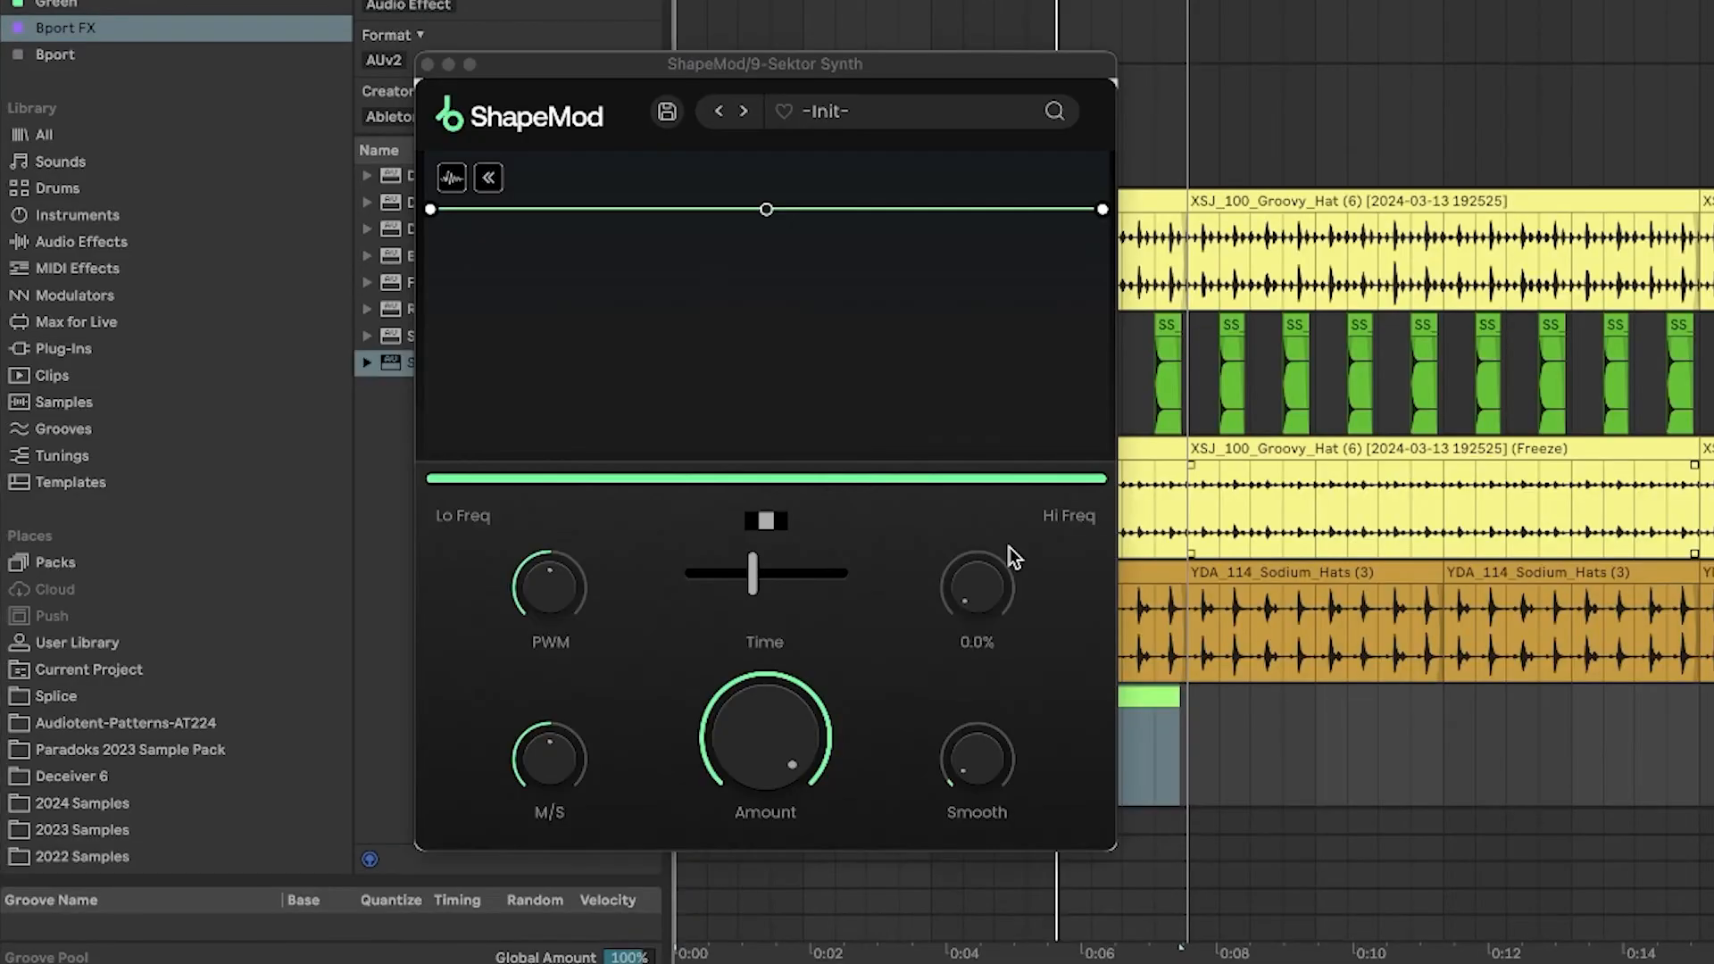
{"action": "left_click_drag", "start_coordinate": [768, 580], "coordinate": [807, 582]}
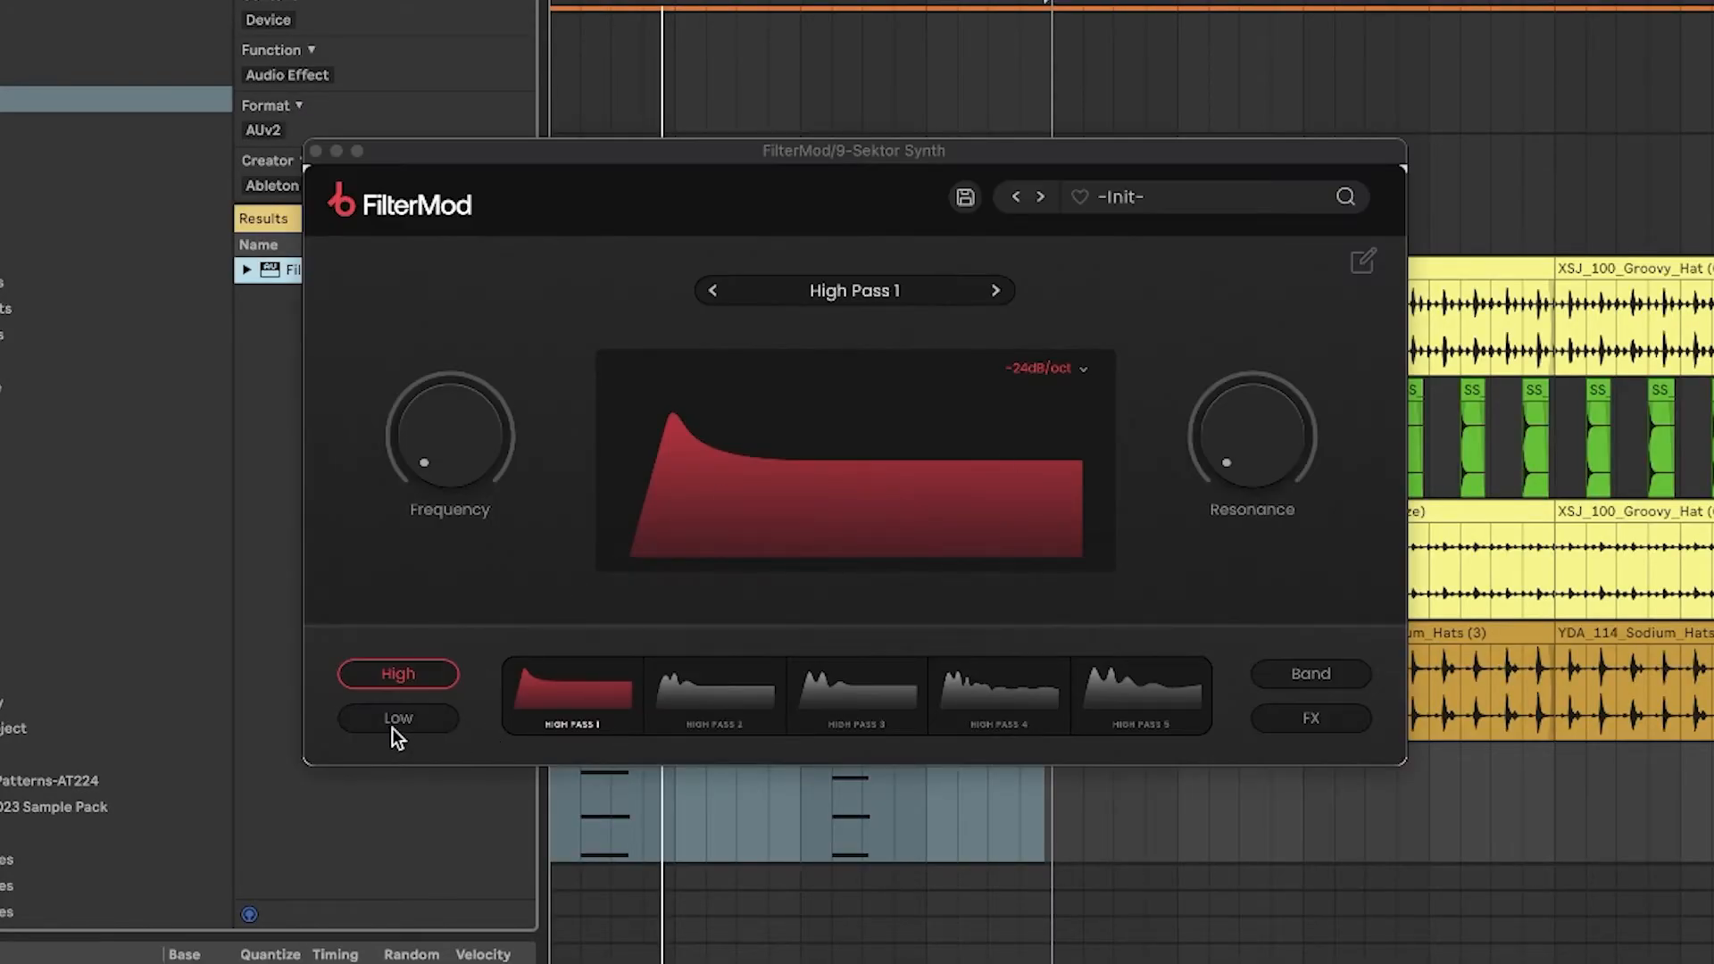
{"action": "left_click", "coordinate": [396, 720]}
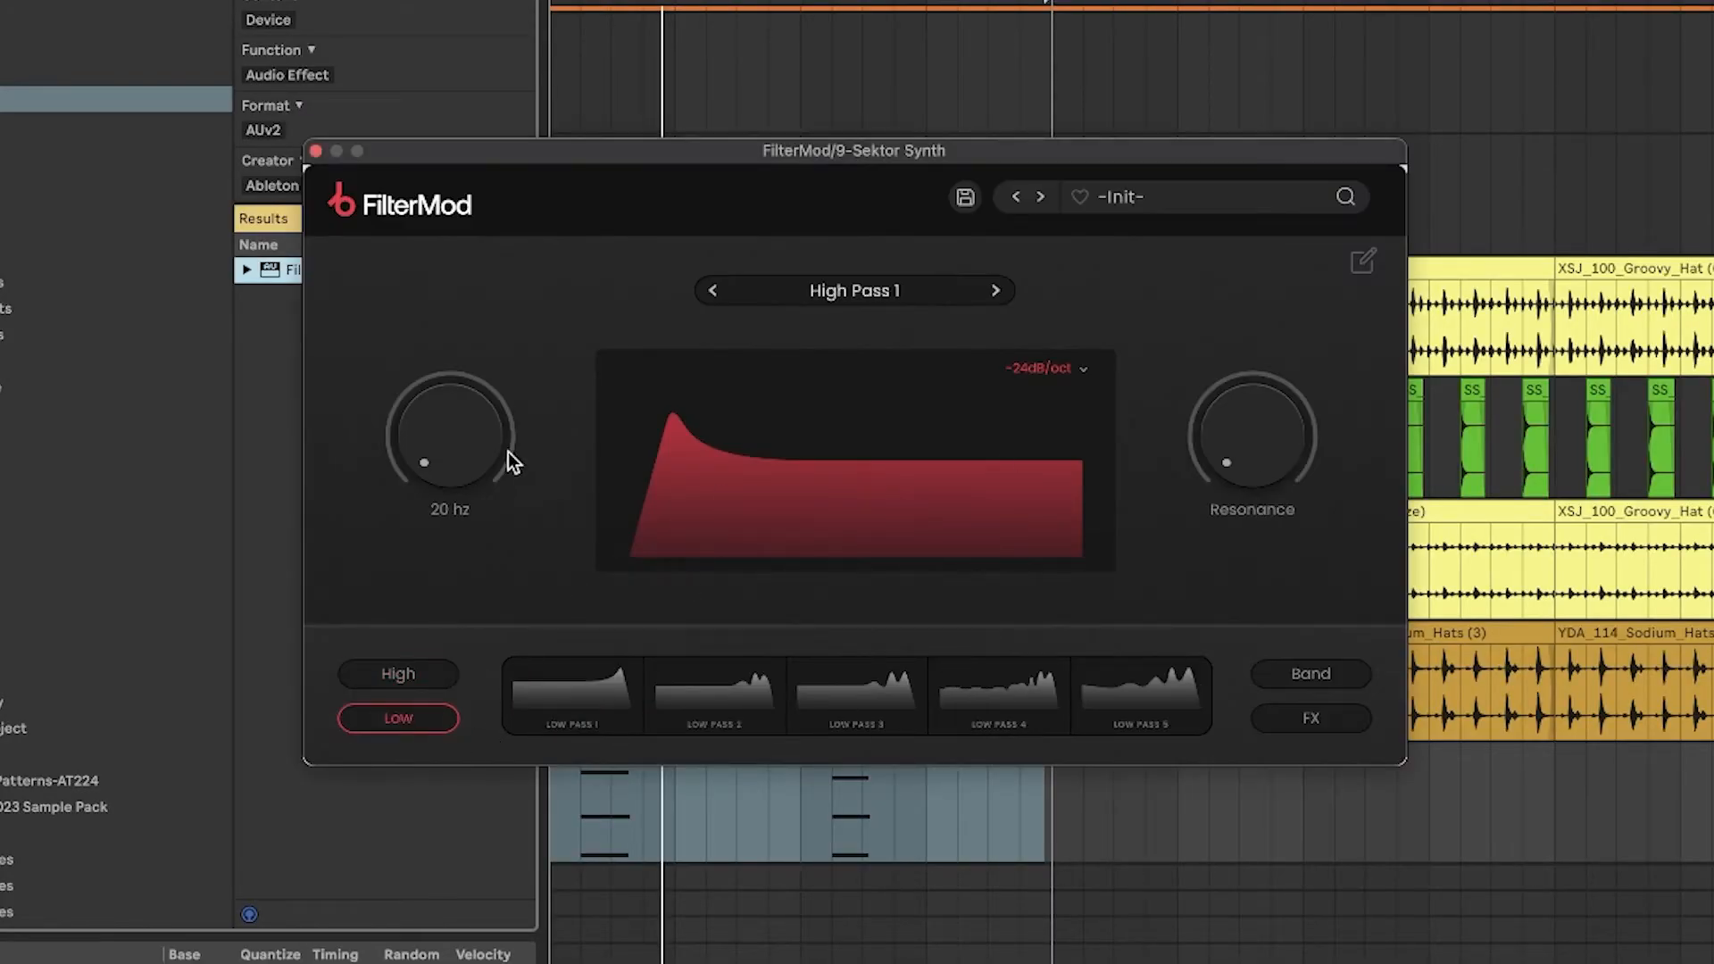
{"action": "left_click", "coordinate": [526, 695]}
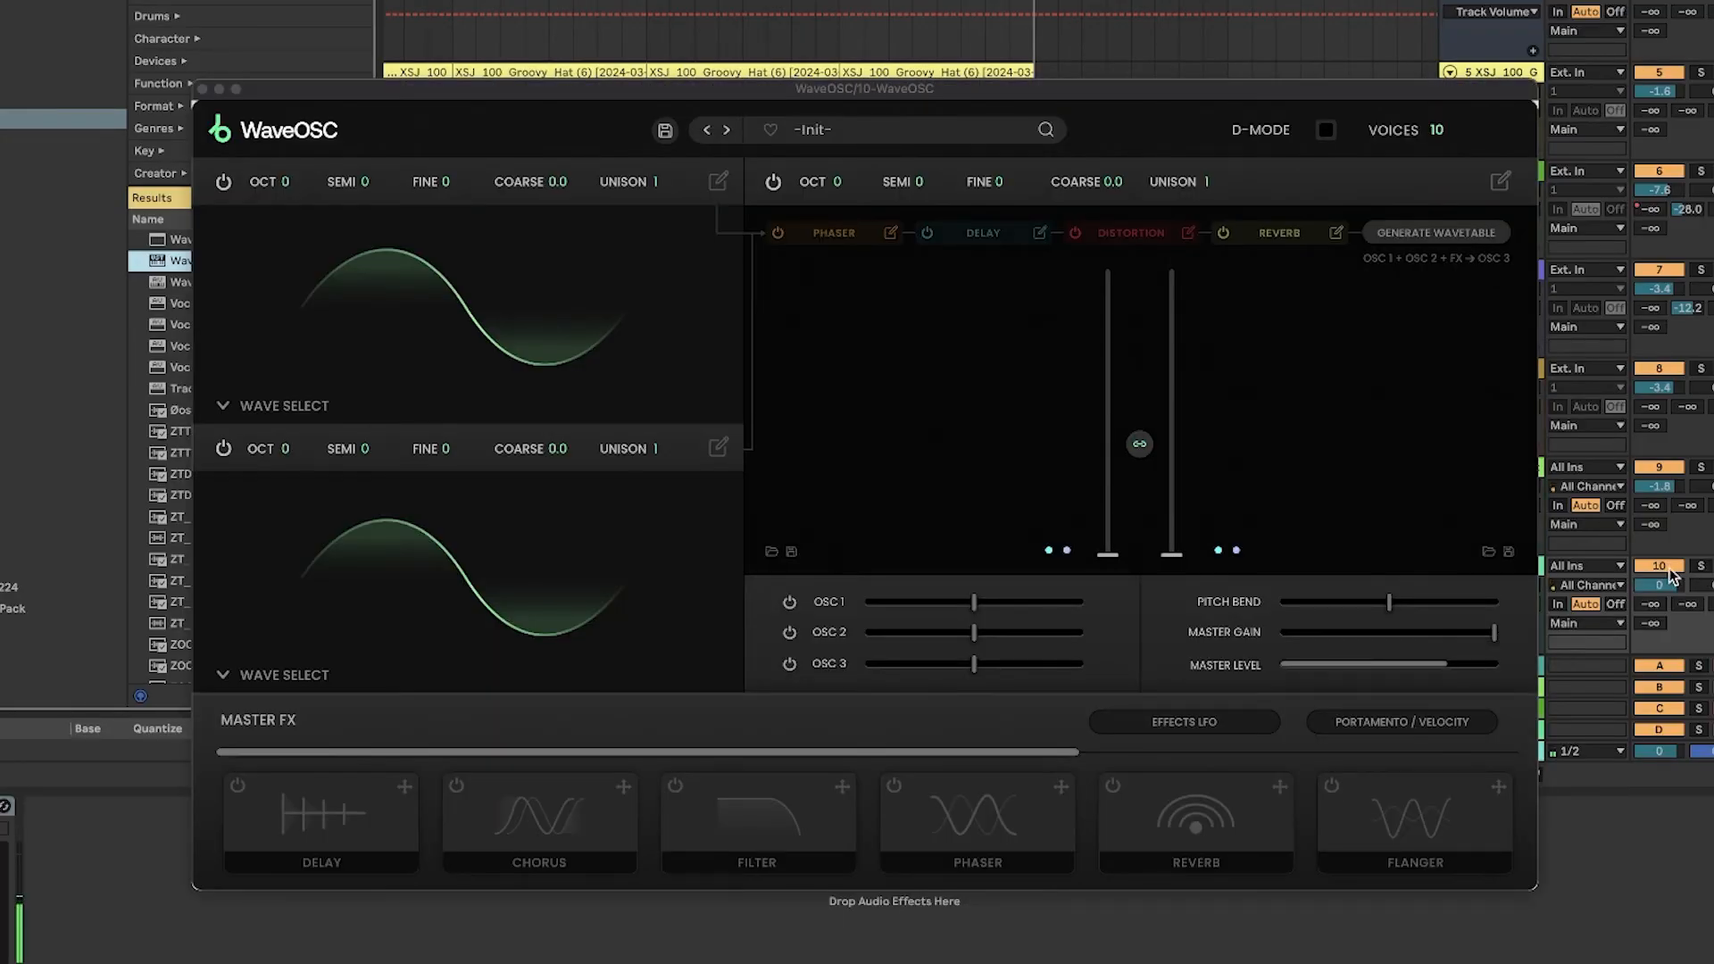
Step: Load the factory preset KEY Glistening Keys in WaveOSC and turn off its Reverb and Delay effects
{"action": "left_click", "coordinate": [893, 369]}
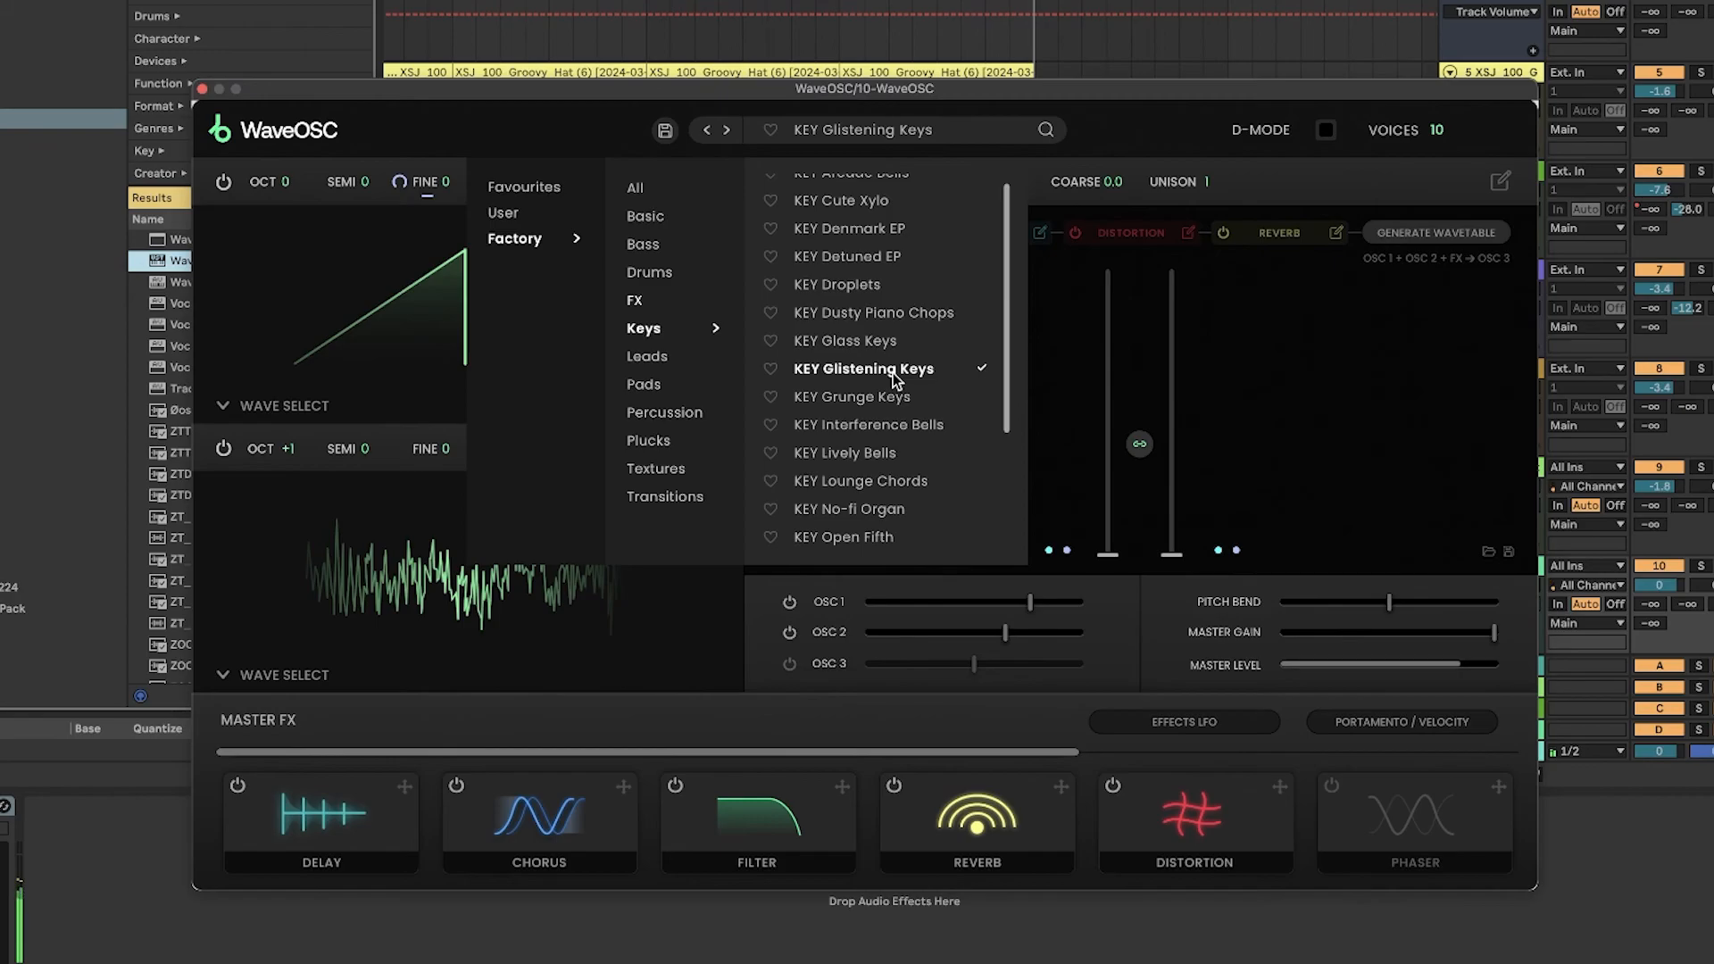
{"action": "left_click", "coordinate": [891, 789]}
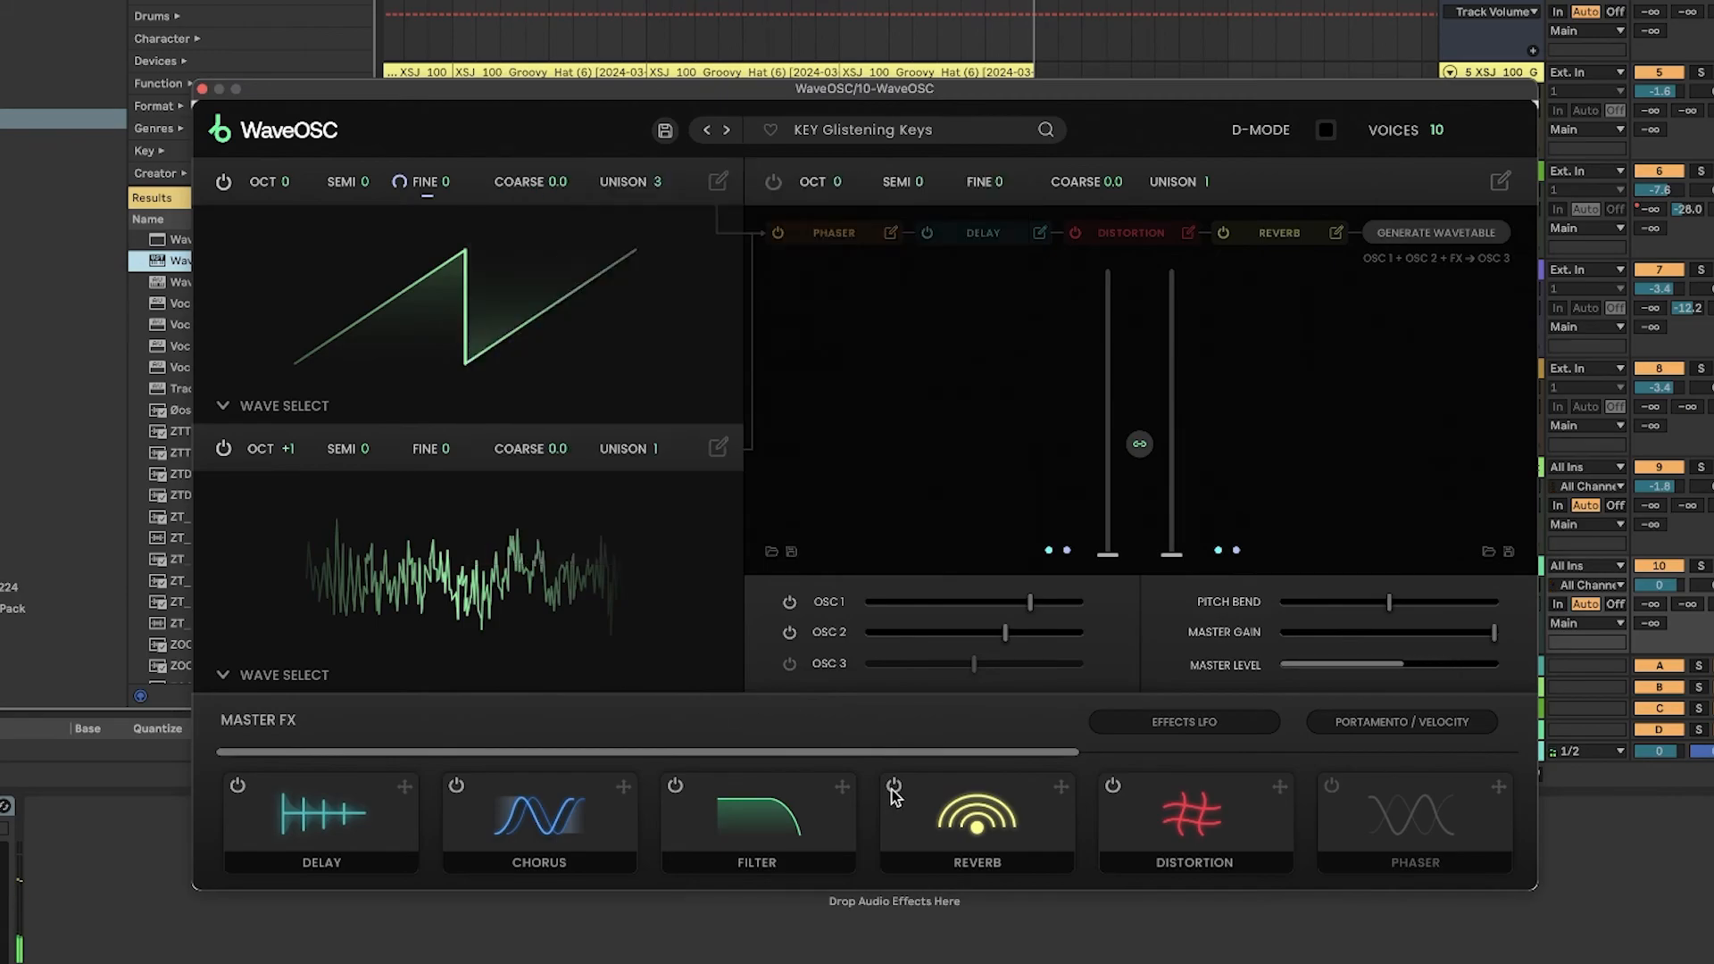
{"action": "left_click", "coordinate": [892, 789]}
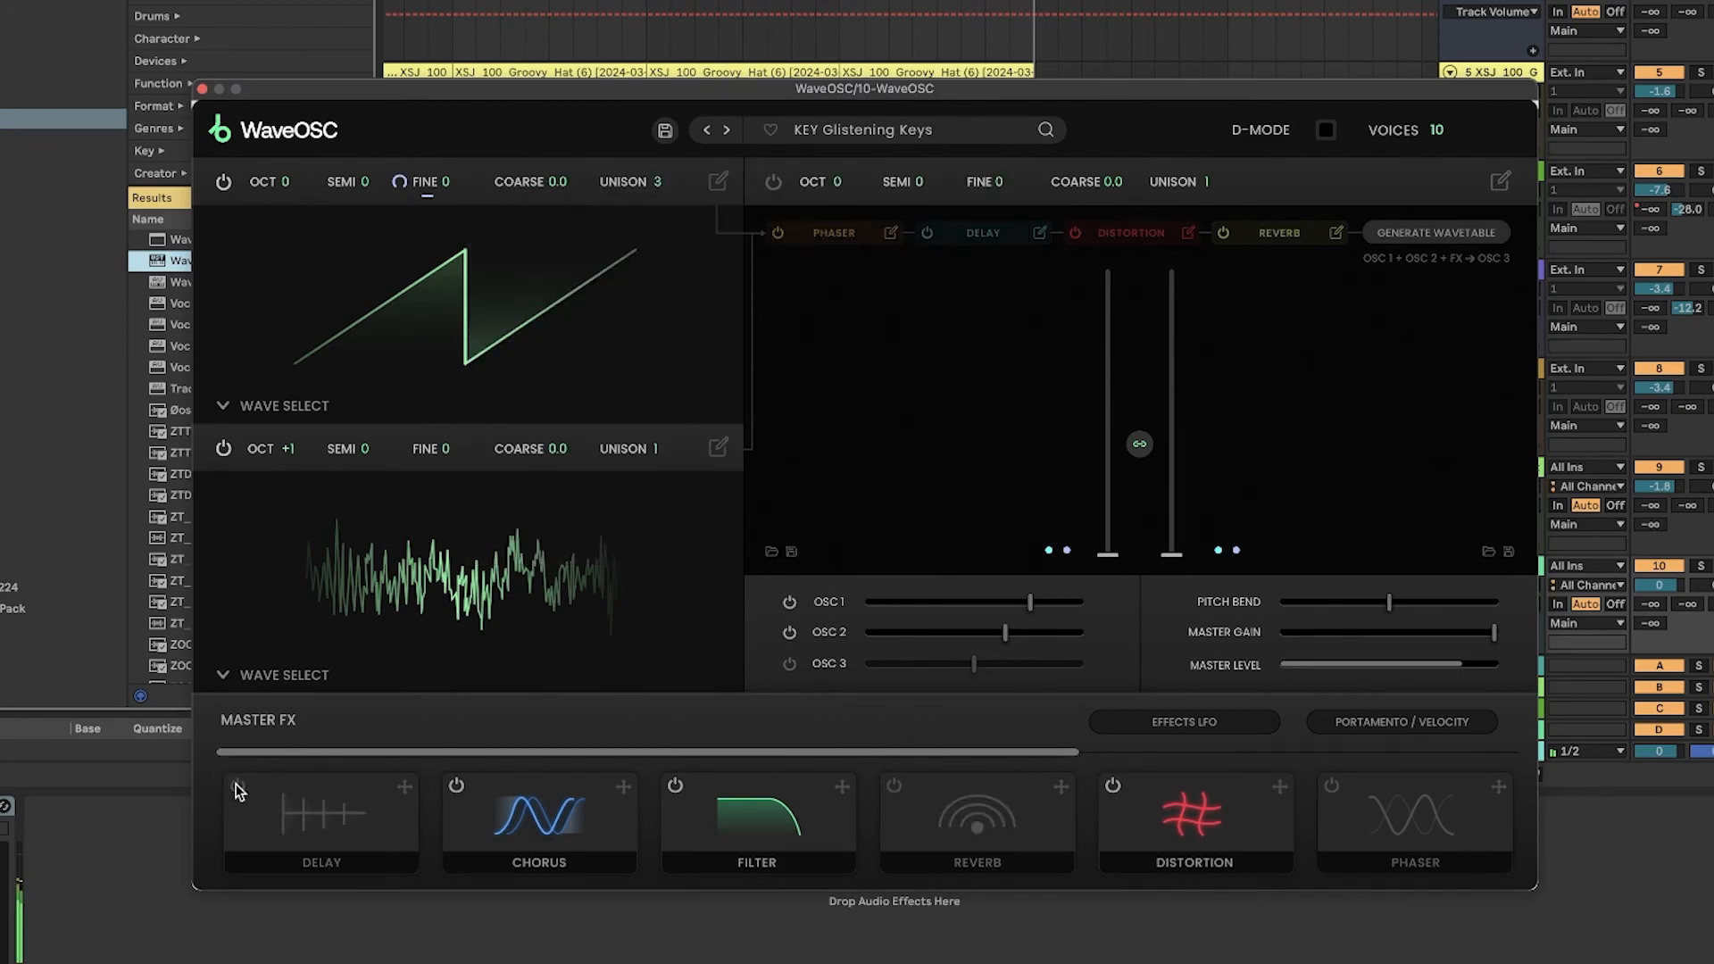
Step: Shorten the decay of WaveOSC Oscillator 1's ADSR envelope to a tight pluck and close its editor
{"action": "left_click", "coordinate": [717, 180]}
{"action": "left_click_drag", "start_coordinate": [726, 497], "coordinate": [550, 592]}
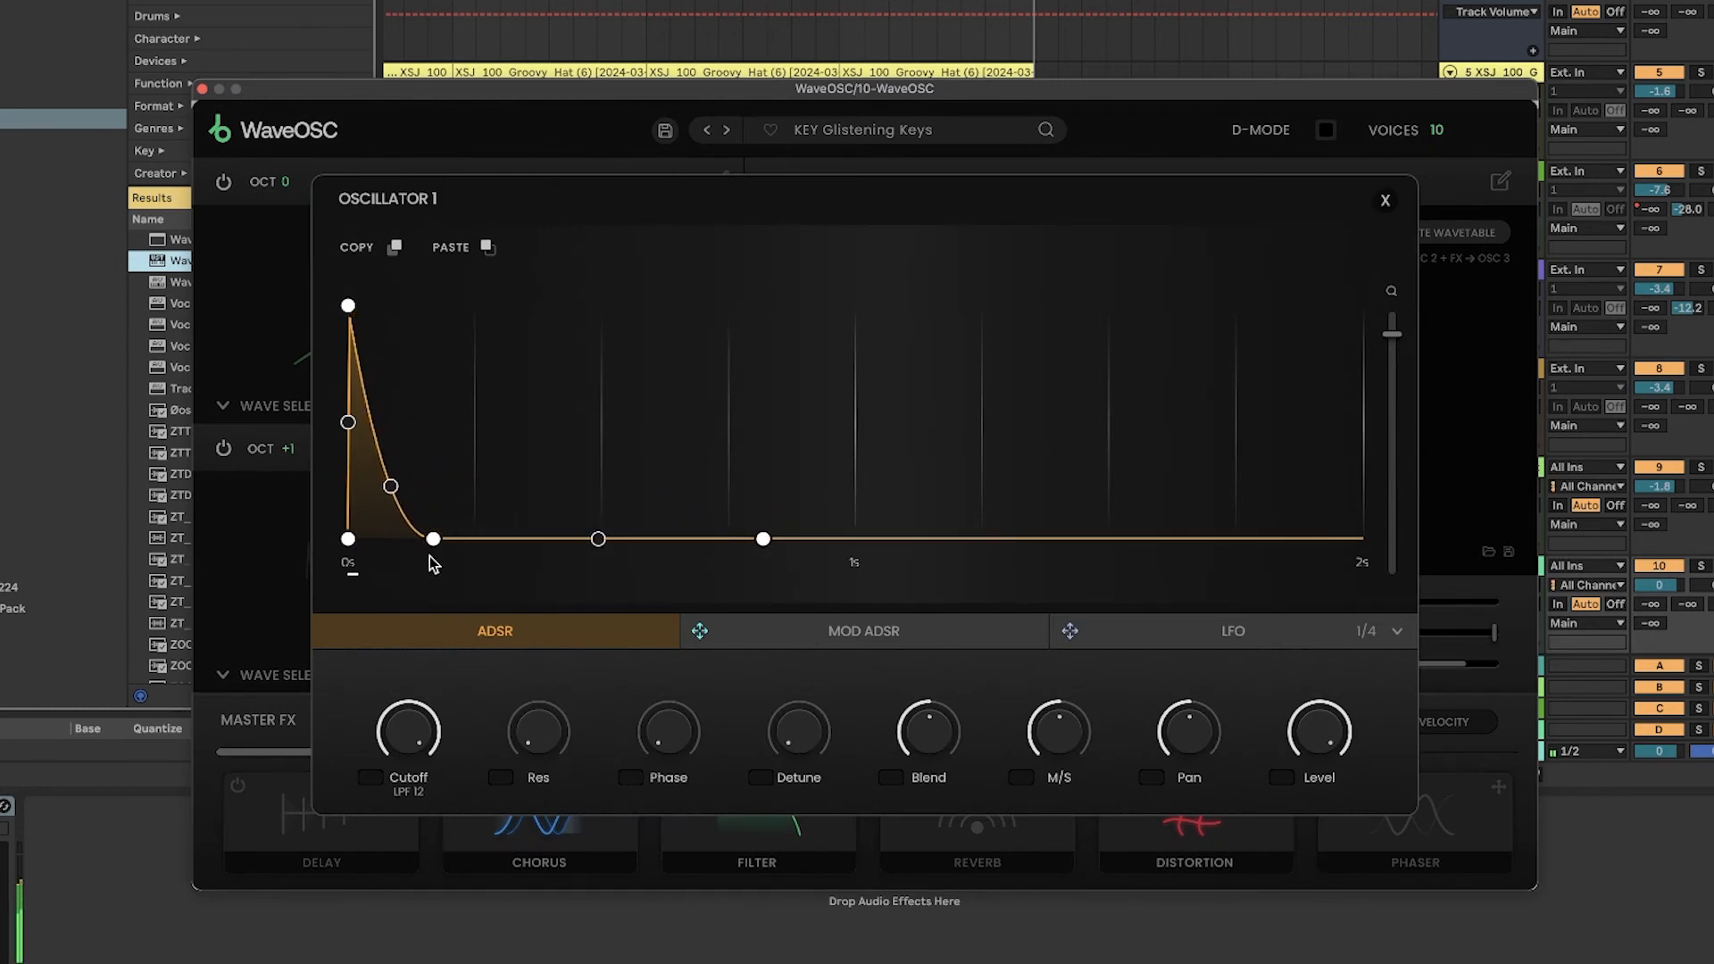
{"action": "left_click_drag", "start_coordinate": [422, 547], "coordinate": [408, 547]}
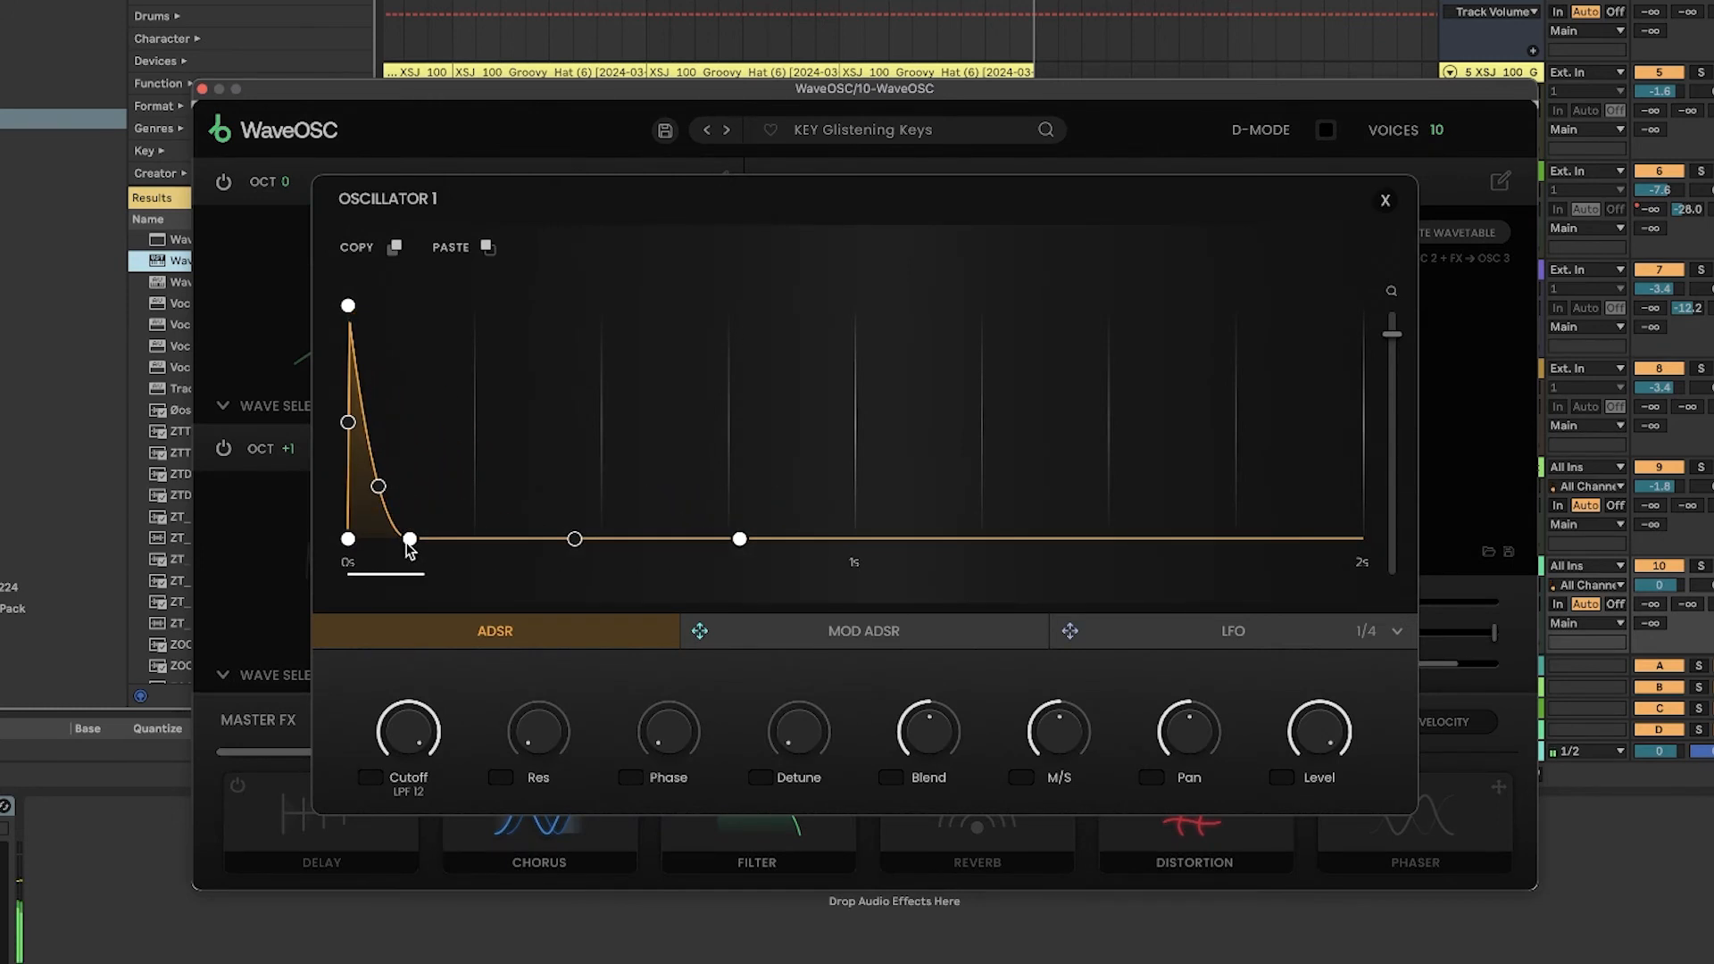
{"action": "left_click", "coordinate": [1382, 204]}
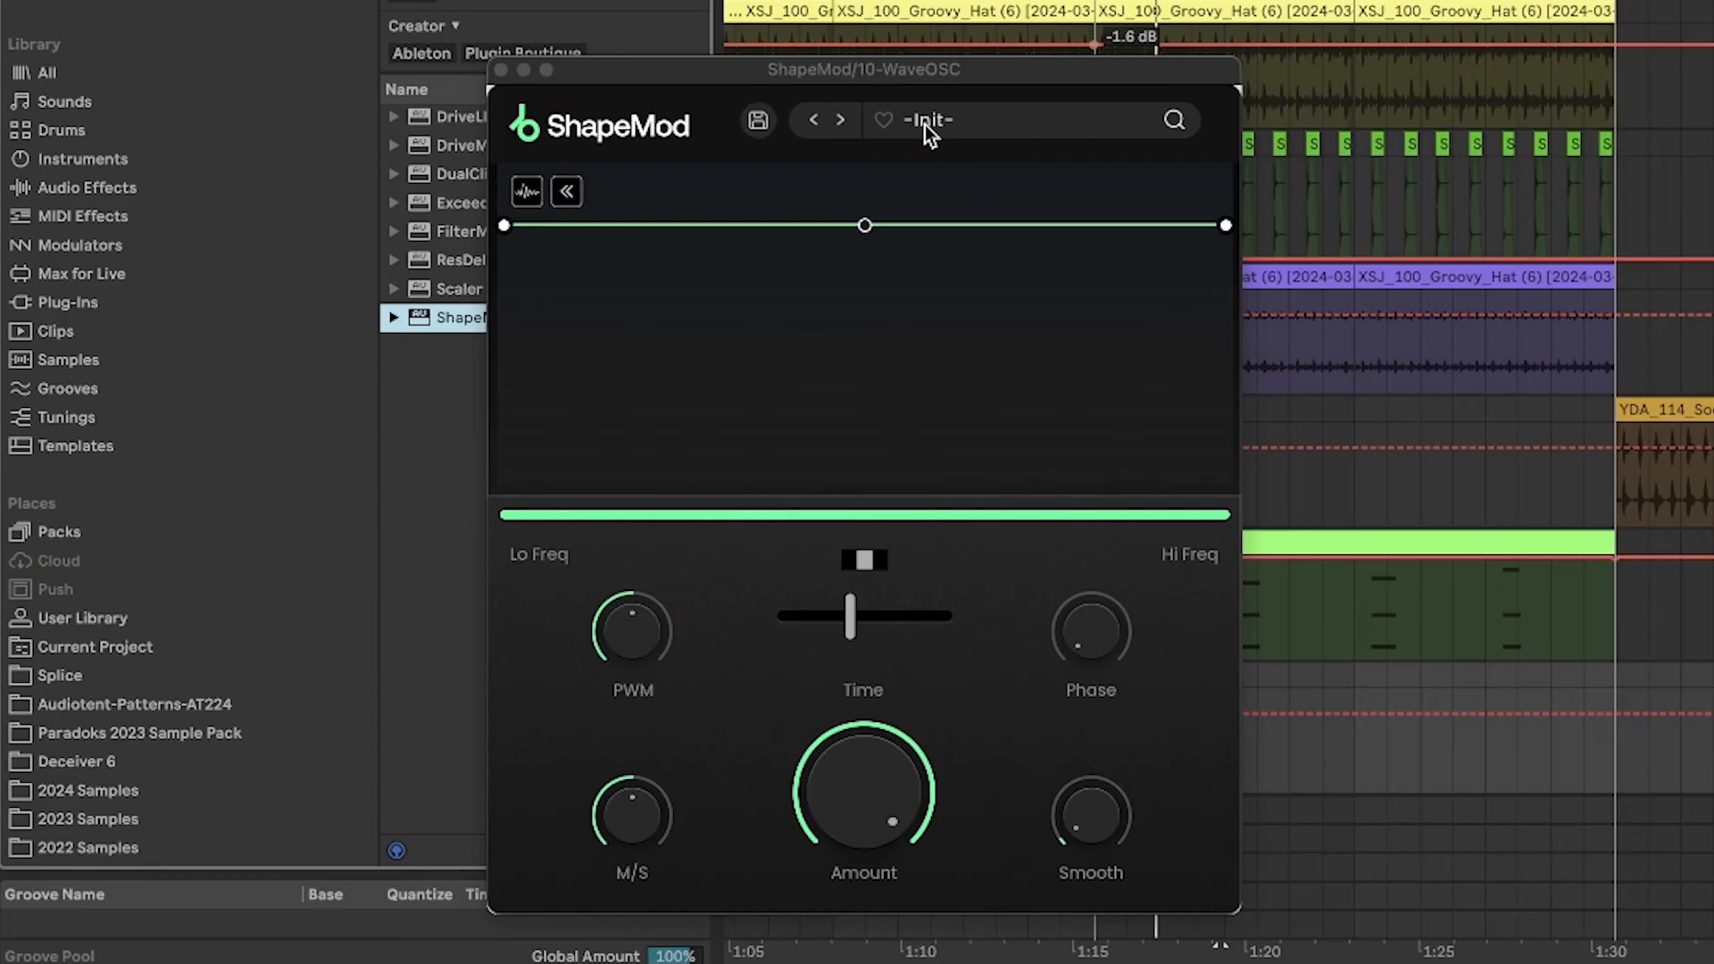
Step: Load ShapeMod's BS Faux Sidechain preset on the WaveOSC track, pull the curve's middle point up and reduce the Amount
{"action": "left_click", "coordinate": [925, 123]}
{"action": "left_click", "coordinate": [791, 352]}
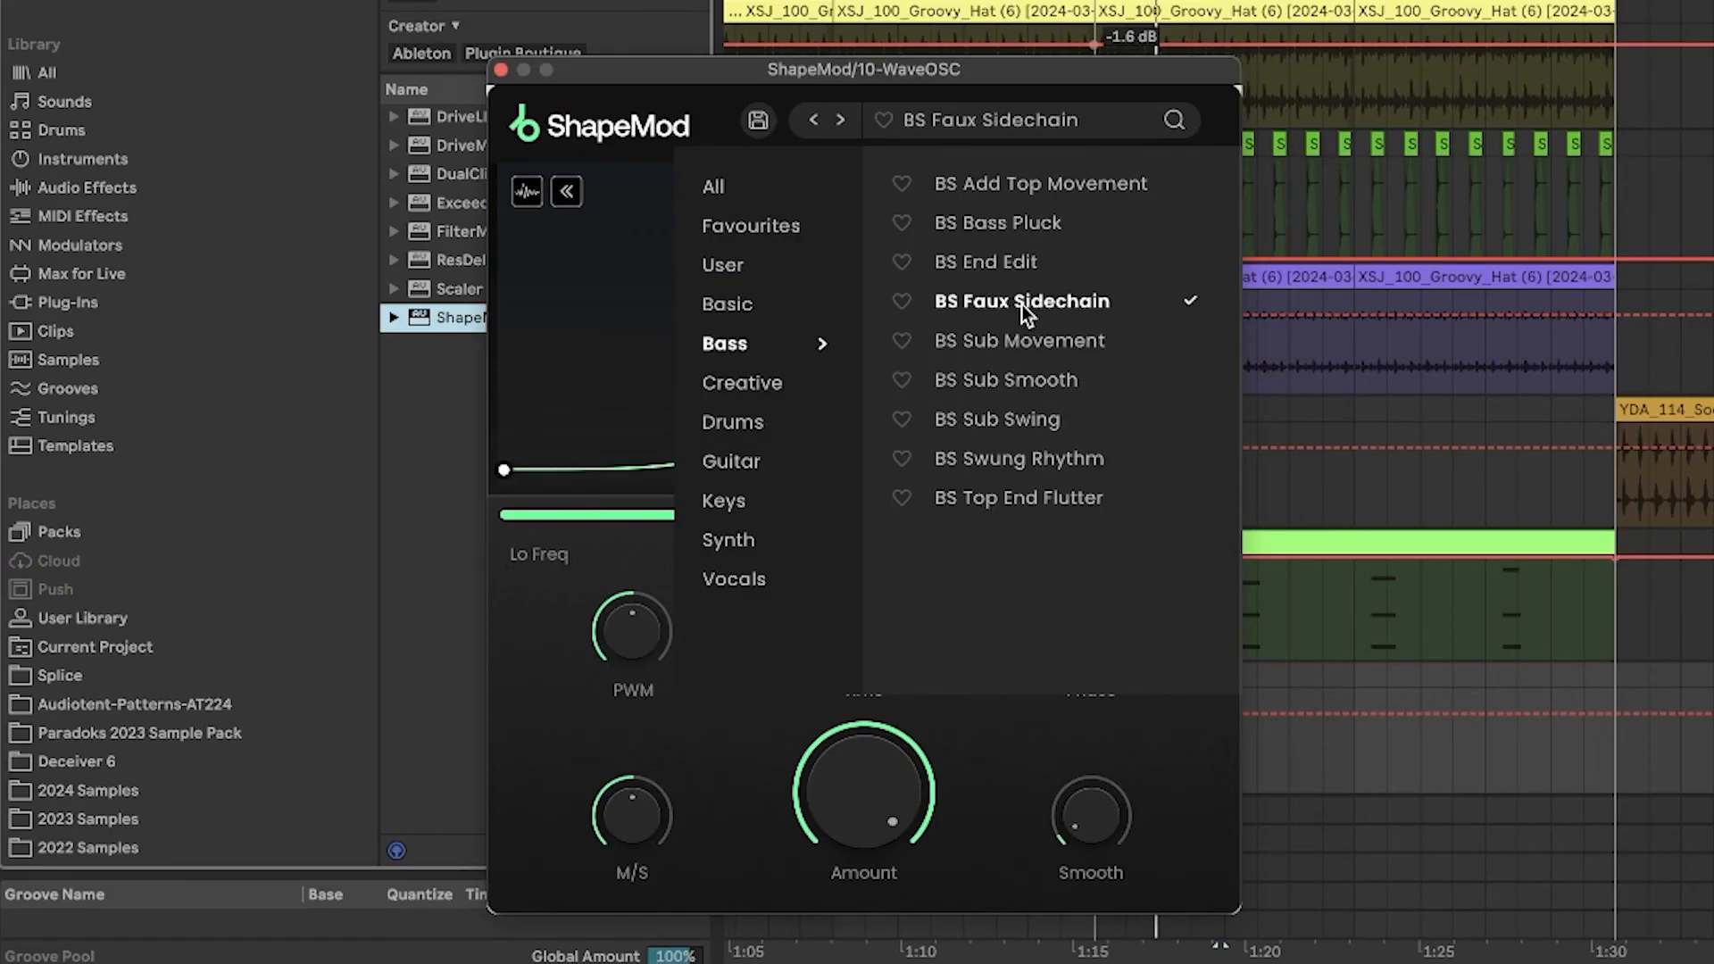
{"action": "left_click", "coordinate": [1054, 114]}
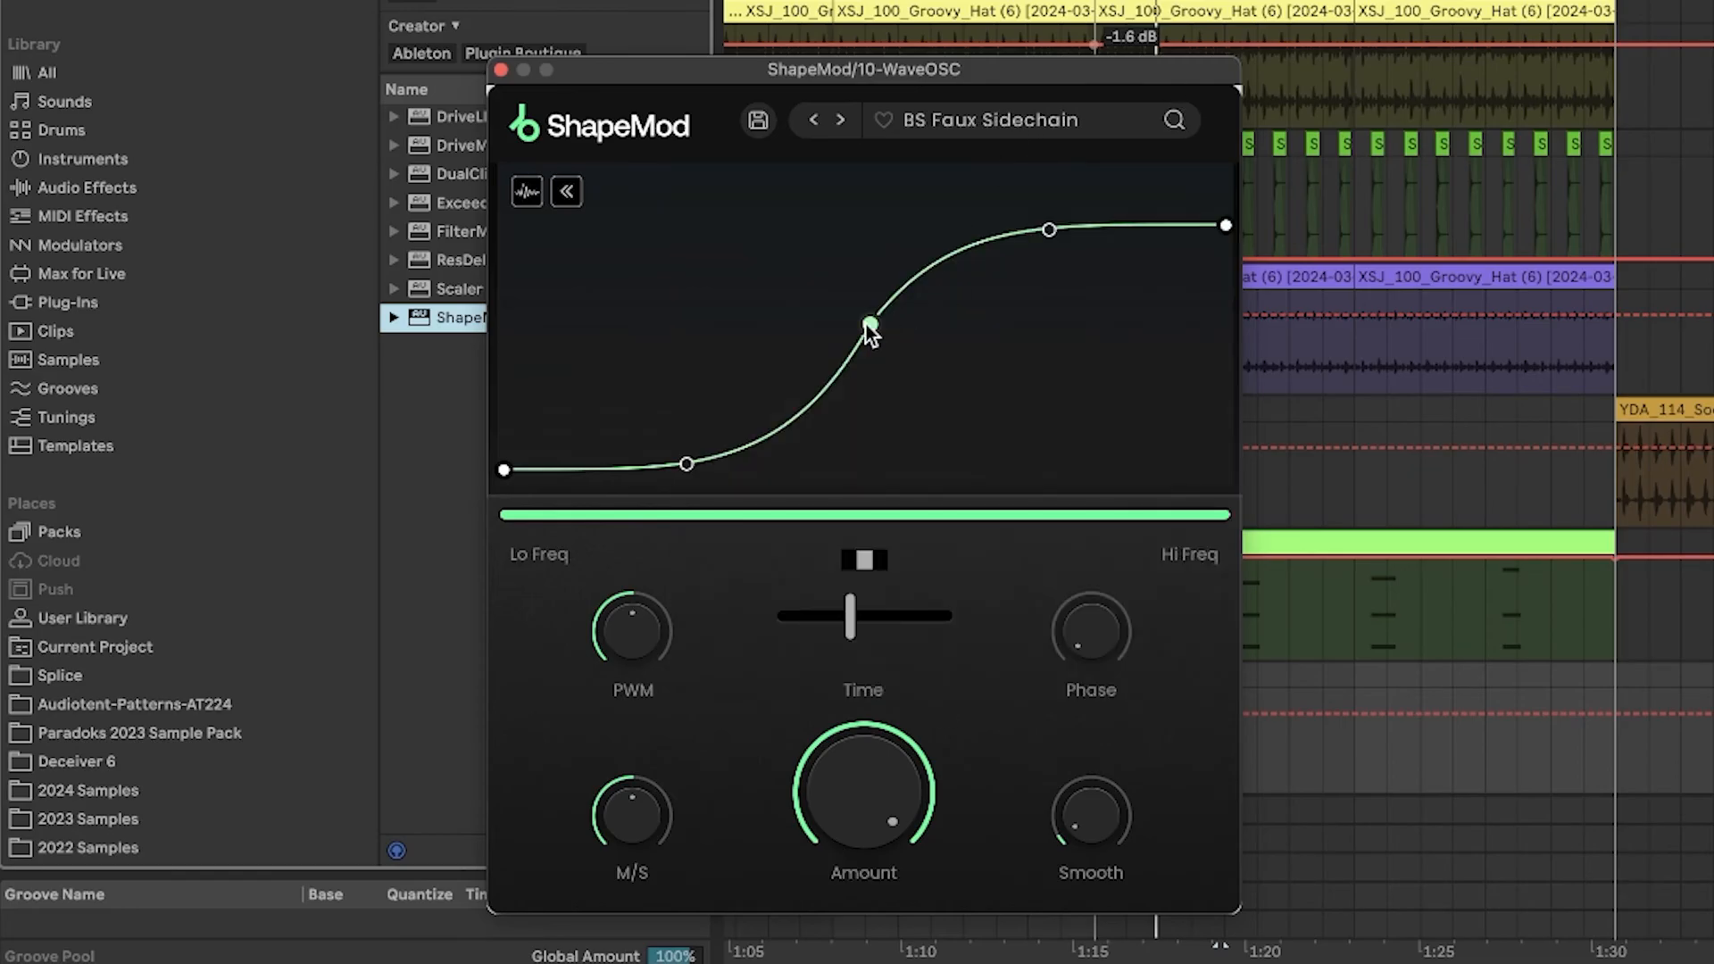
{"action": "left_click_drag", "start_coordinate": [870, 324], "coordinate": [864, 142]}
{"action": "left_click_drag", "start_coordinate": [827, 818], "coordinate": [856, 908]}
{"action": "left_click", "coordinate": [501, 70]}
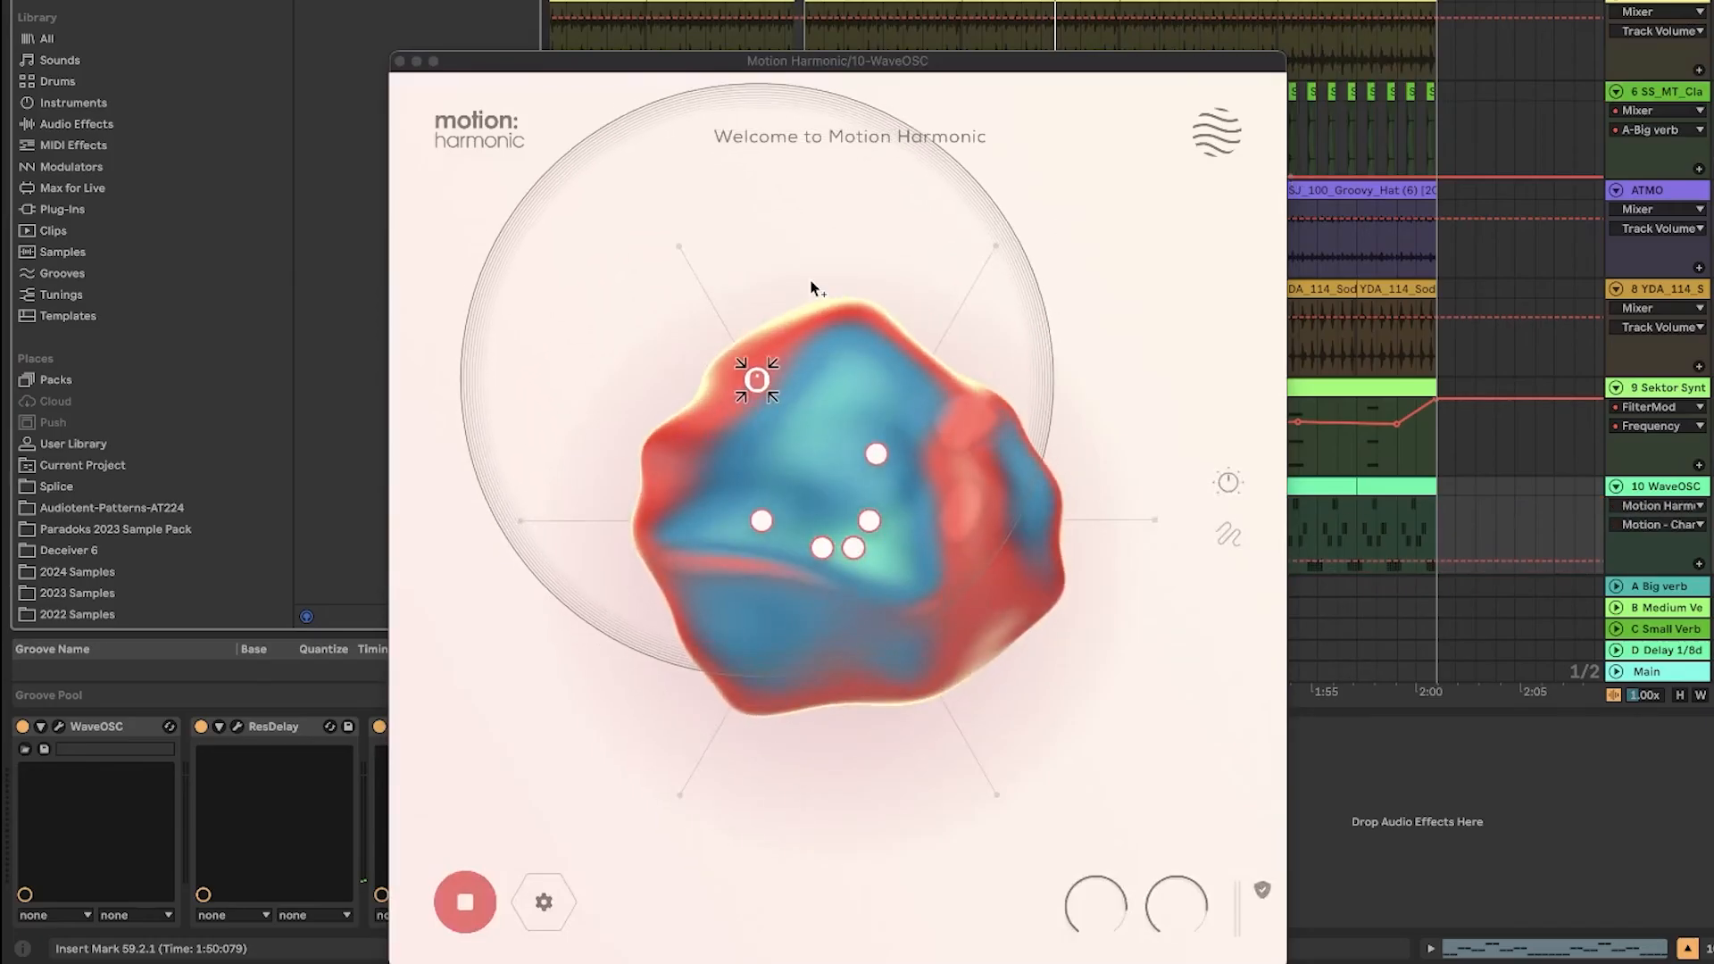
{"action": "left_click_drag", "start_coordinate": [875, 56], "coordinate": [779, 46]}
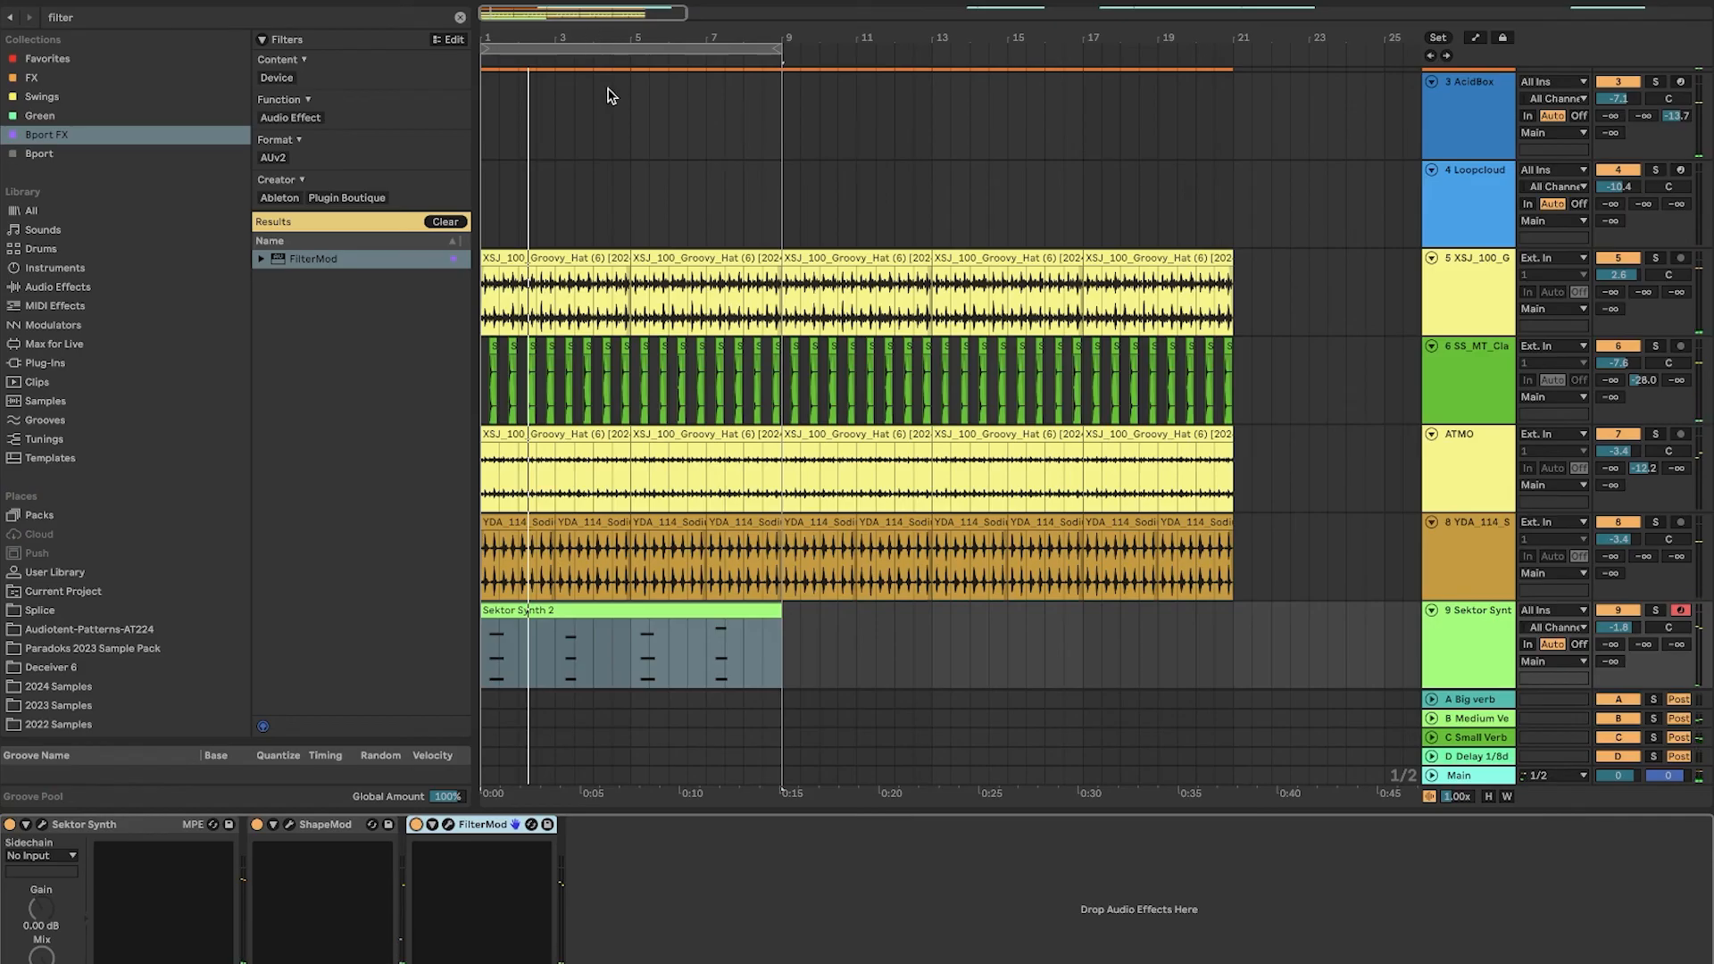
{"action": "scroll", "coordinate": [604, 92], "scroll_direction": "up", "scroll_amount": 3}
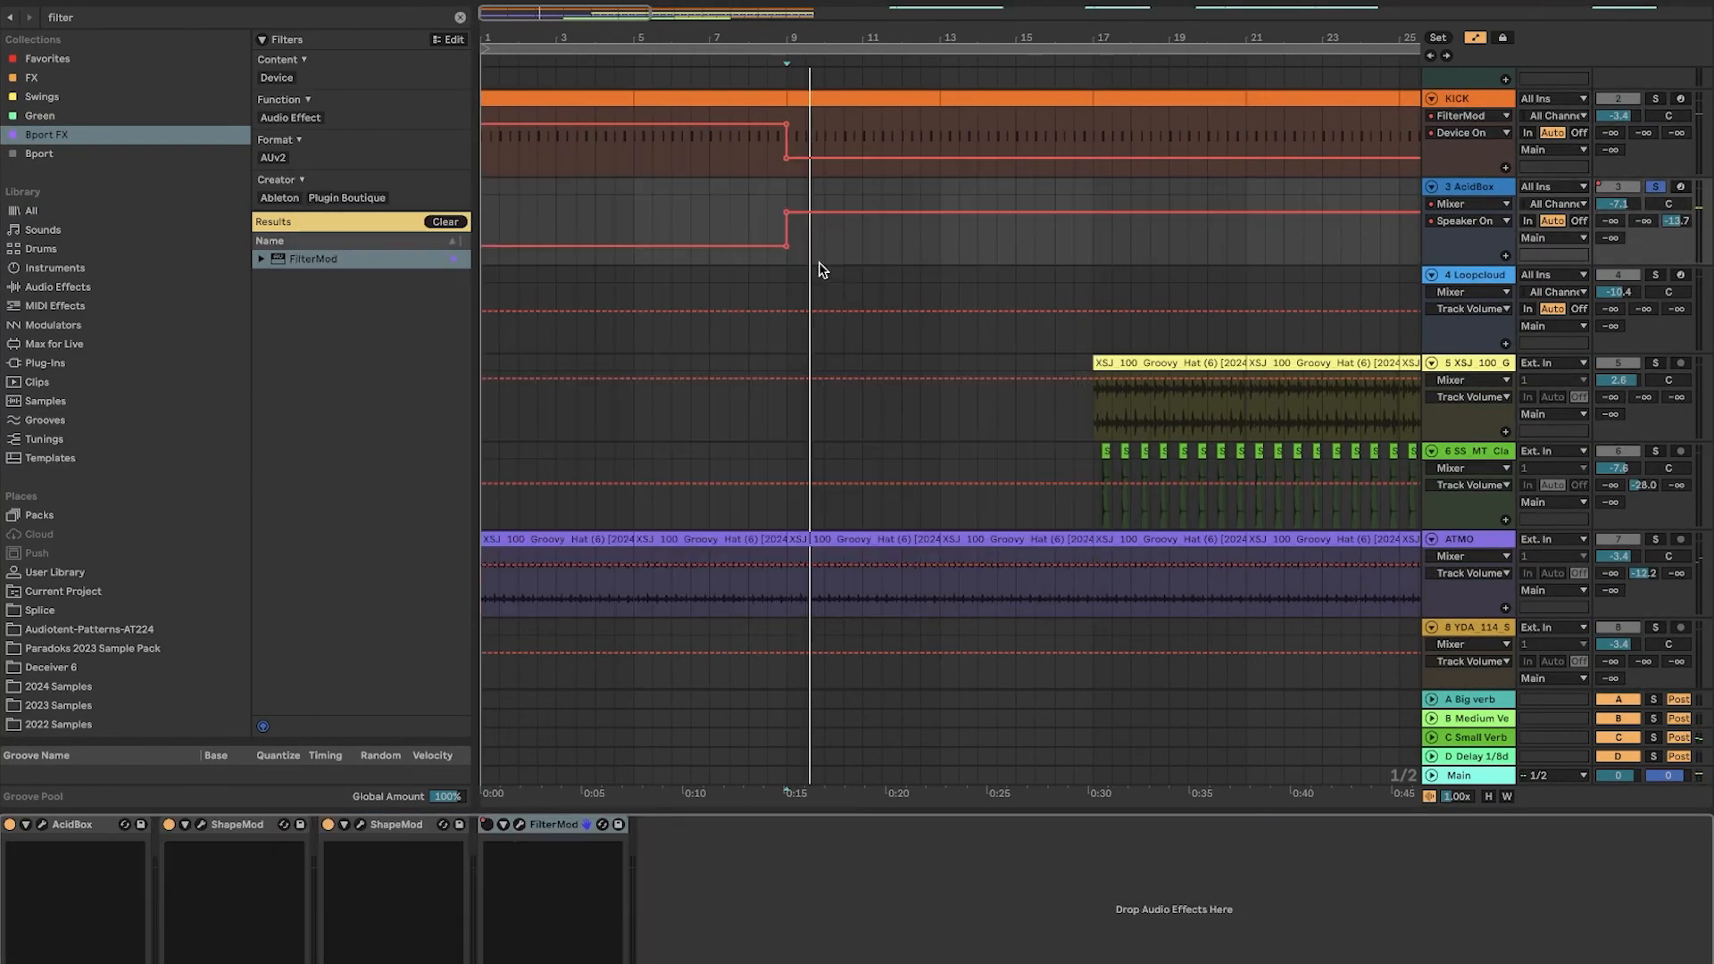
{"action": "left_click_drag", "start_coordinate": [709, 199], "coordinate": [699, 265]}
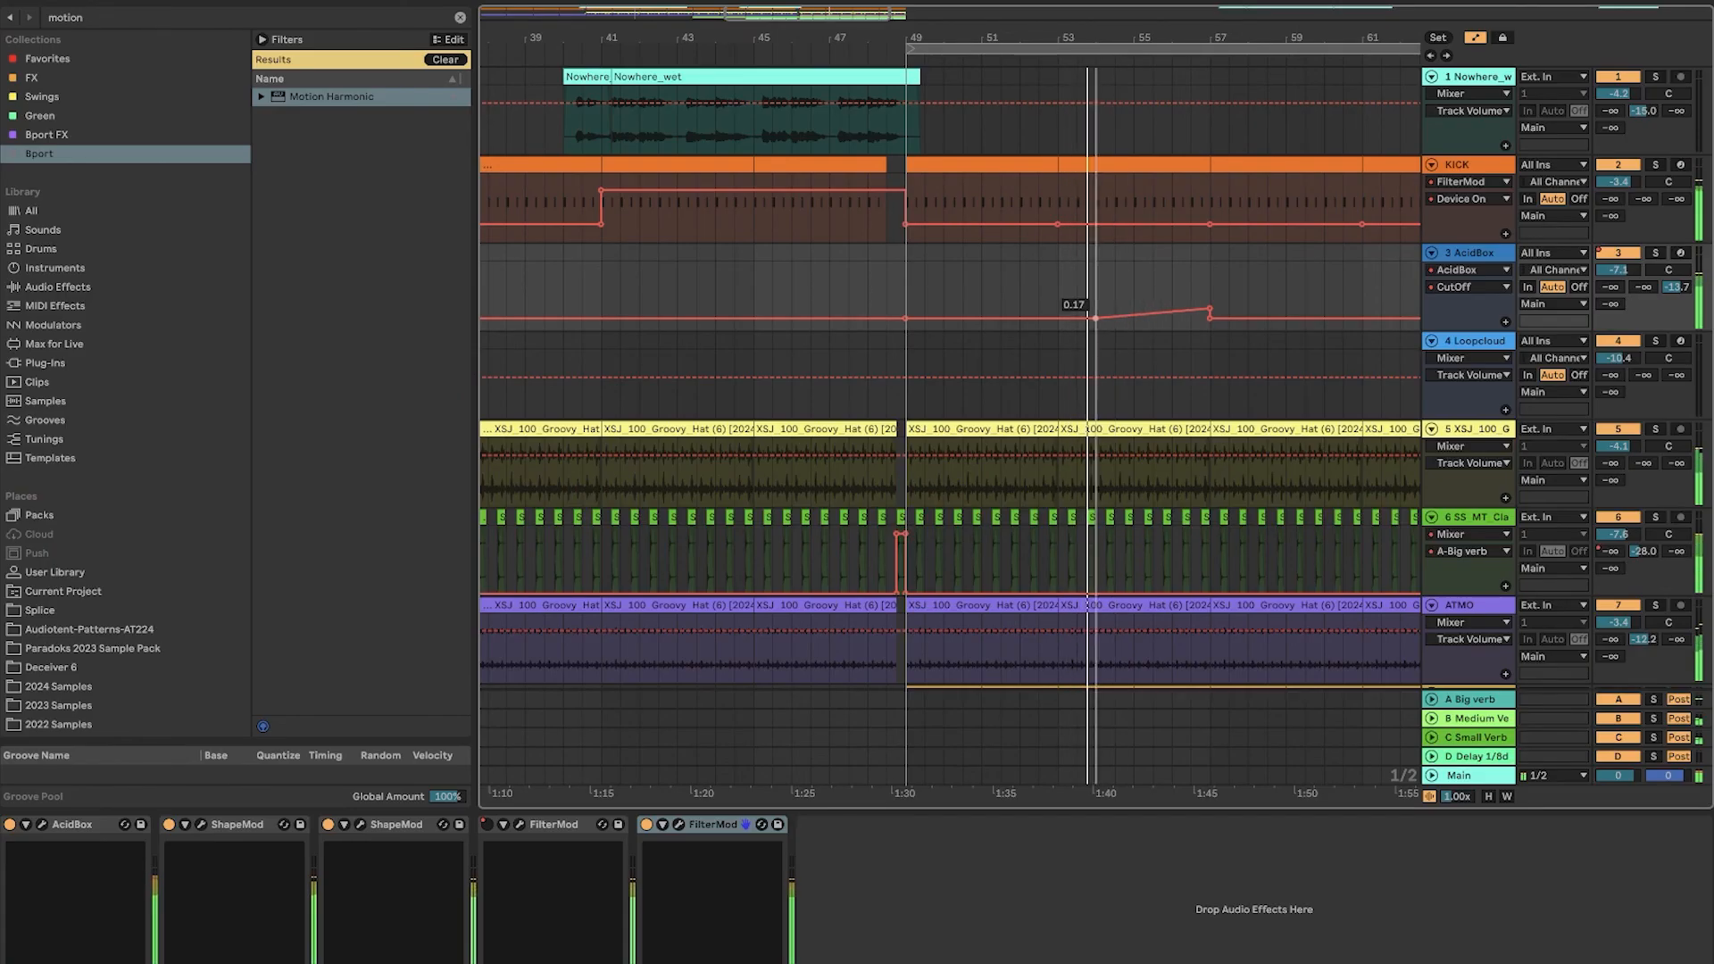
Step: Automate the kick's FilterMod to be on from bar 55 to 57 and raise the AcidBox CutOff ramp's peak at bar 57
{"action": "left_click", "coordinate": [1138, 230]}
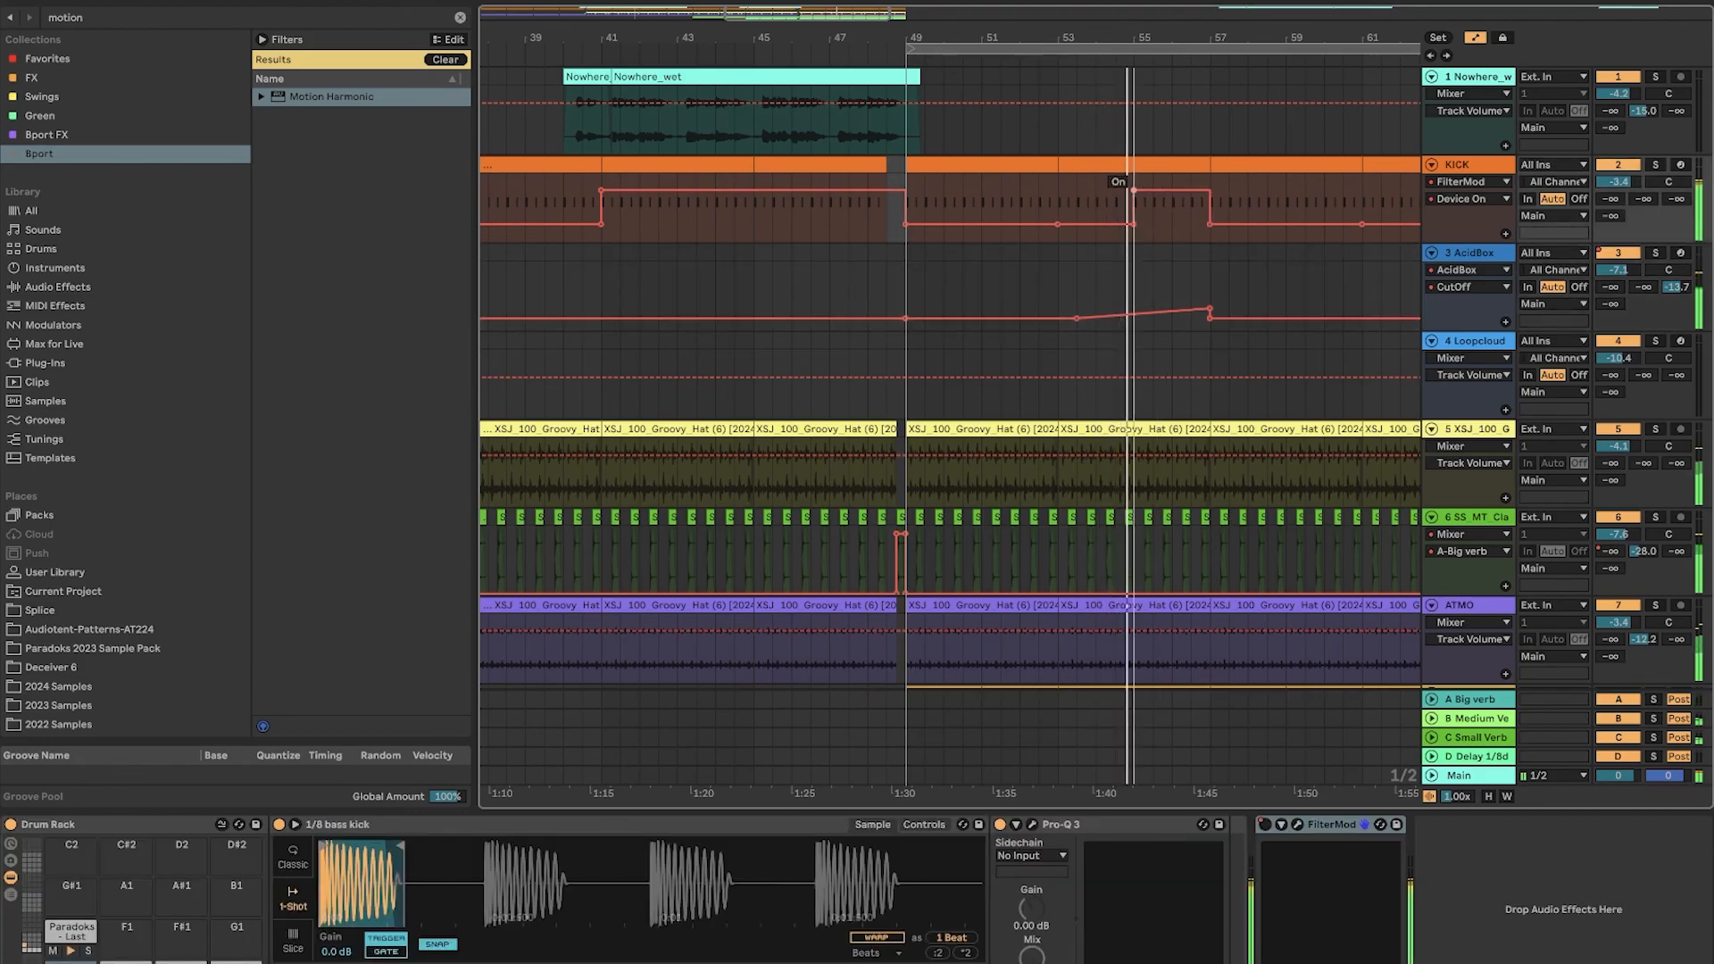
{"action": "scroll", "coordinate": [1076, 103], "scroll_direction": "right", "scroll_amount": 2}
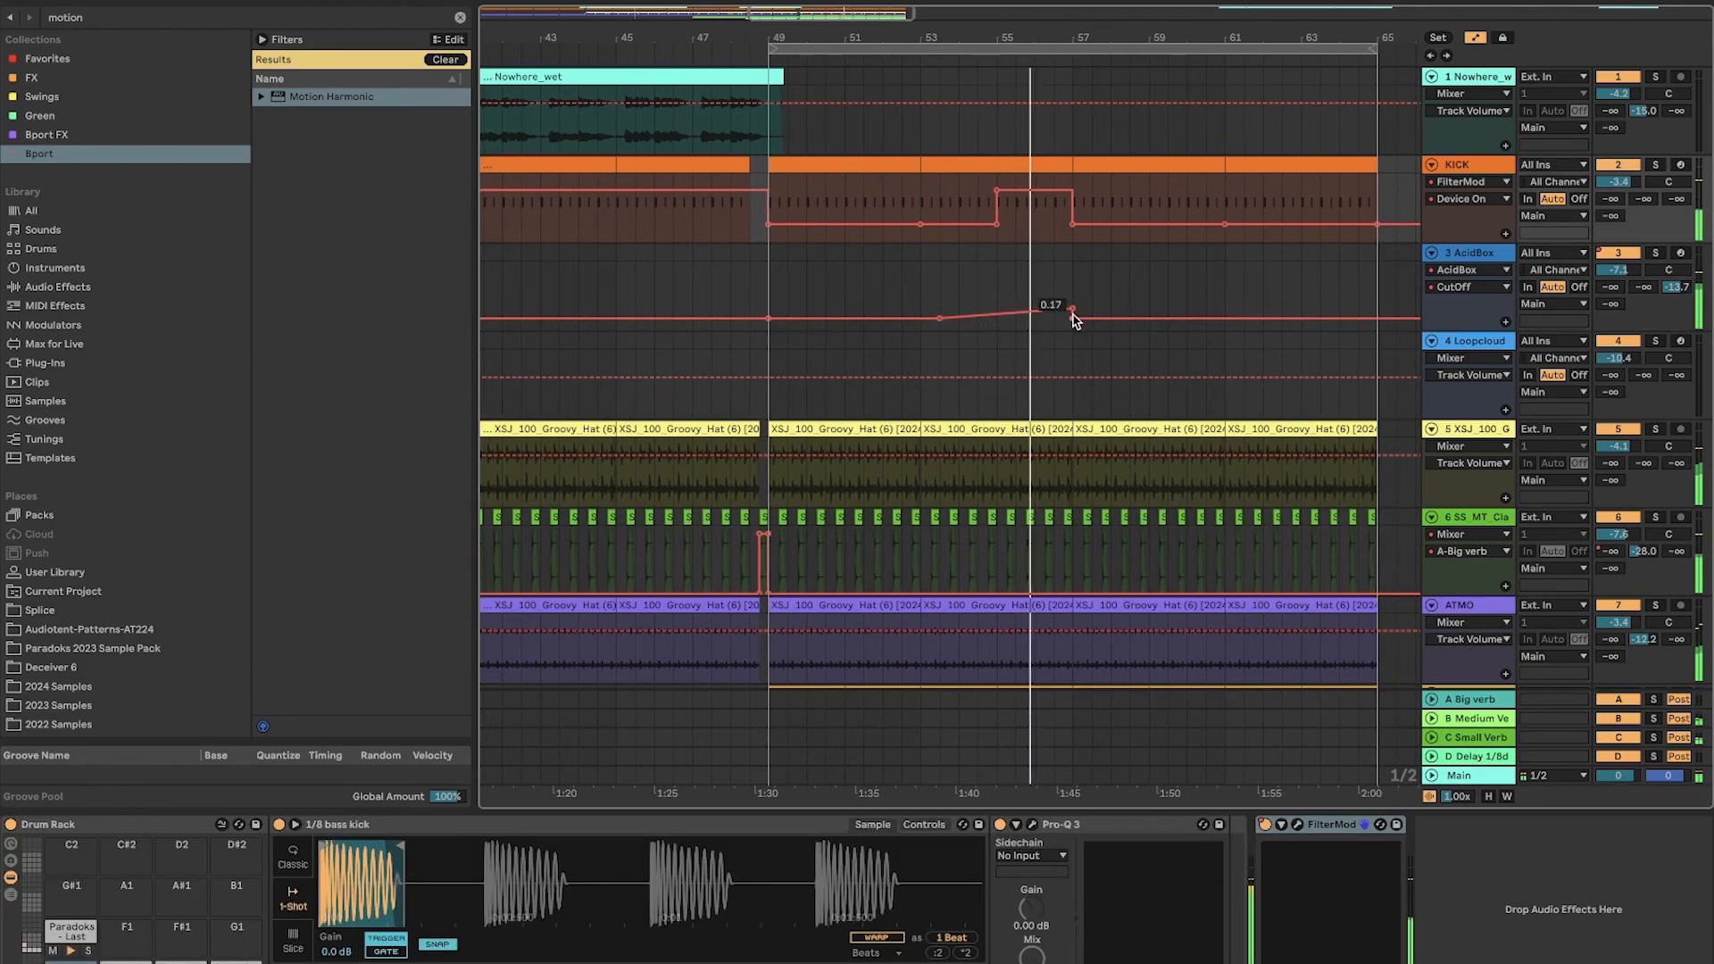
{"action": "left_click_drag", "start_coordinate": [1074, 310], "coordinate": [1072, 299]}
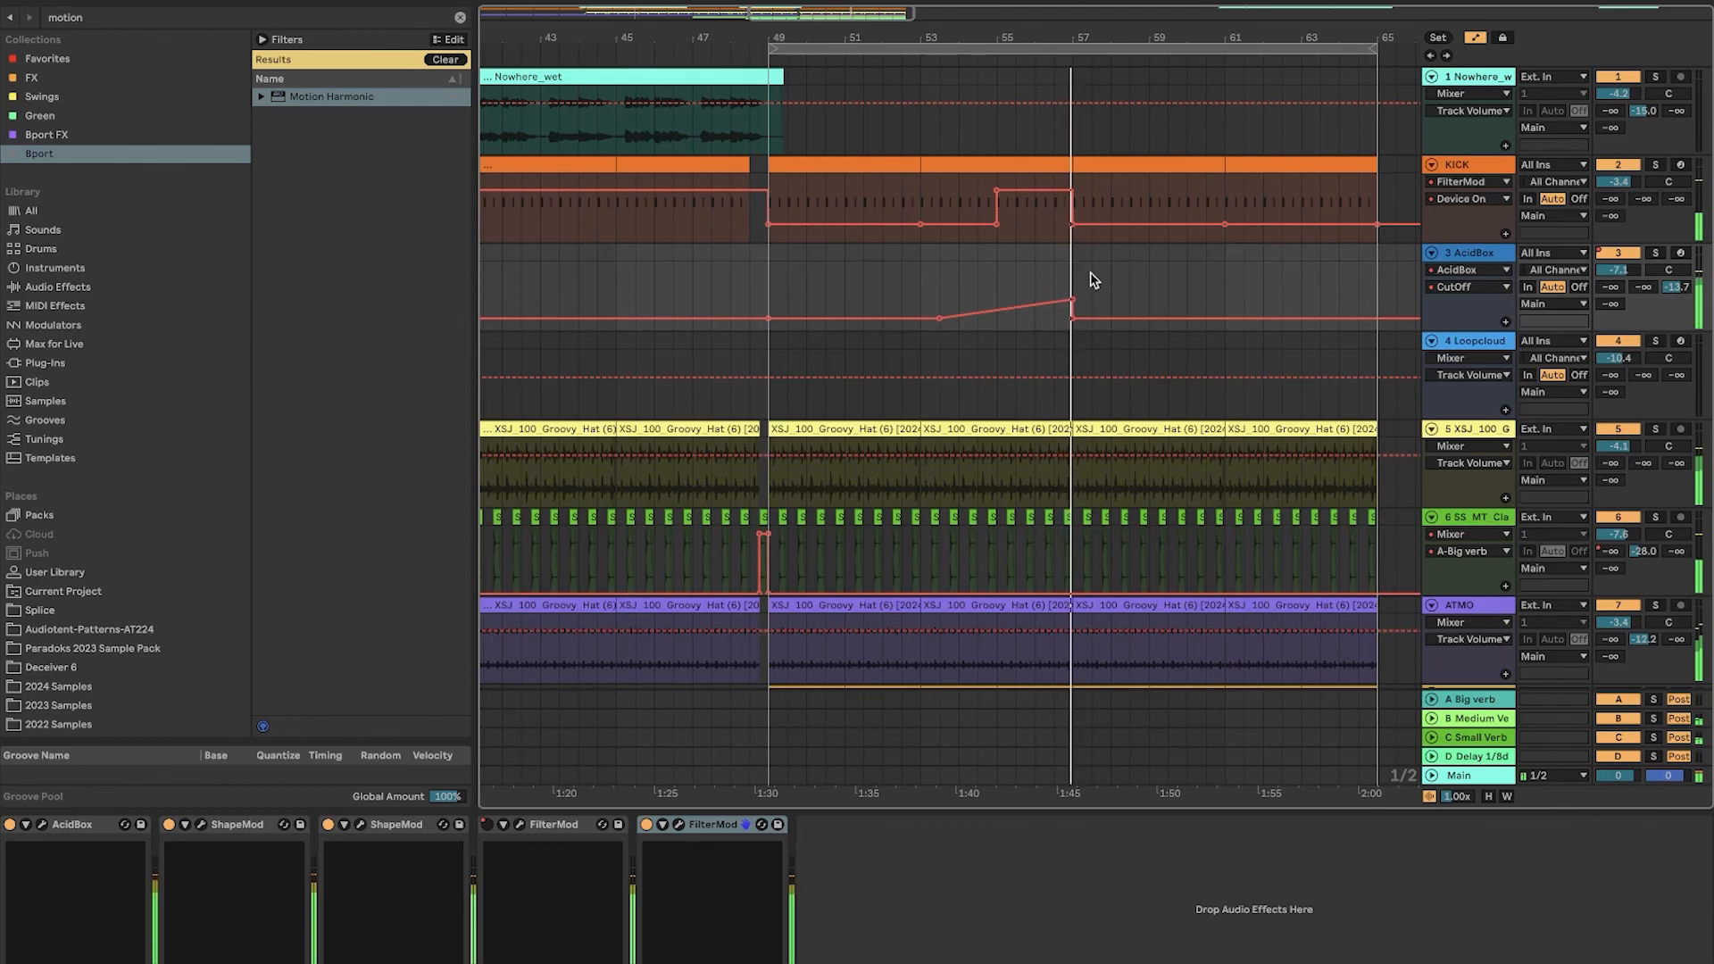
{"action": "scroll", "coordinate": [1090, 271], "scroll_direction": "down", "scroll_amount": 2}
{"action": "scroll", "coordinate": [1090, 272], "scroll_direction": "down", "scroll_amount": 2}
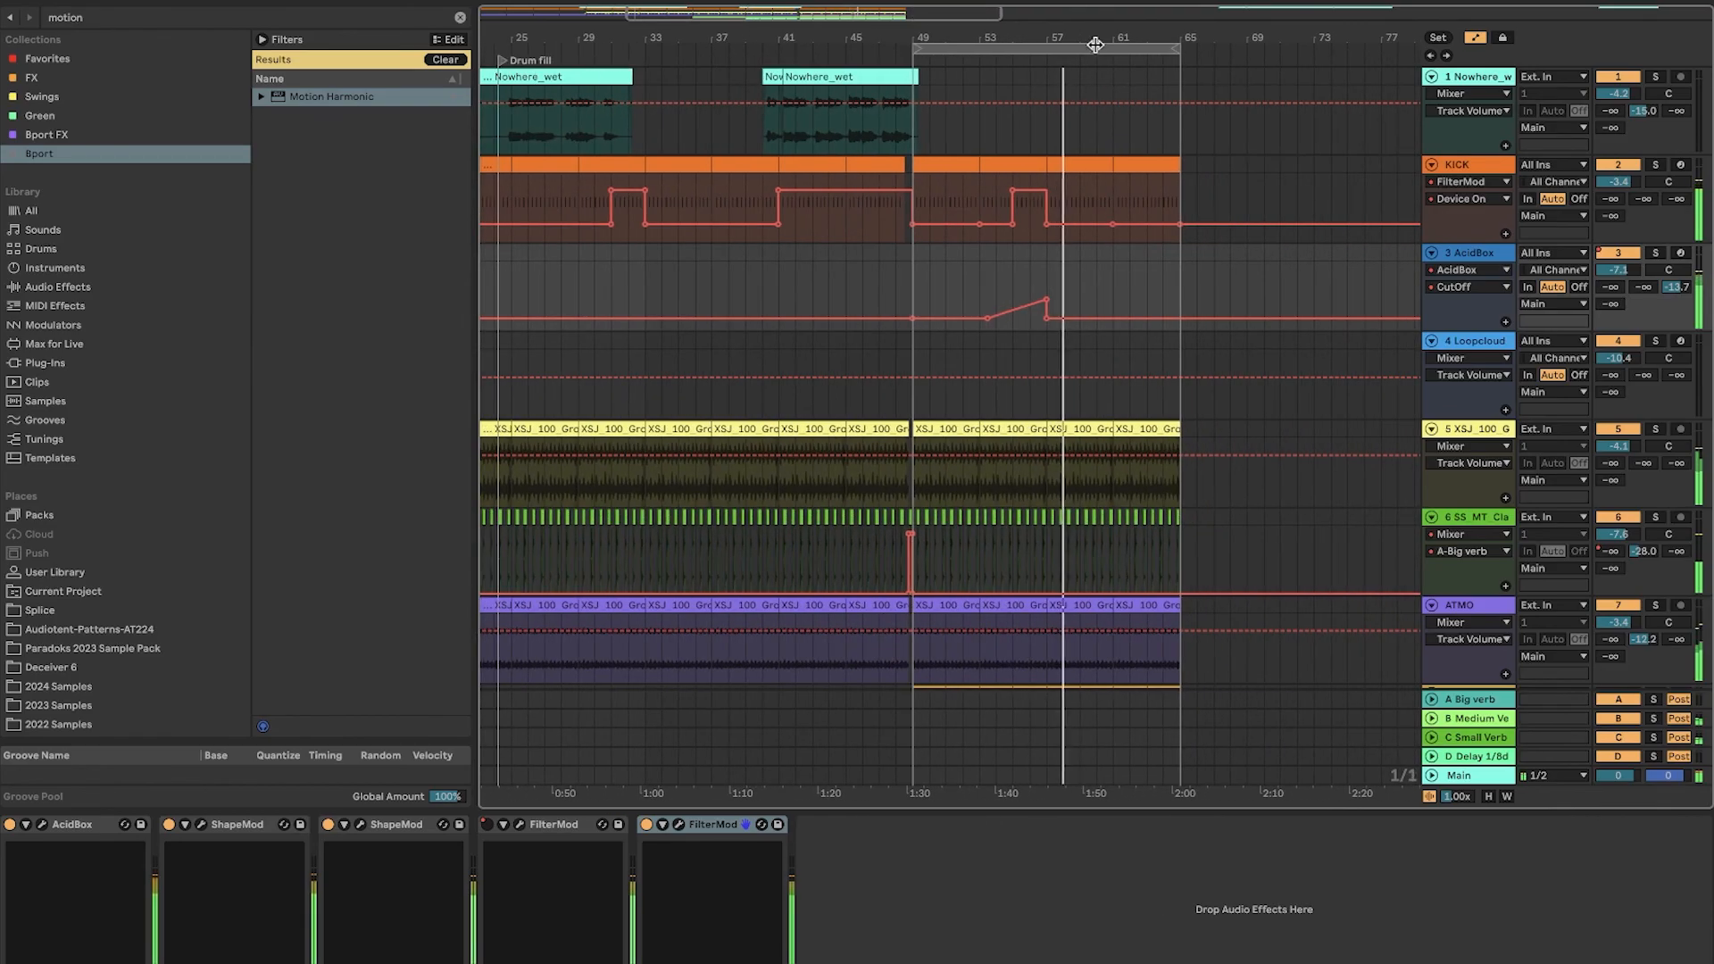
{"action": "left_click_drag", "start_coordinate": [1099, 44], "coordinate": [1101, 43]}
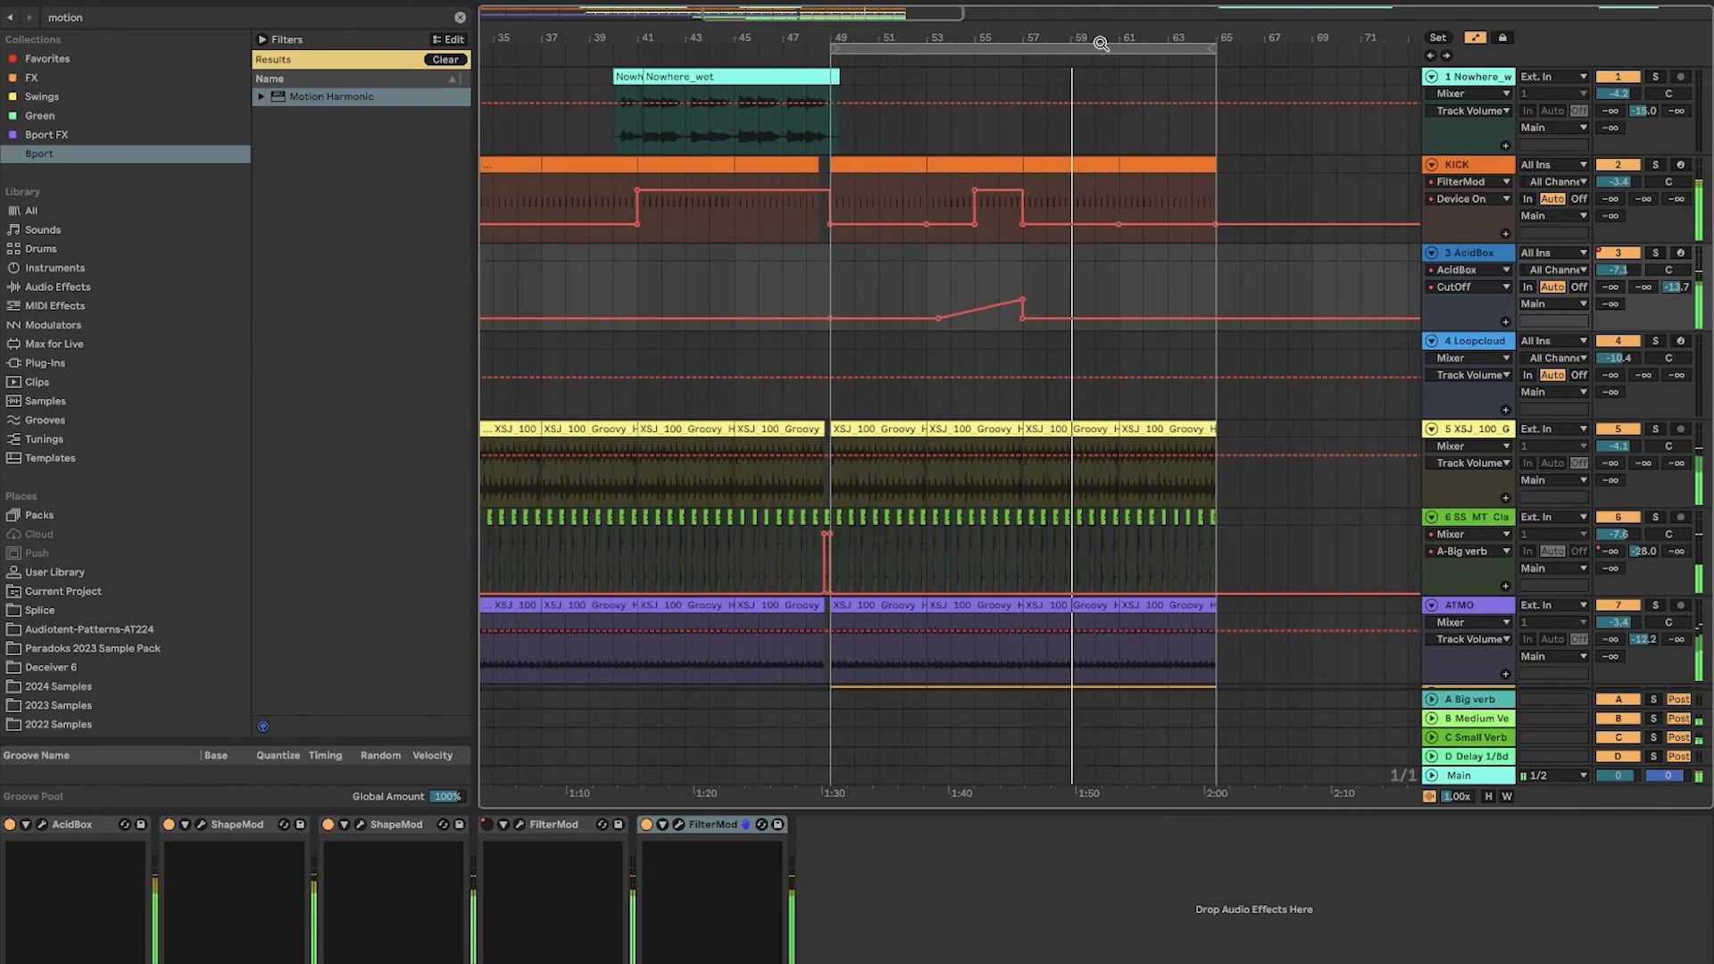